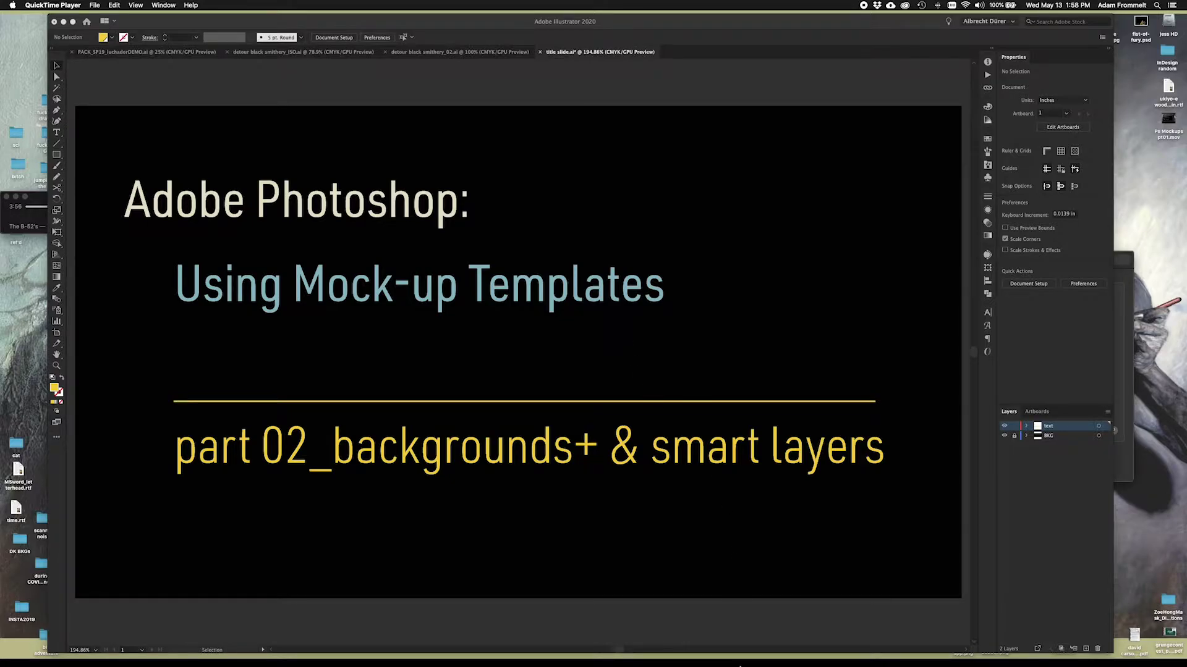
Switch from Illustrator to Photoshop, where the Luchador product box mockup is open
mouse_move(739, 664)
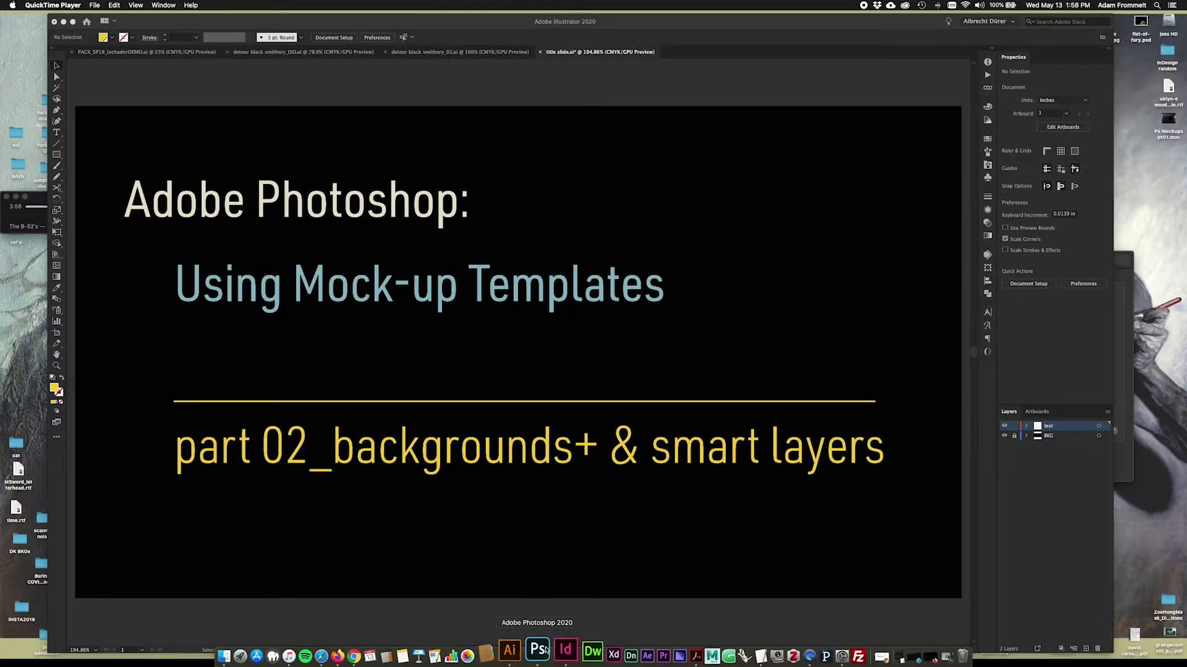
left_click(538, 650)
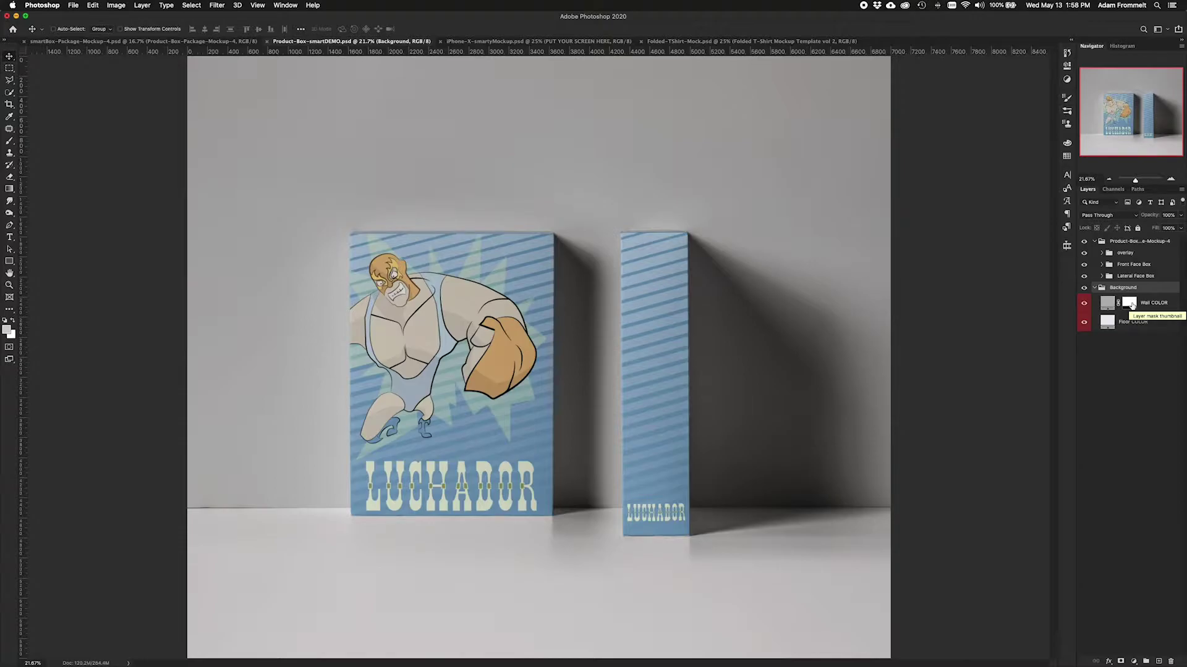
Recolour the Wall COLOR fill from neutral grey to pale yellow-green #dee3c9
left_click(1109, 304)
double_click(1109, 304)
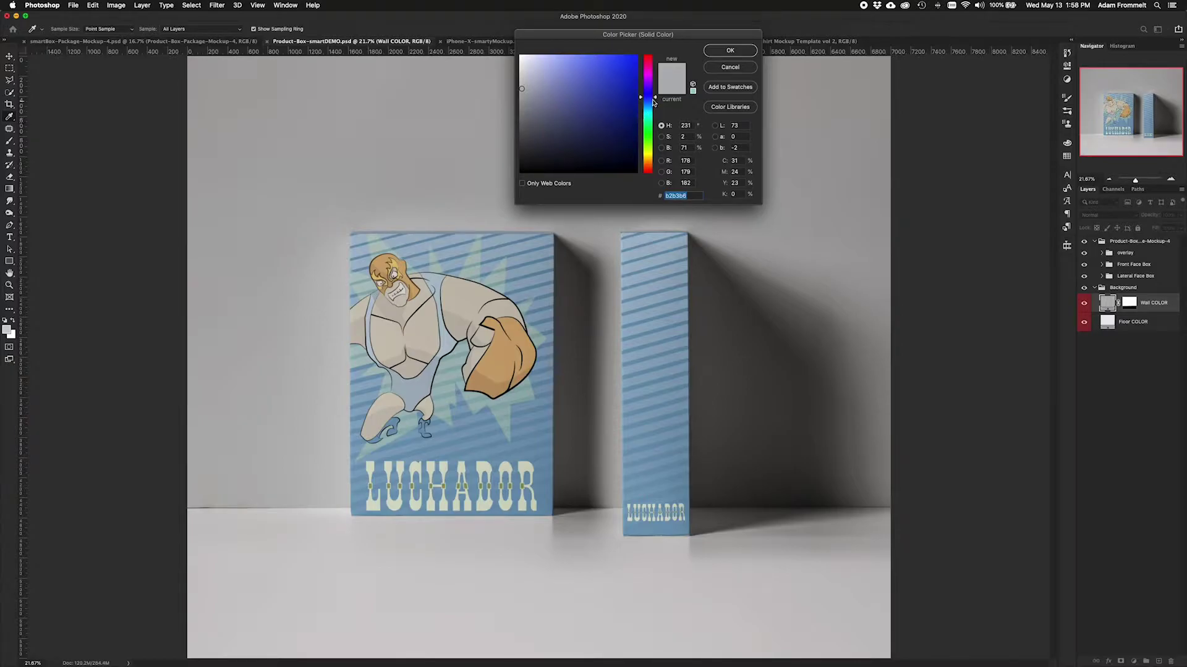
left_click_drag(656, 98, 656, 149)
left_click(552, 88)
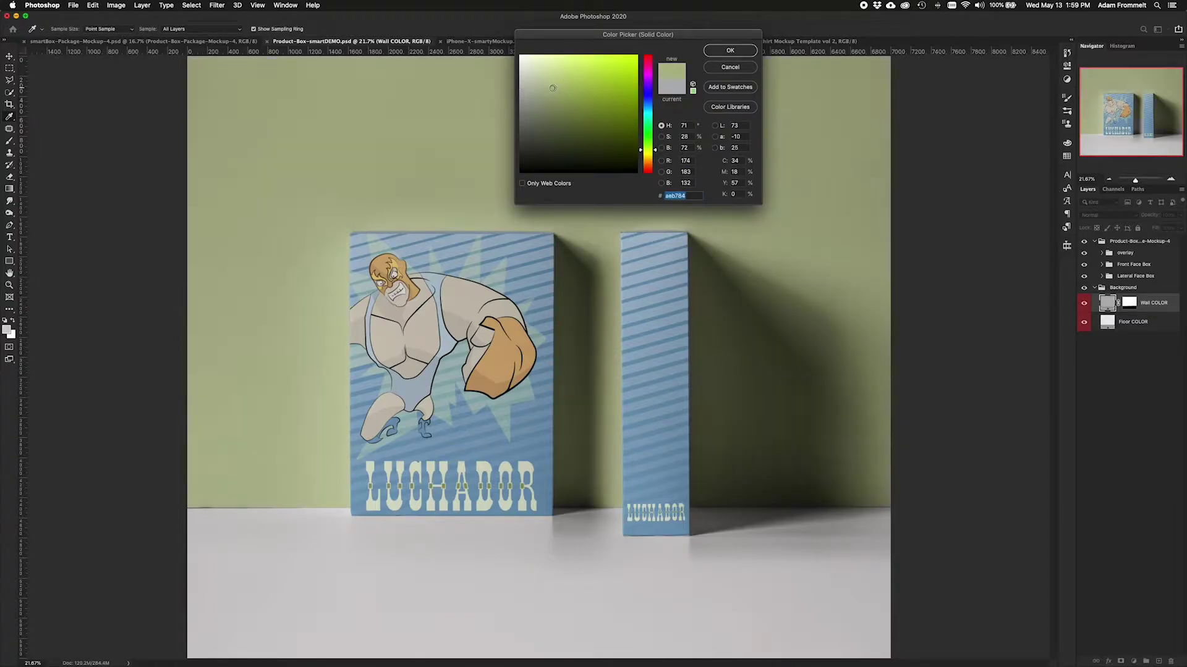
left_click(549, 102)
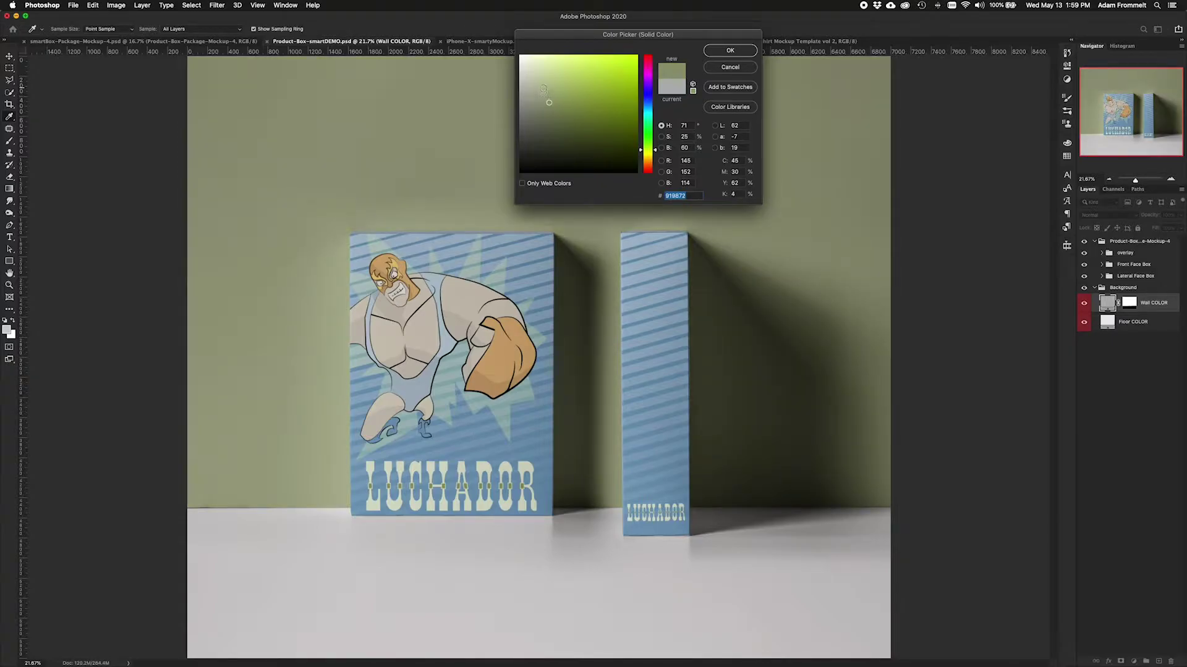
left_click(543, 88)
left_click(538, 79)
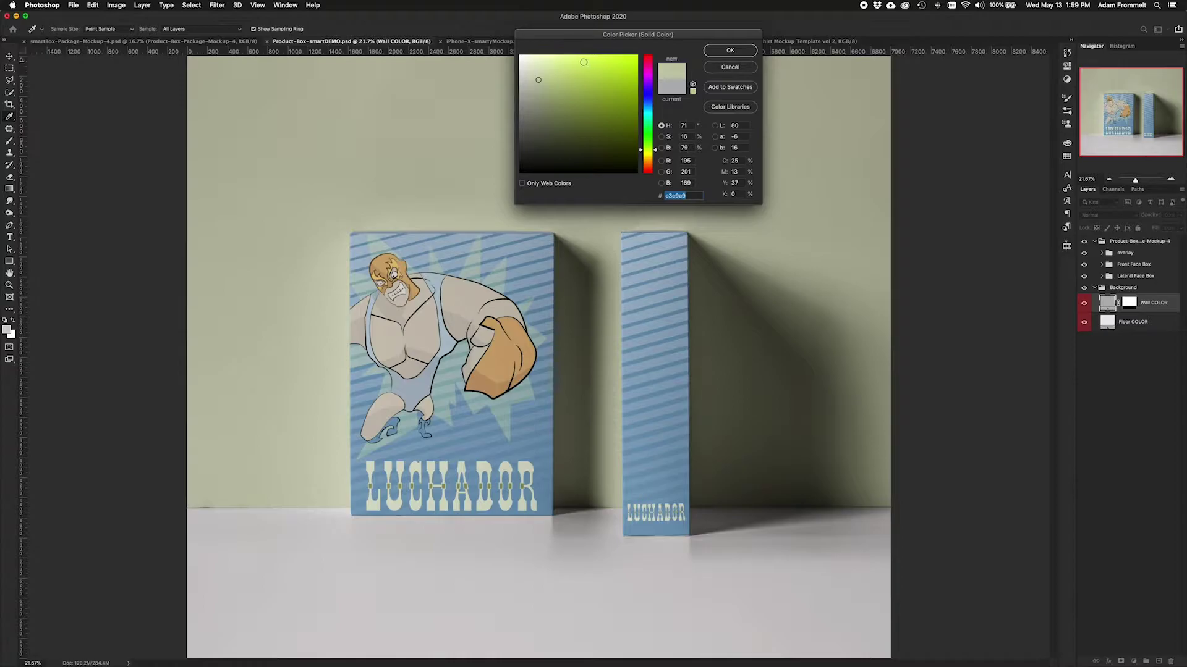
left_click(532, 68)
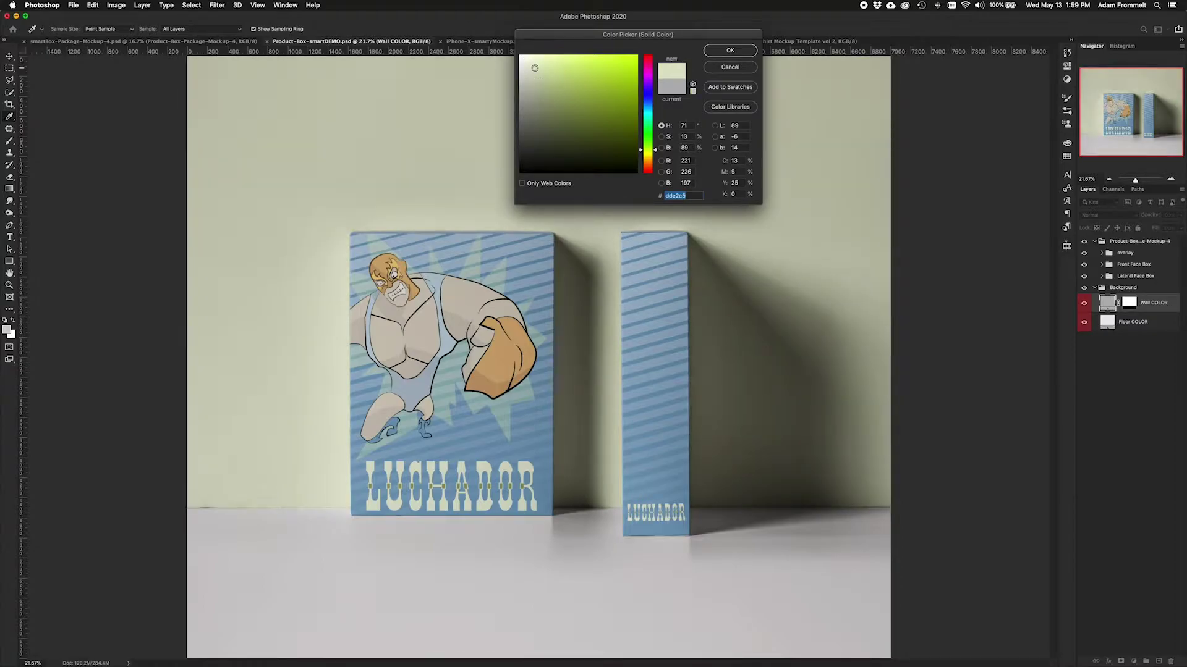
left_click(532, 67)
left_click(728, 50)
left_click(1110, 322)
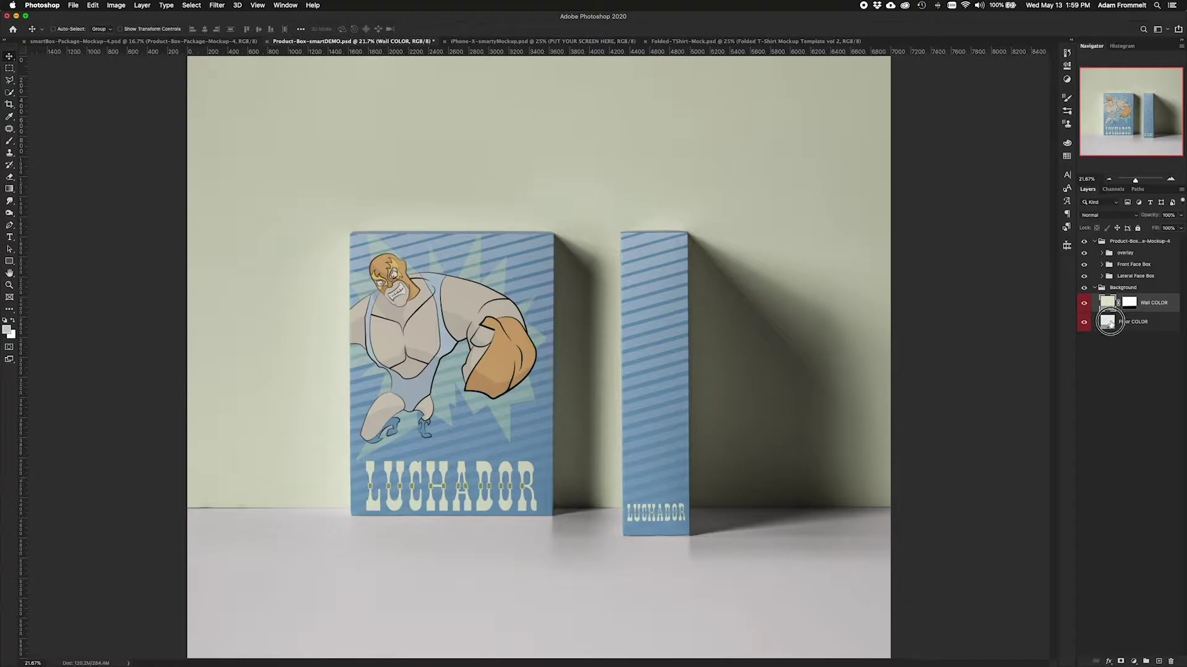
Sample the box's blue and lighten it to pale grey-blue #9cabb7 for the Floor COLOR fill
double_click(1109, 322)
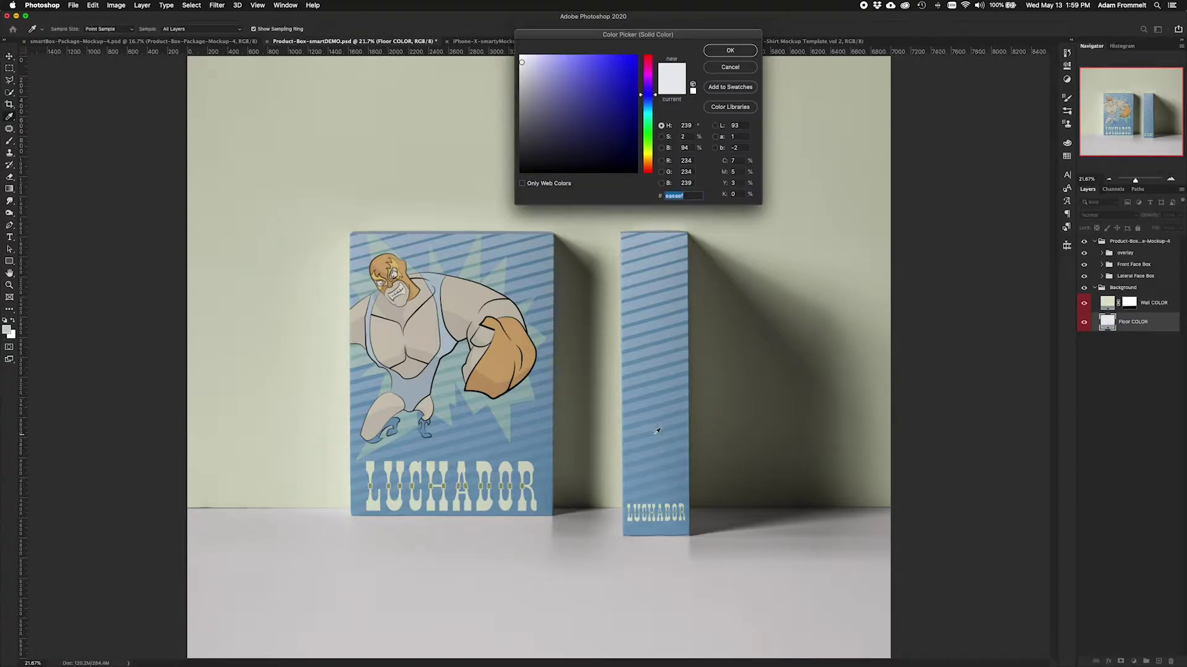
left_click(543, 459)
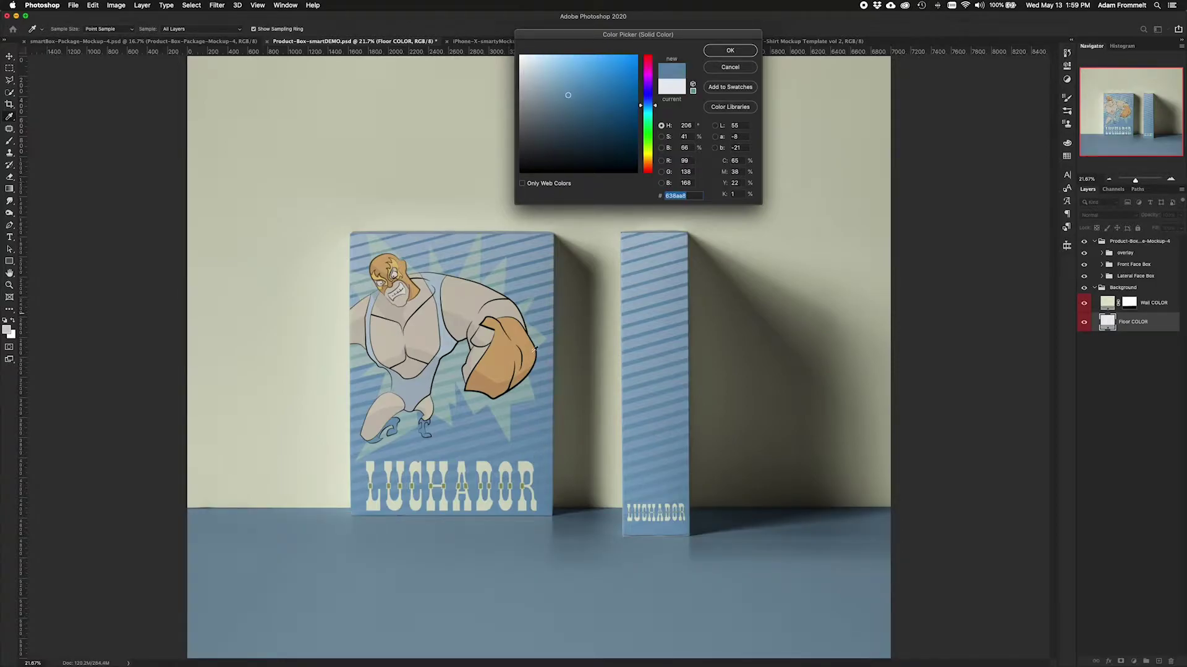
left_click(546, 401)
left_click_drag(547, 395, 547, 397)
left_click(551, 94)
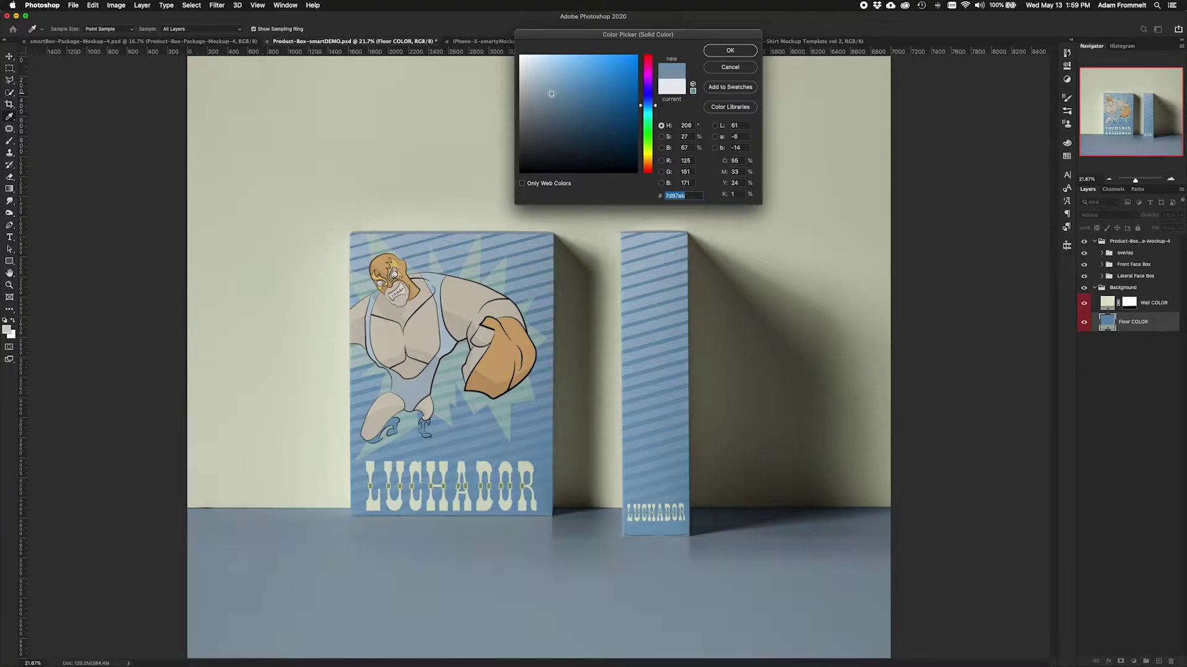
left_click_drag(552, 93, 536, 88)
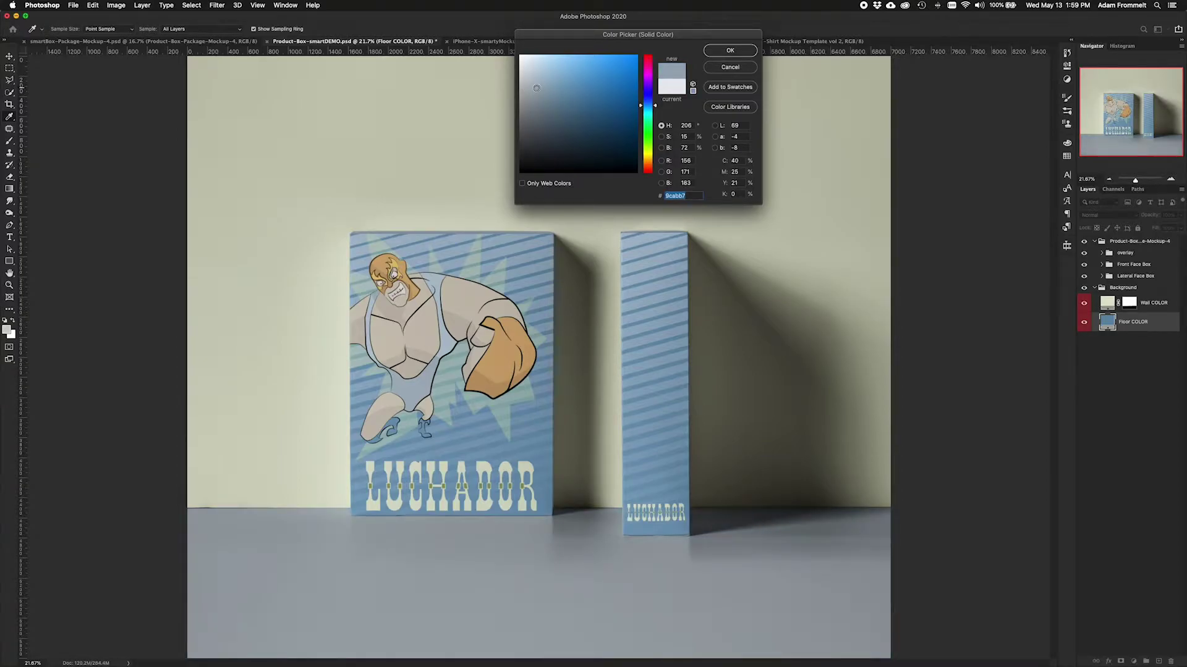
left_click(730, 50)
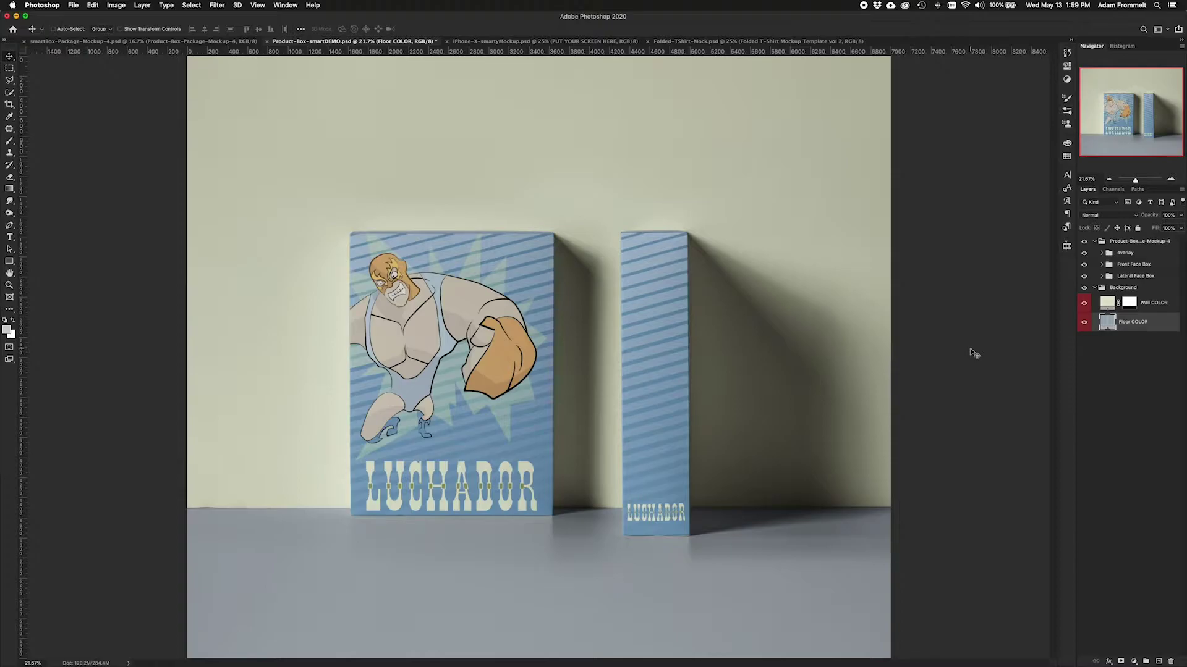
Place lucha dot+line.ai as an embedded smart object above the Wall COLOR layer
left_click(1157, 304)
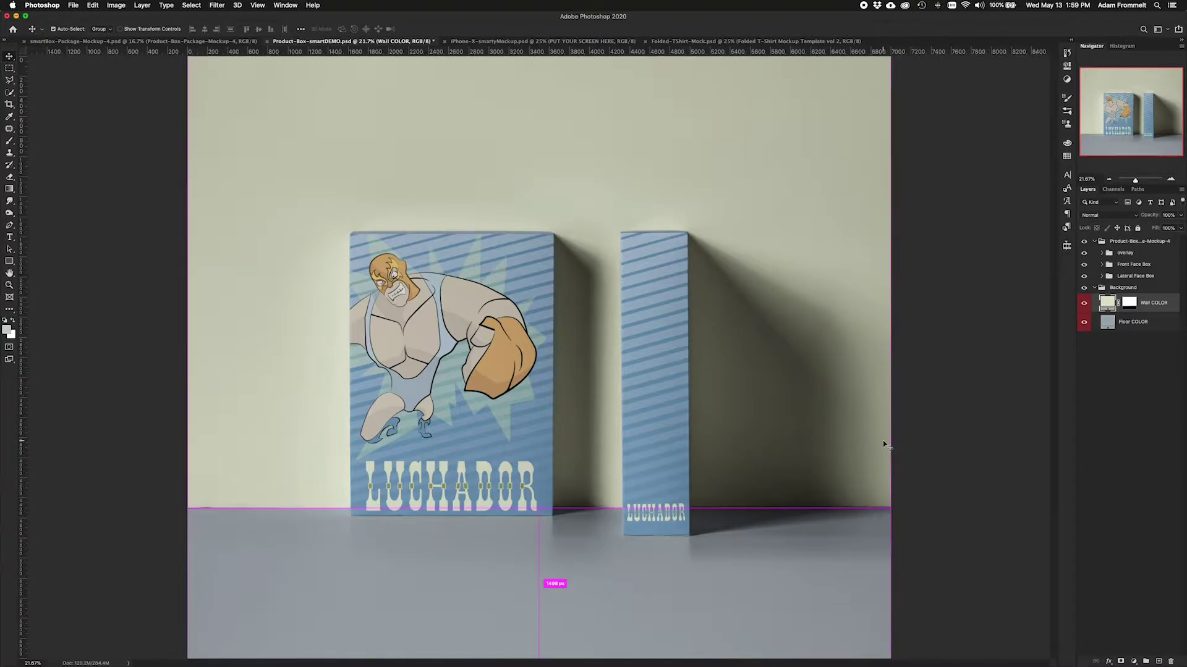
key("super+shift+p")
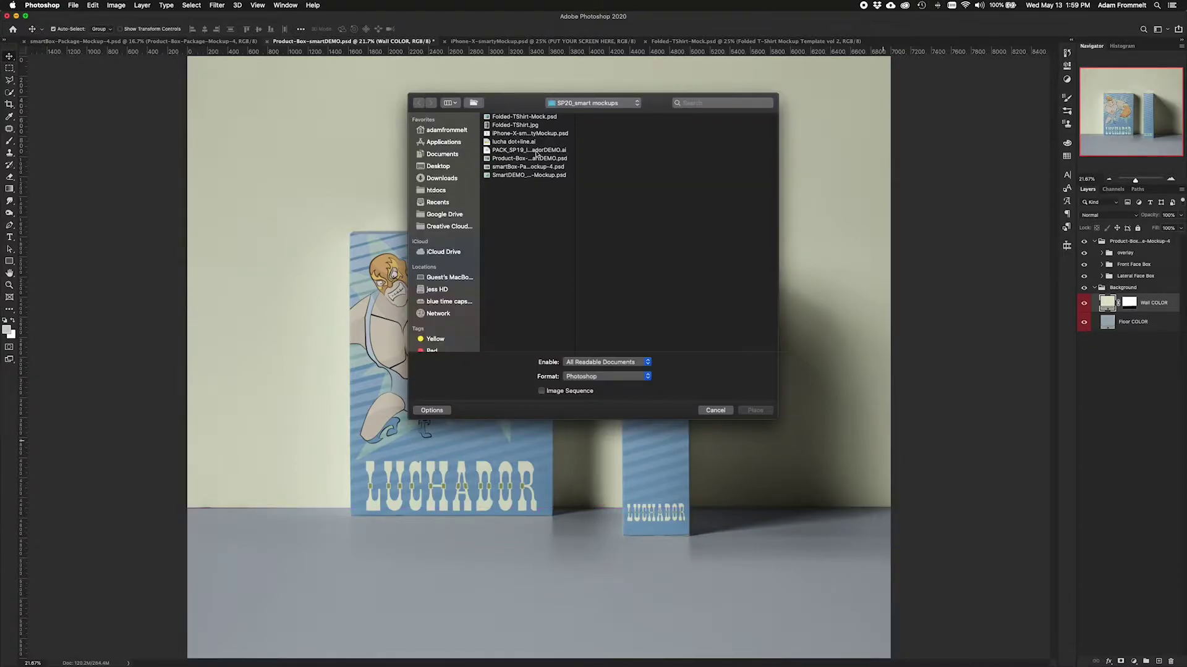
left_click(517, 142)
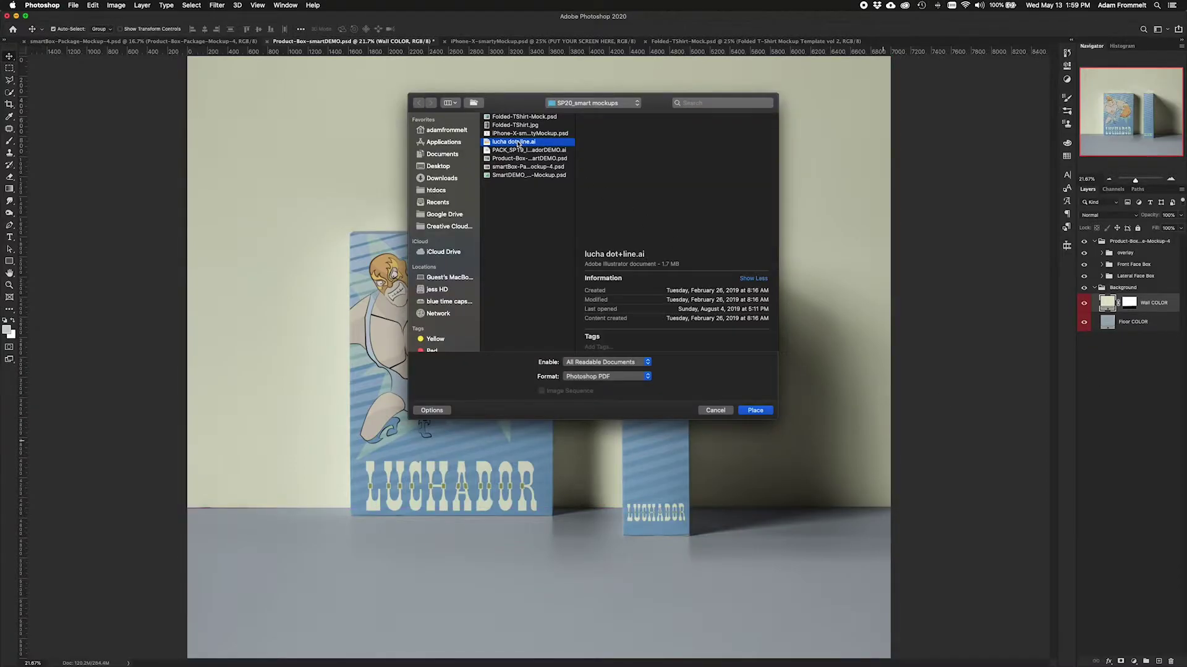
left_click(755, 410)
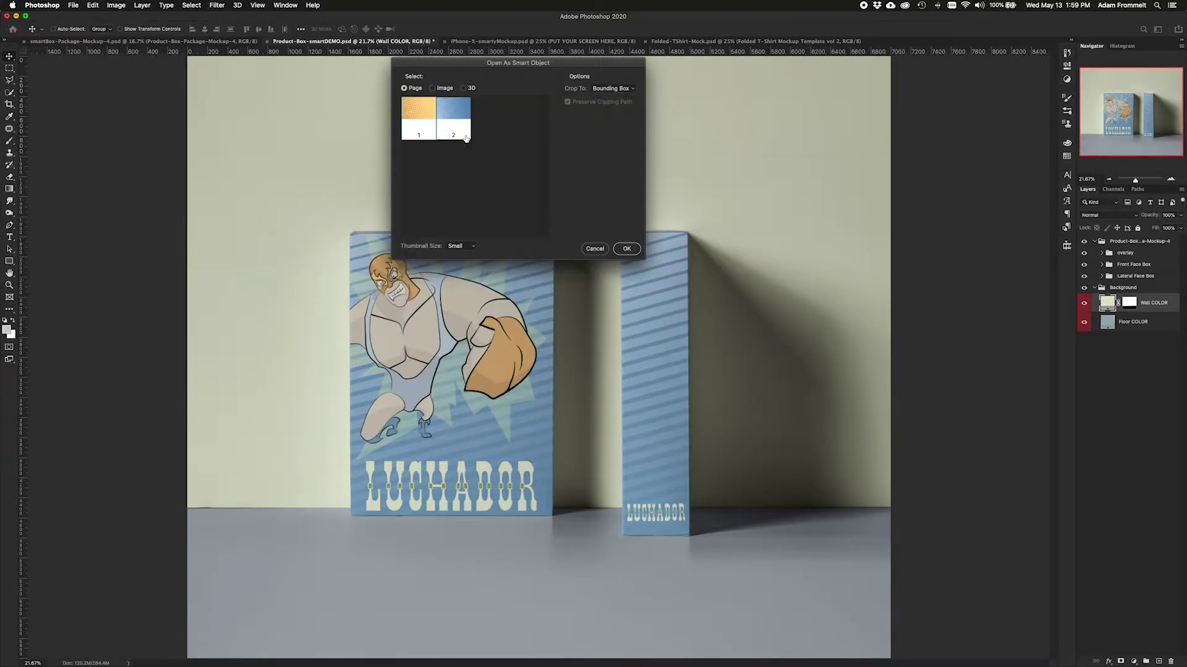
left_click(628, 249)
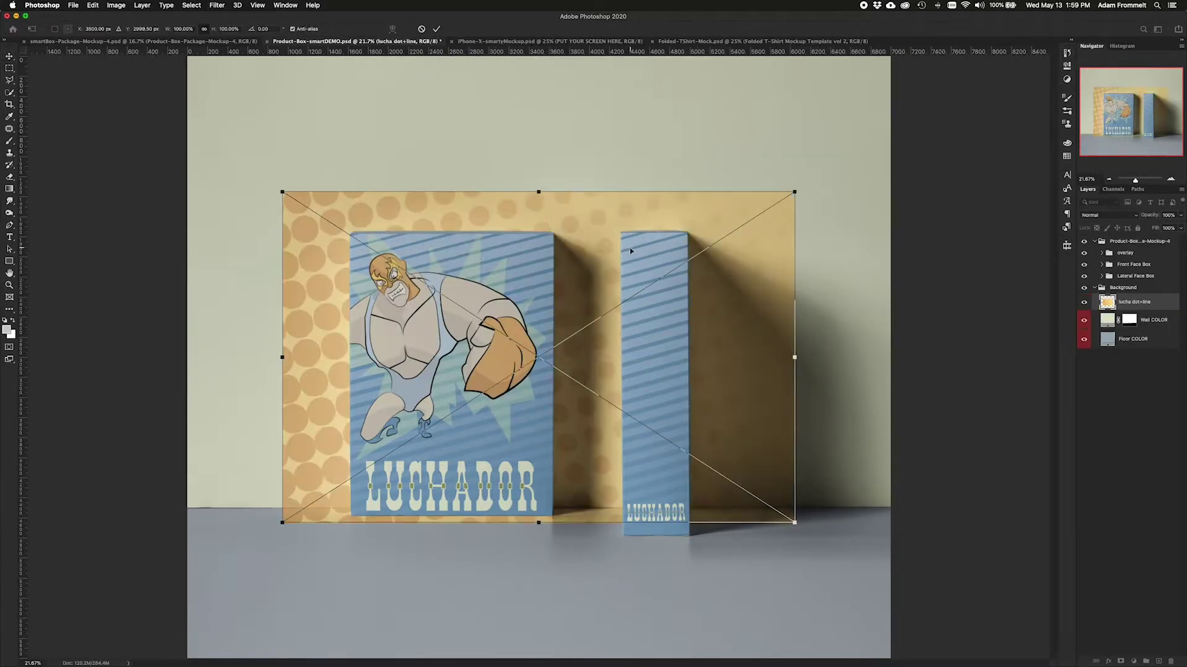
Scale the dot pattern to cover the whole wall, with its bottom edge aligned to the floor
key("super+minus")
key("super+minus")
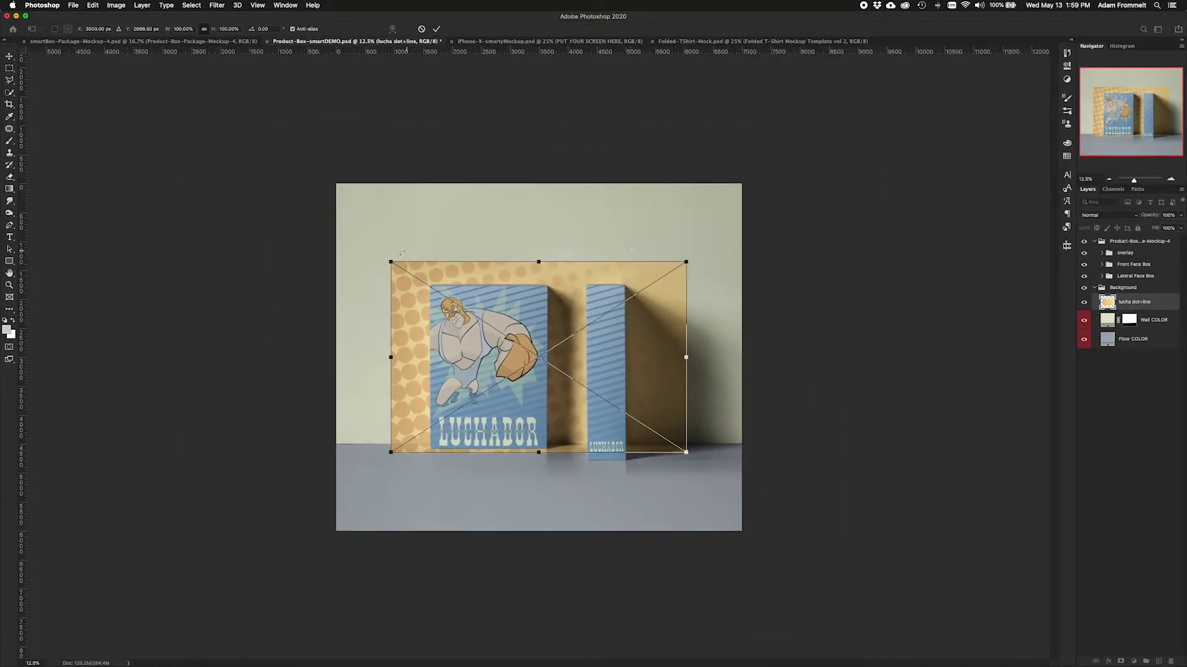
left_click_drag(388, 257, 273, 176)
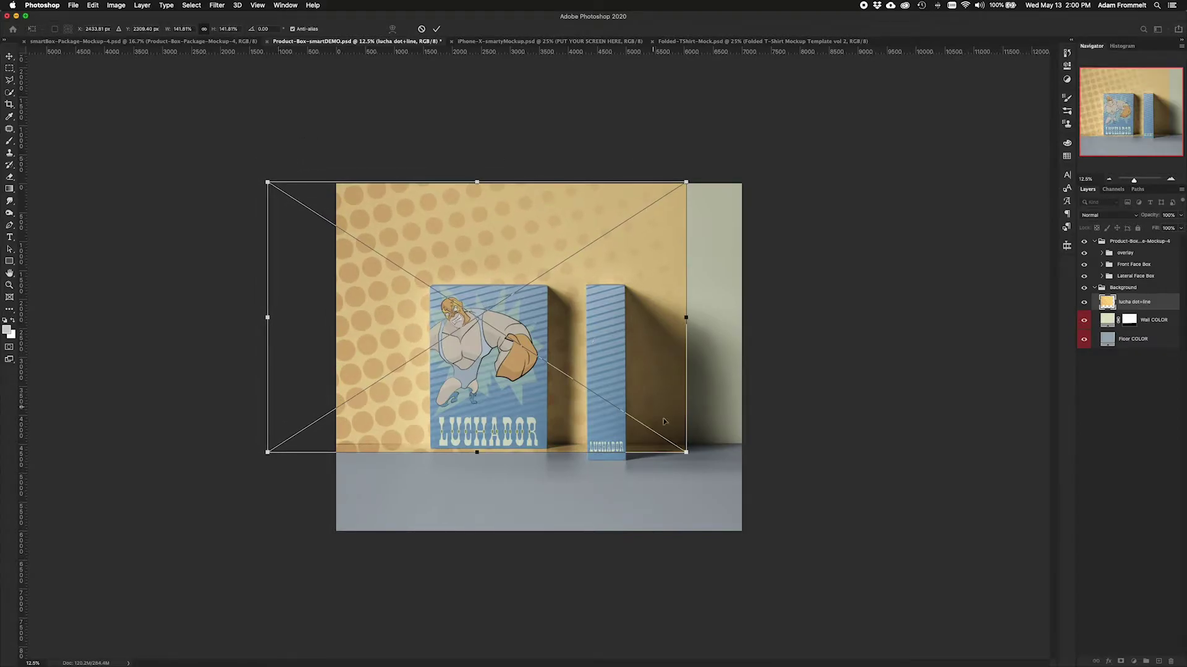
left_click_drag(686, 451, 757, 466)
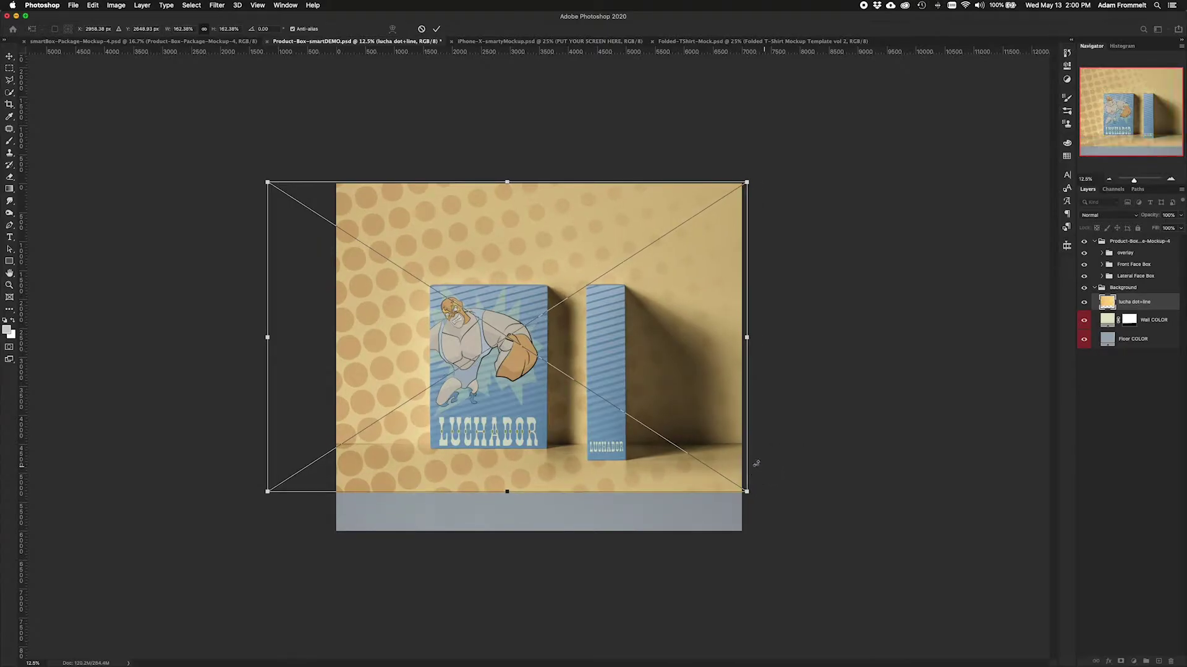
left_click_drag(708, 421, 703, 397)
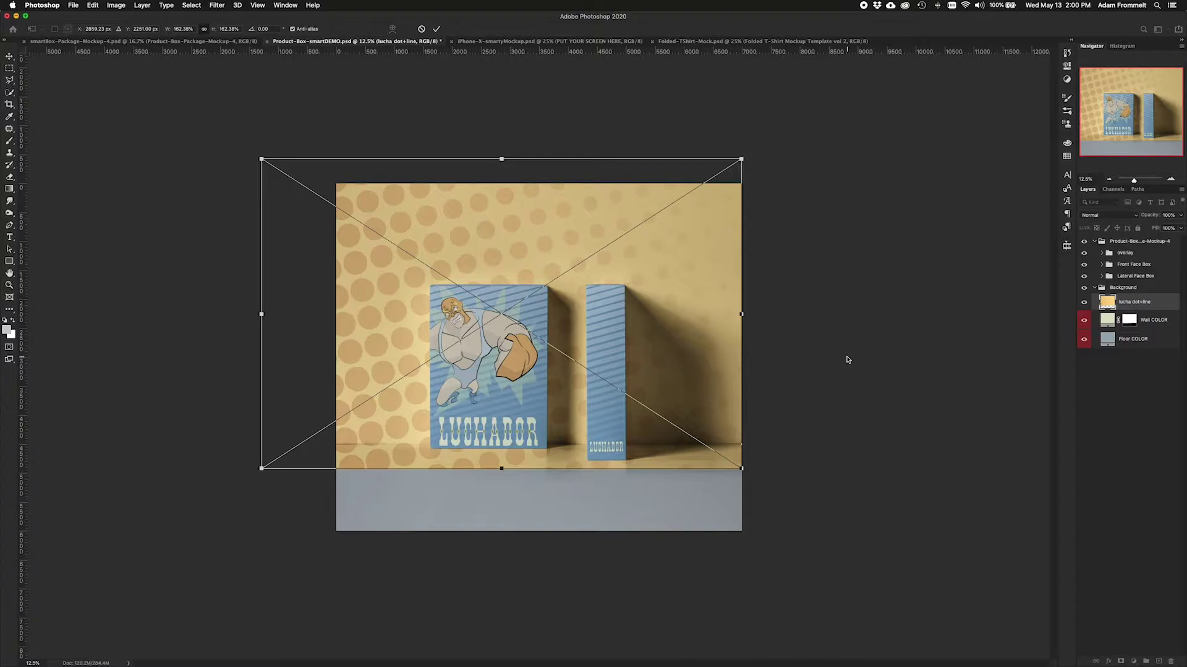
key("Return")
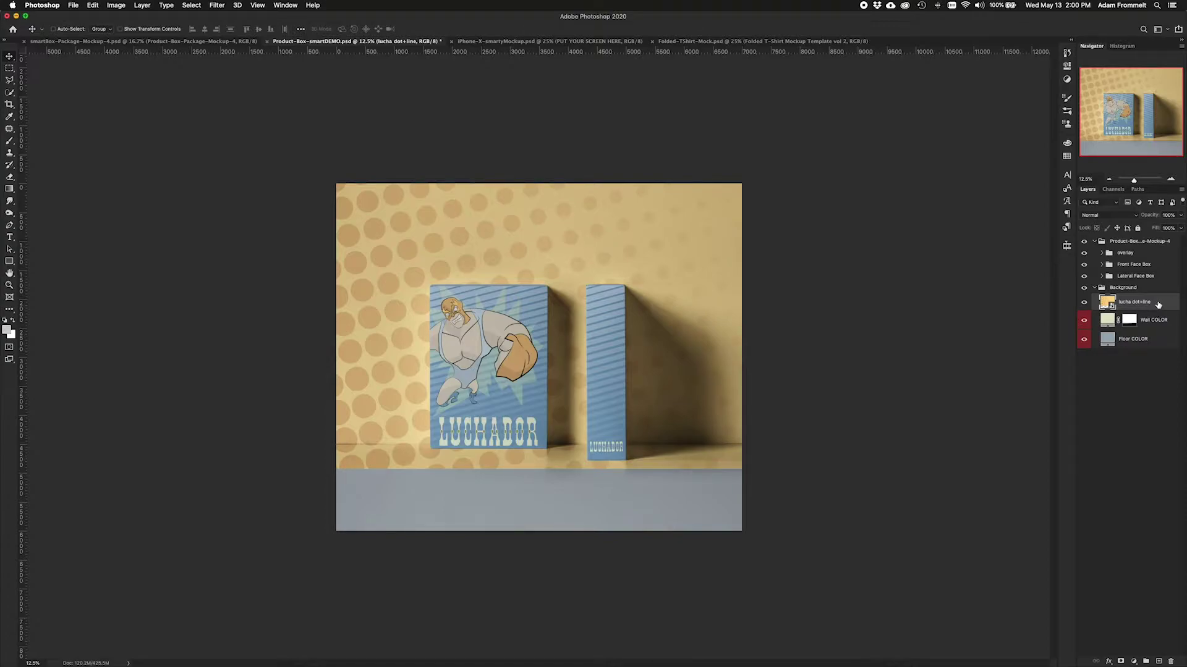
Clip the lucha dot+line layer to the wall and set its blend mode to Soft Light
right_click(1158, 305)
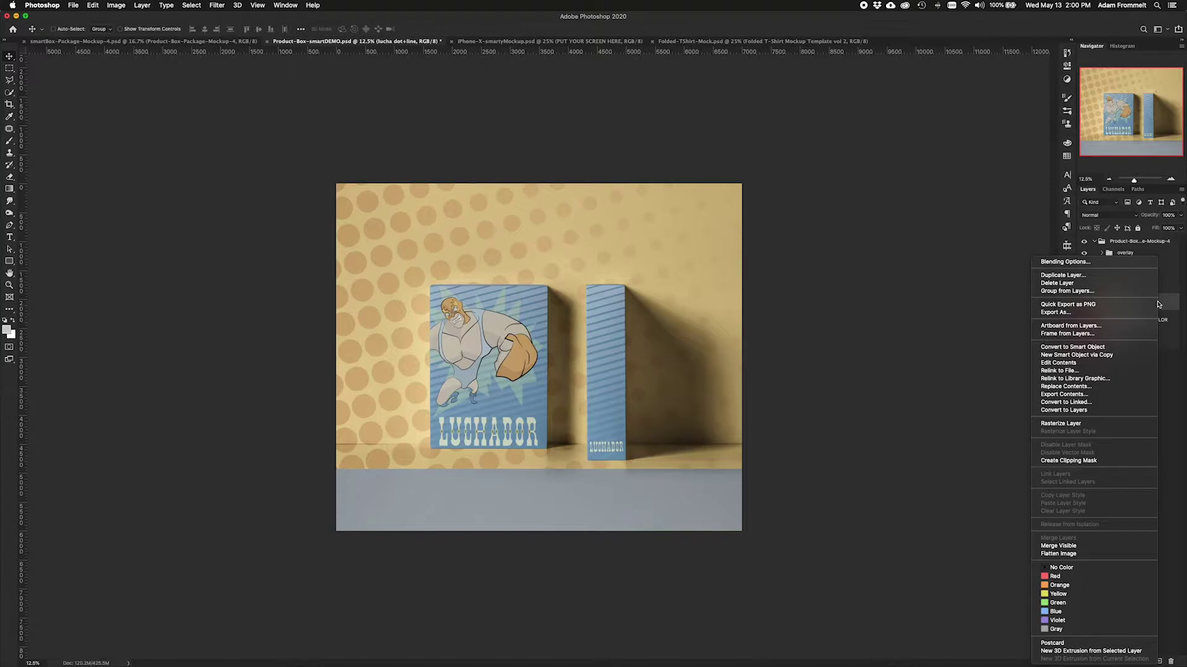
left_click(1091, 461)
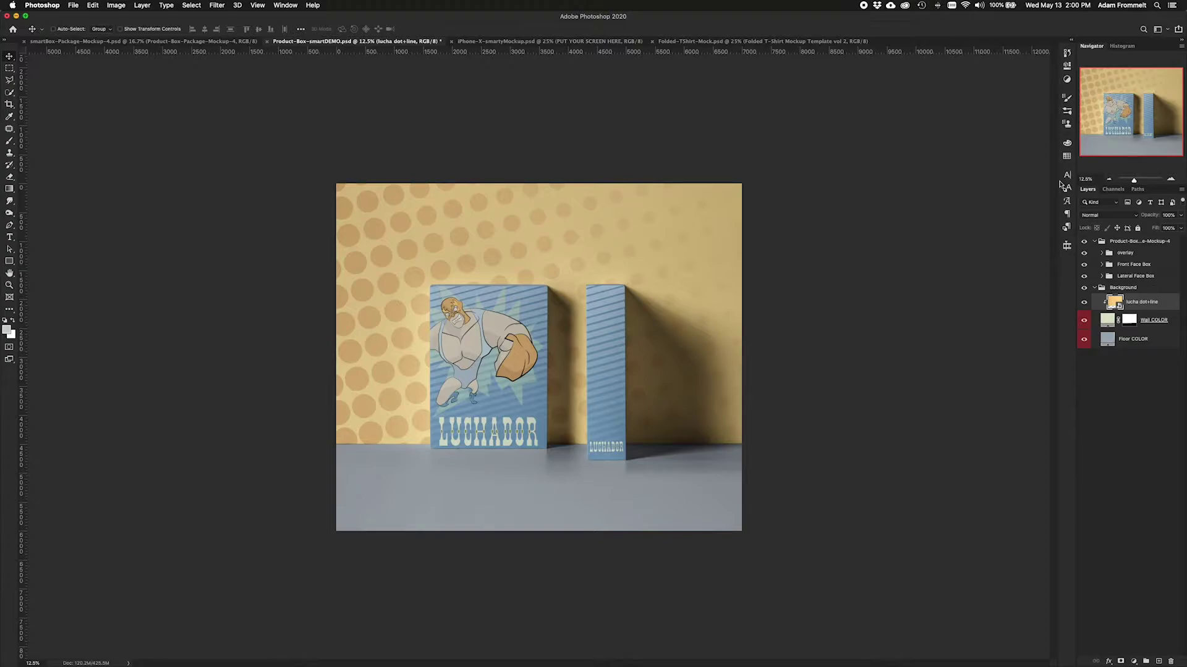
left_click(1109, 216)
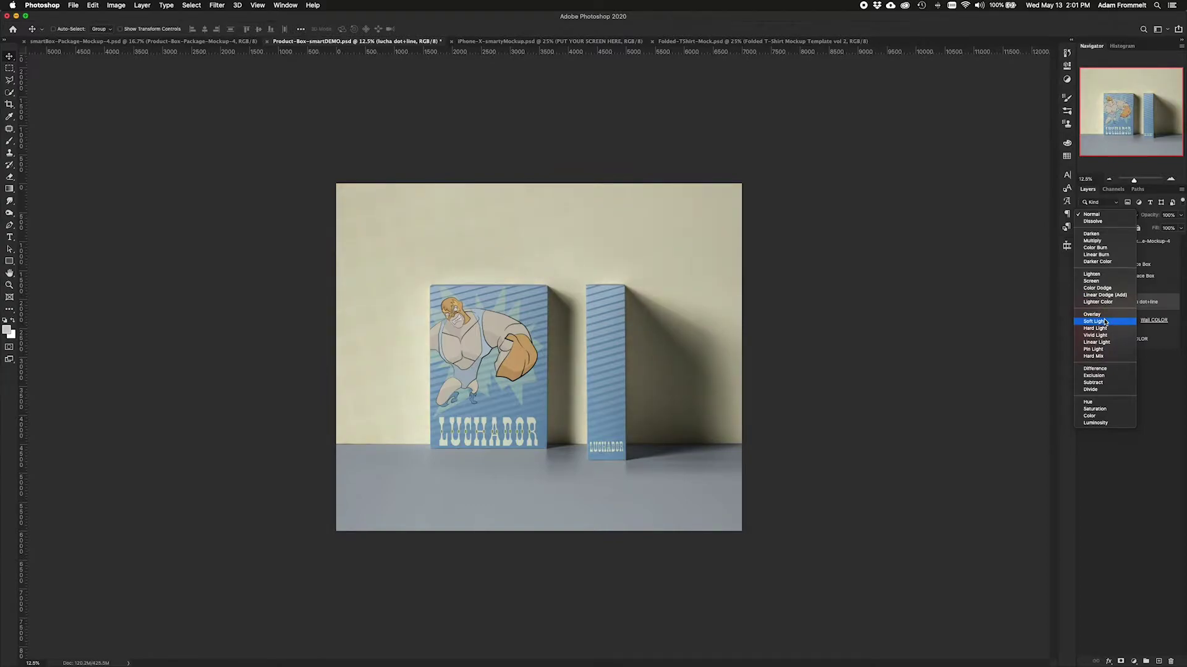
left_click(1104, 321)
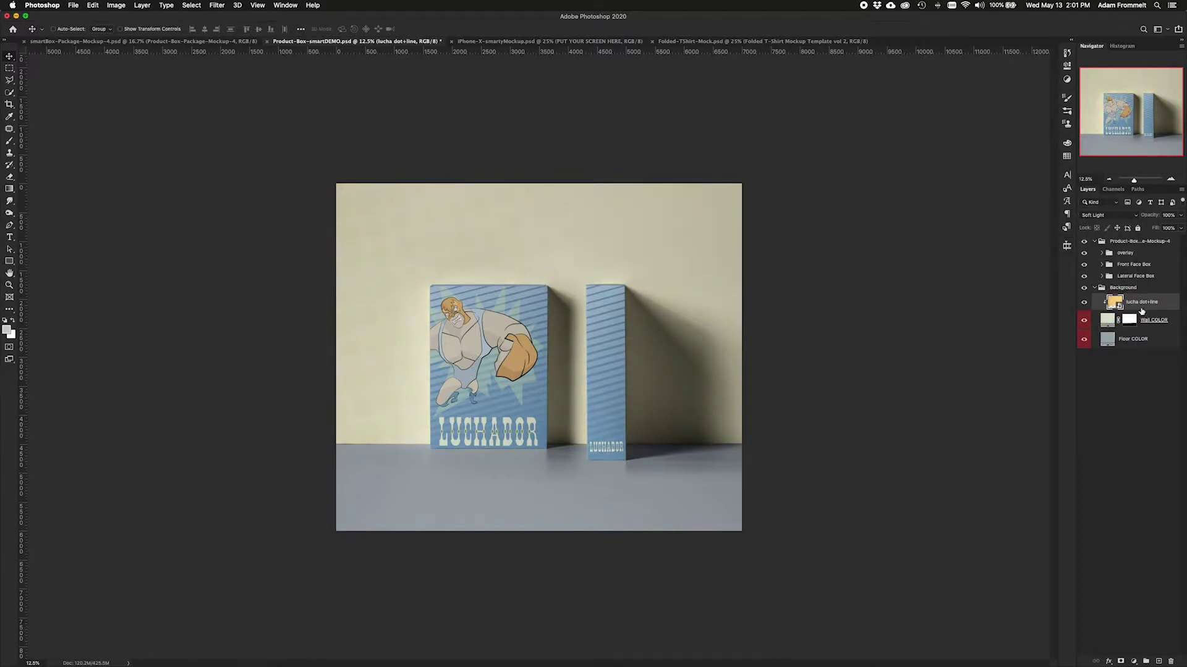
Duplicate the lucha dot+line layer and save the box mockup document
left_click_drag(1149, 304, 1158, 657)
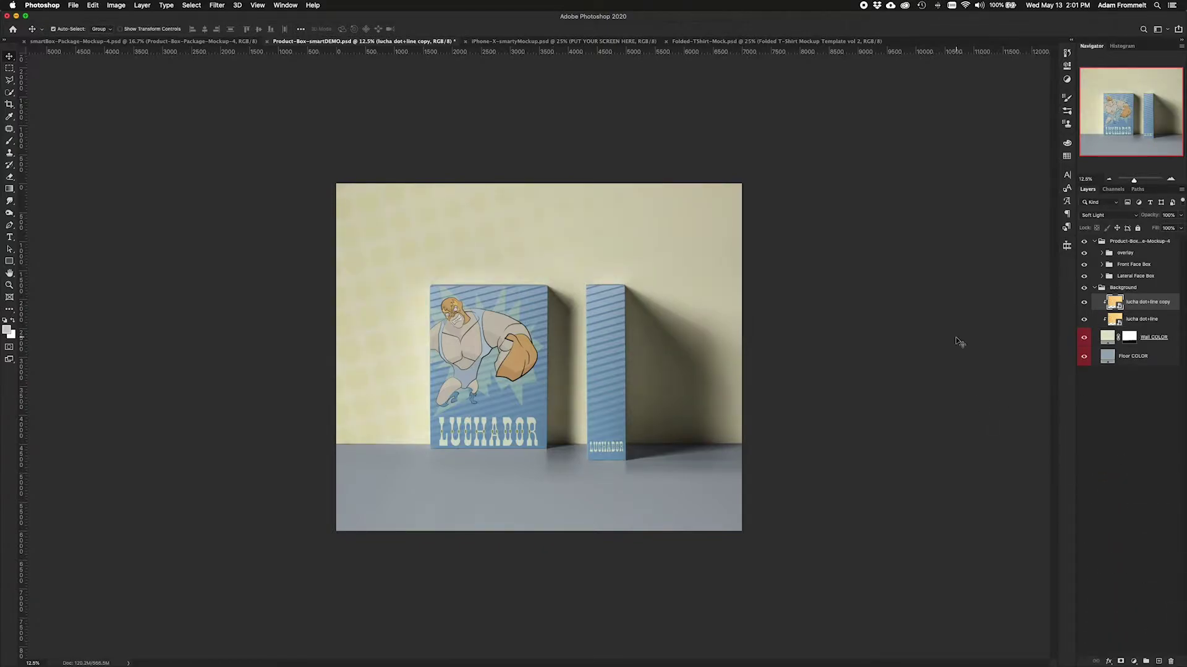
scroll(960, 341, "up", 3)
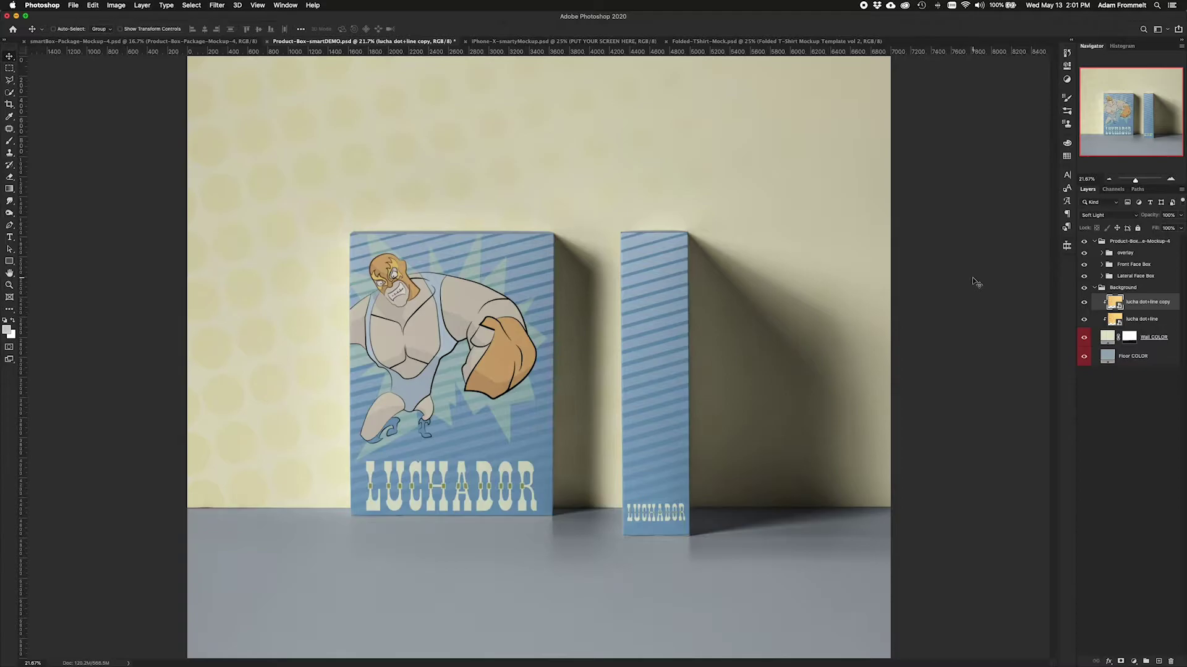
key("super+s")
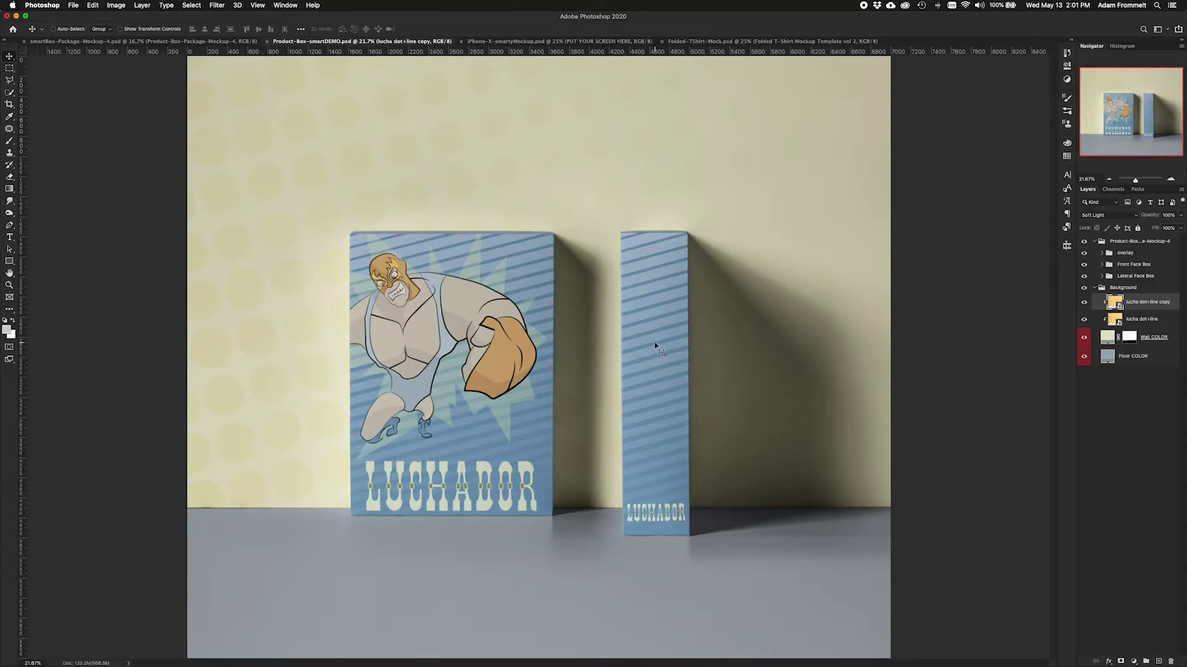
left_click(547, 42)
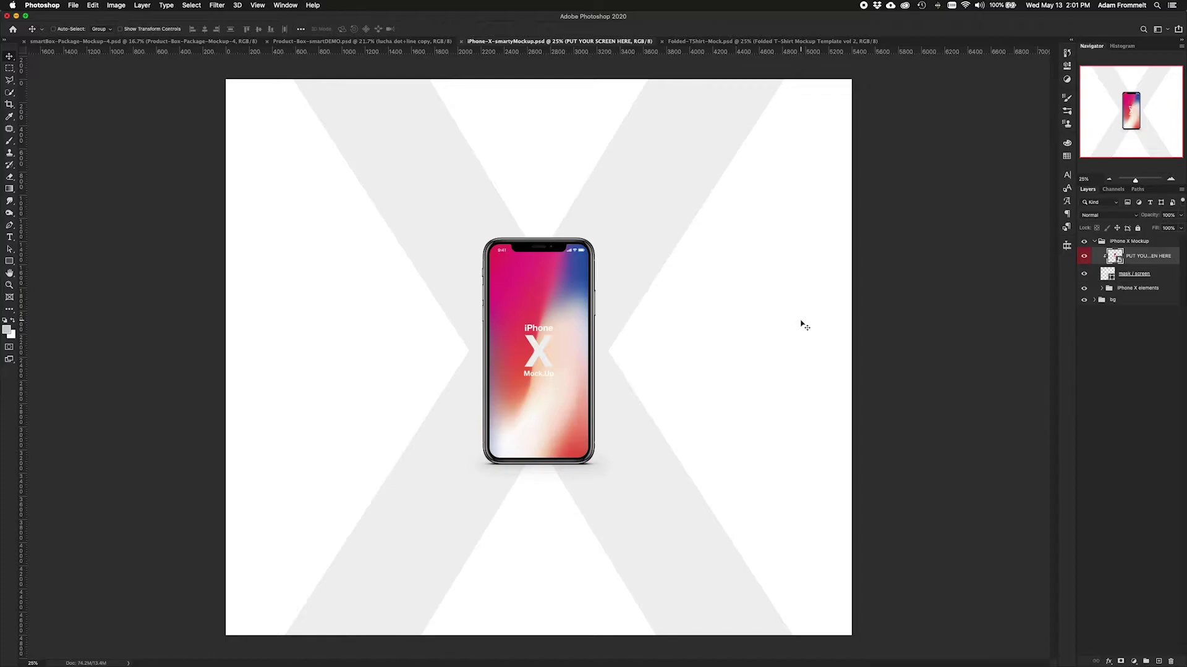
Expand the bg group and delete the grey X shape layer behind the phone
left_click(1094, 299)
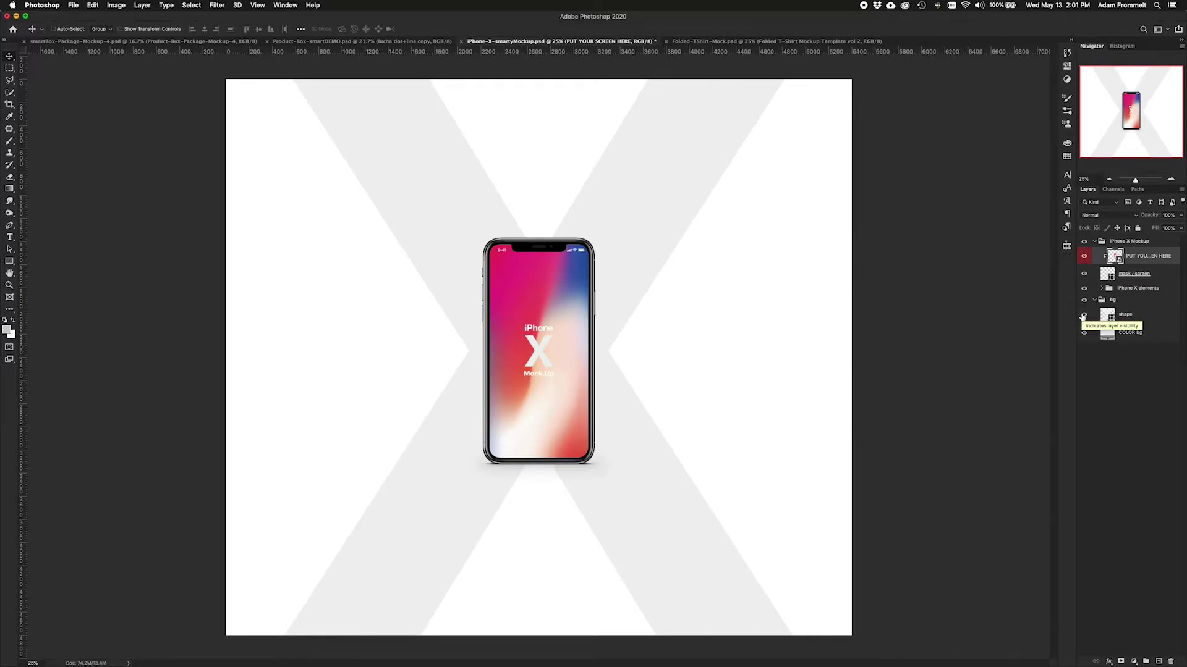
left_click(1083, 317)
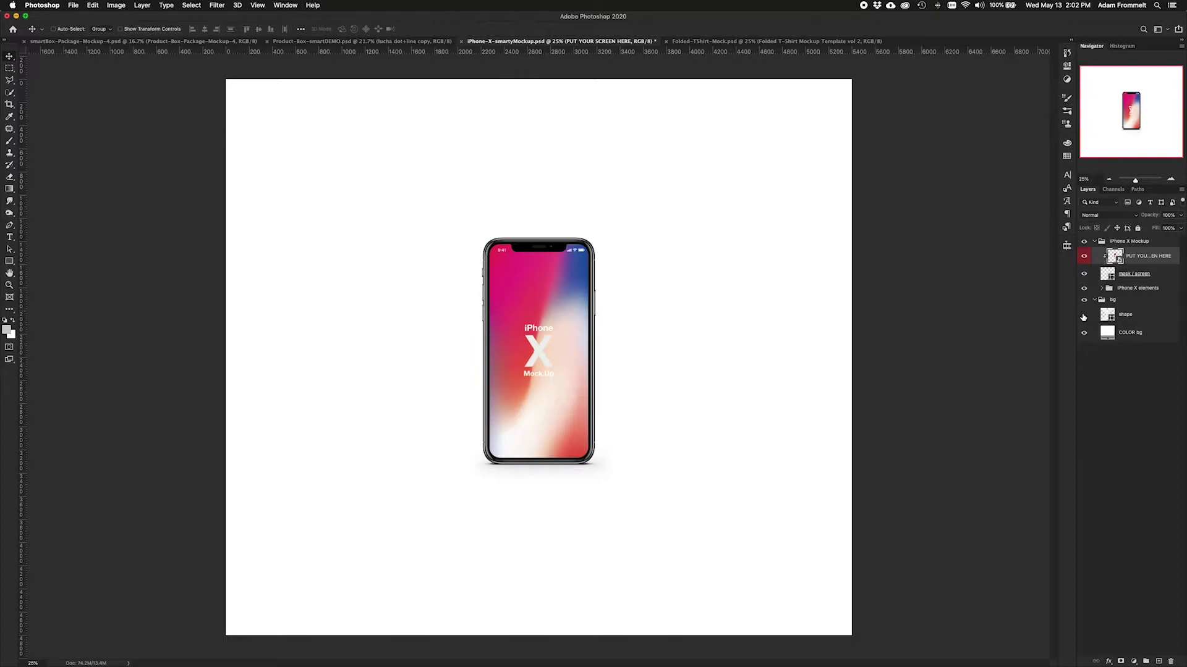
left_click(1159, 317)
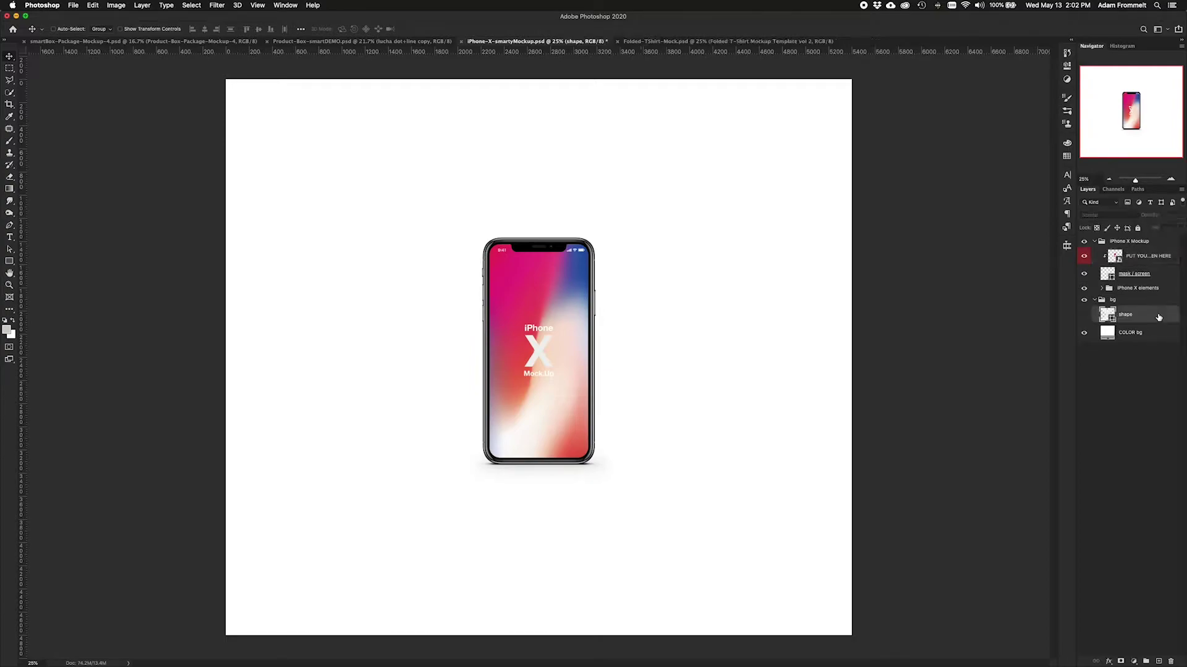
key("BackSpace")
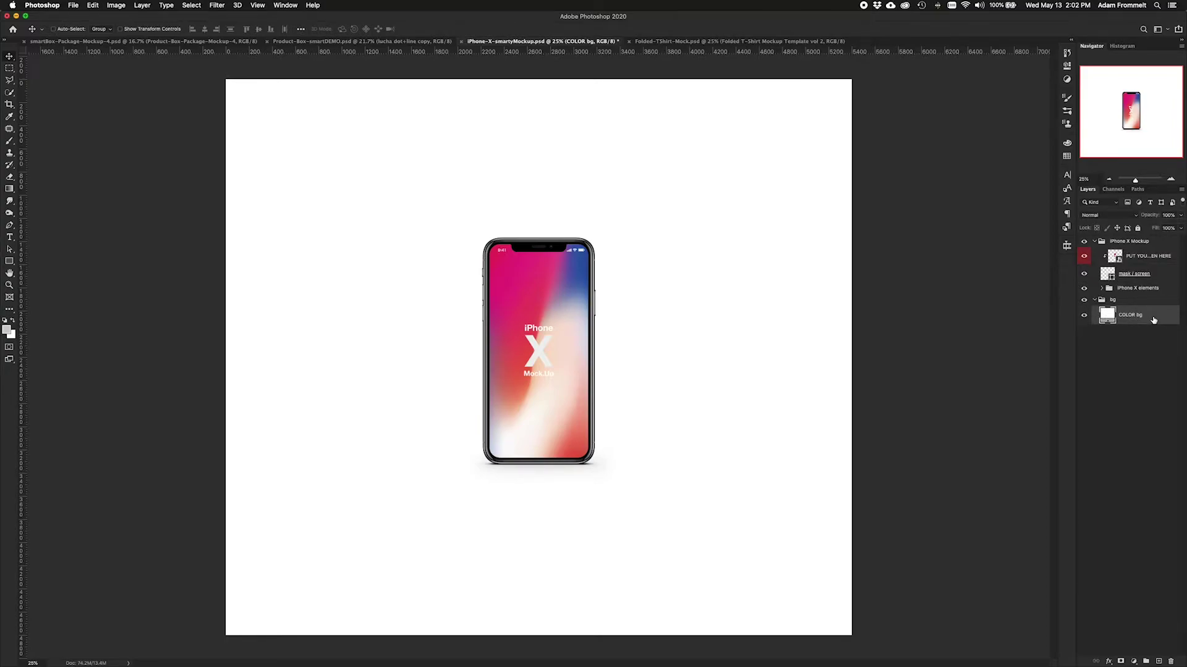
Change the COLOR bg fill from white to pale cream #f3efe6
double_click(1106, 315)
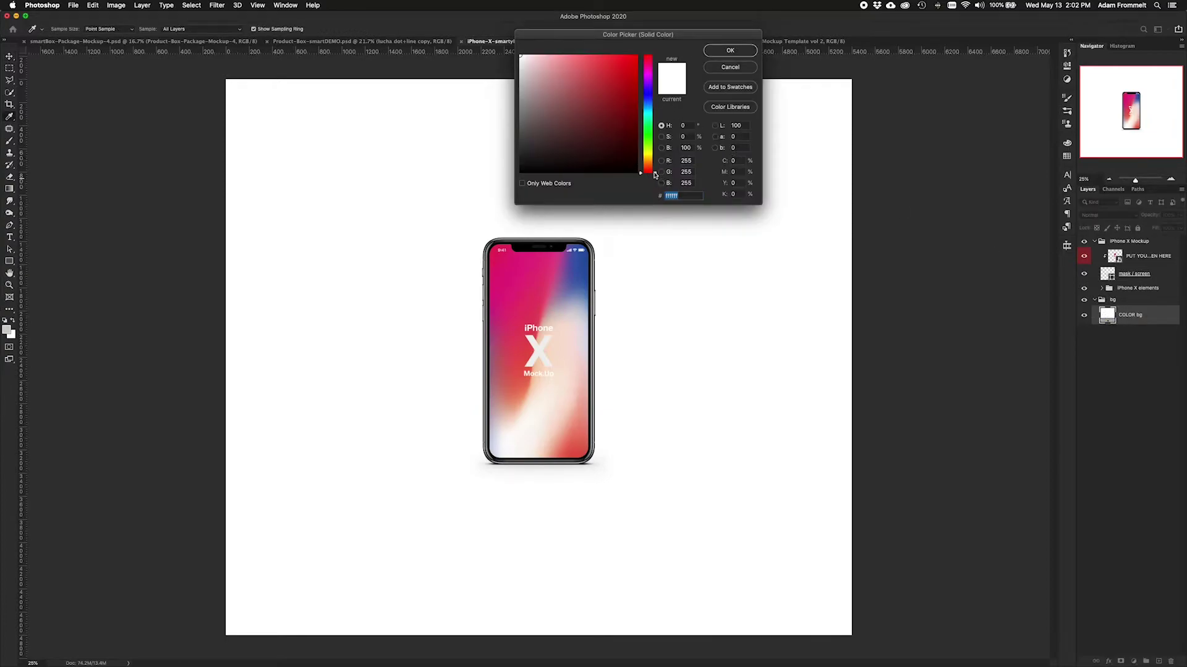
left_click_drag(654, 173, 654, 158)
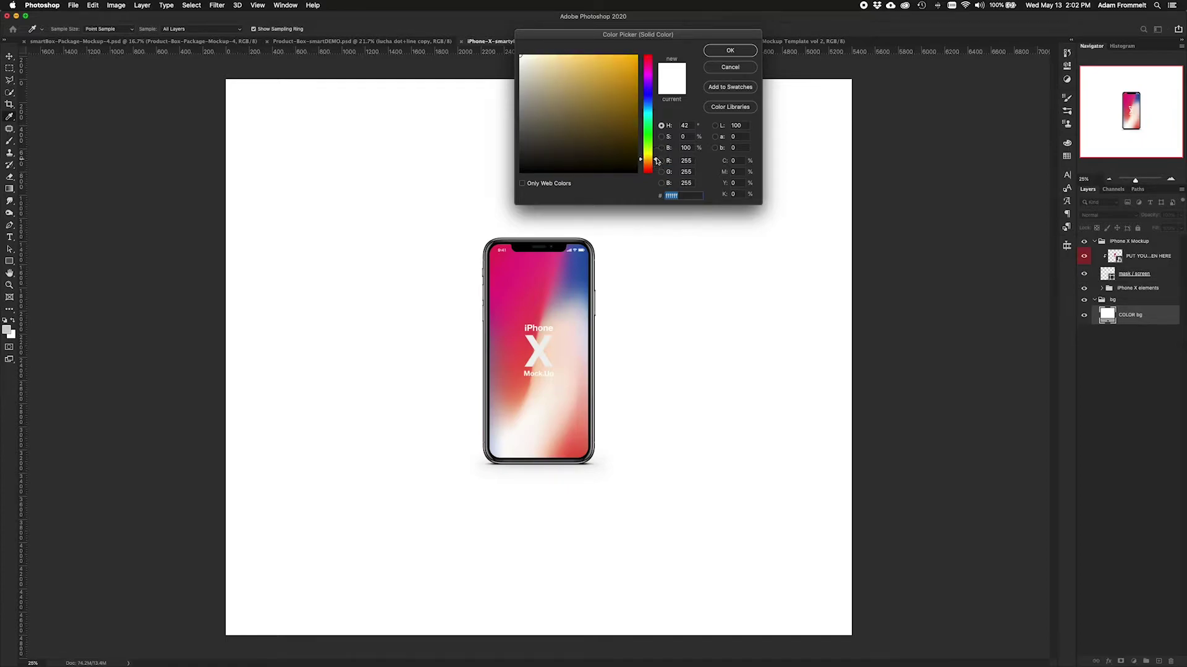
left_click(528, 60)
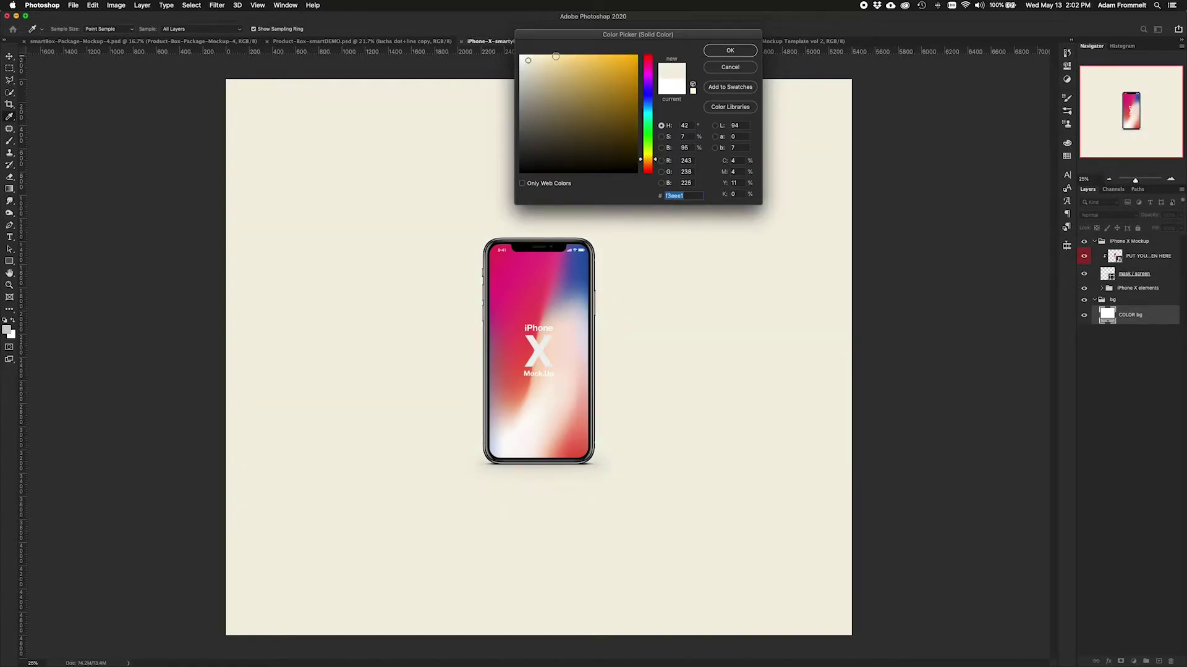
left_click(528, 58)
left_click(525, 60)
left_click(727, 50)
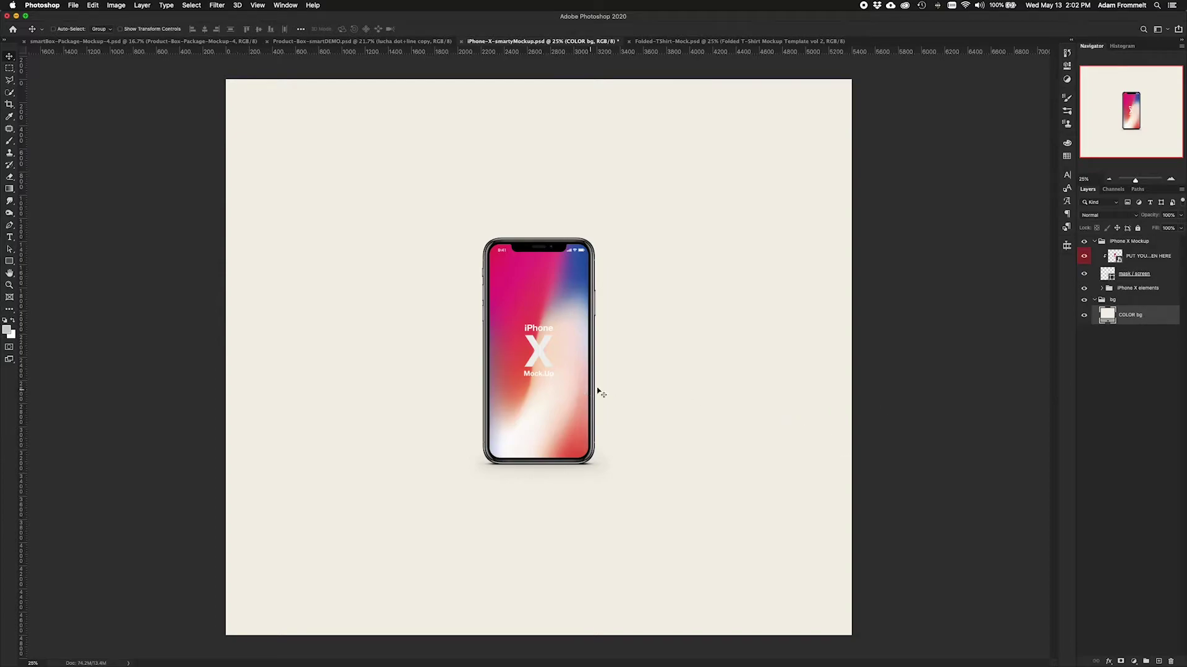
left_click(1066, 79)
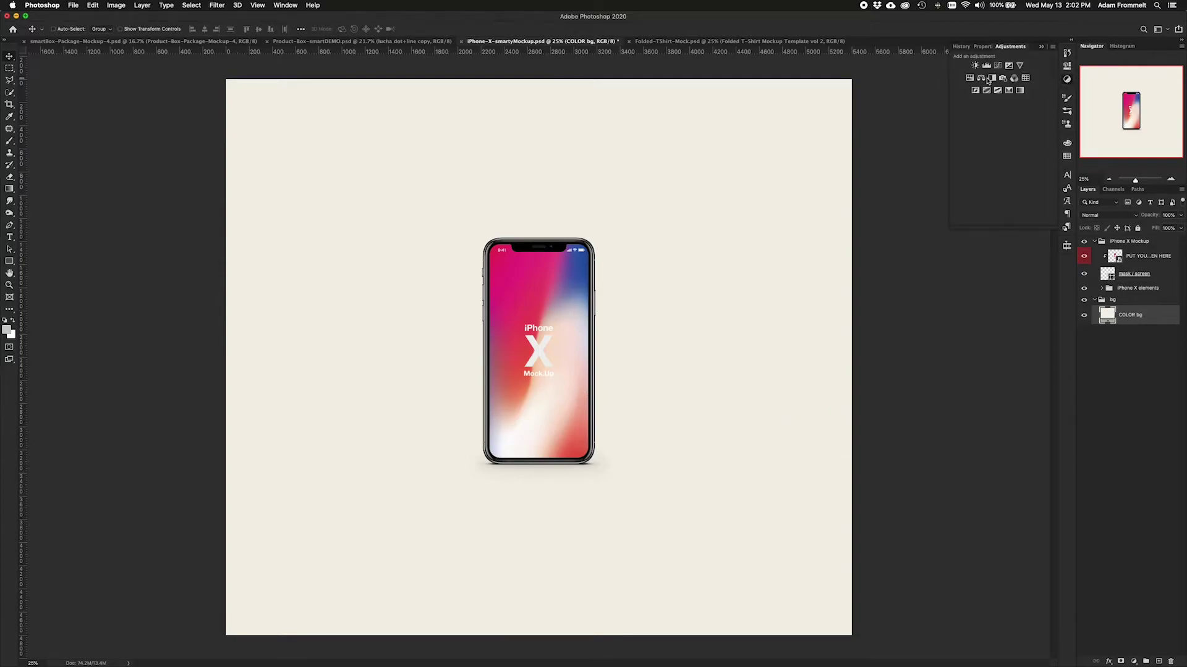
Add a Brightness/Contrast adjustment layer and ready a Foreground to Background gradient on its mask
left_click(976, 66)
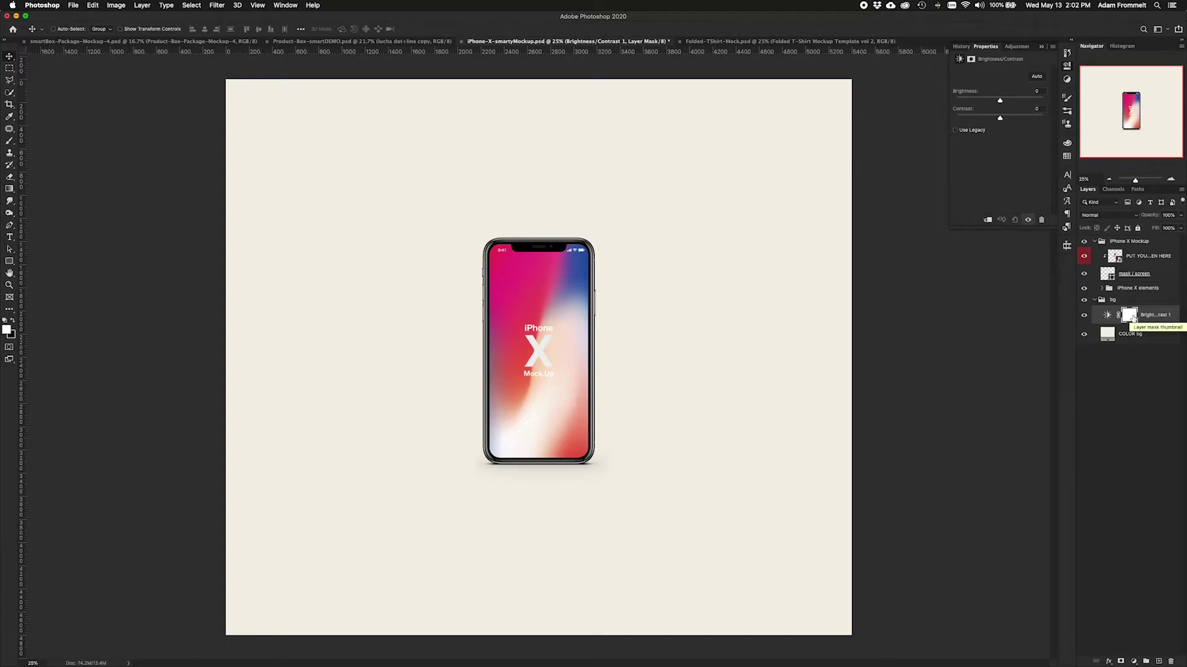
left_click(1130, 317)
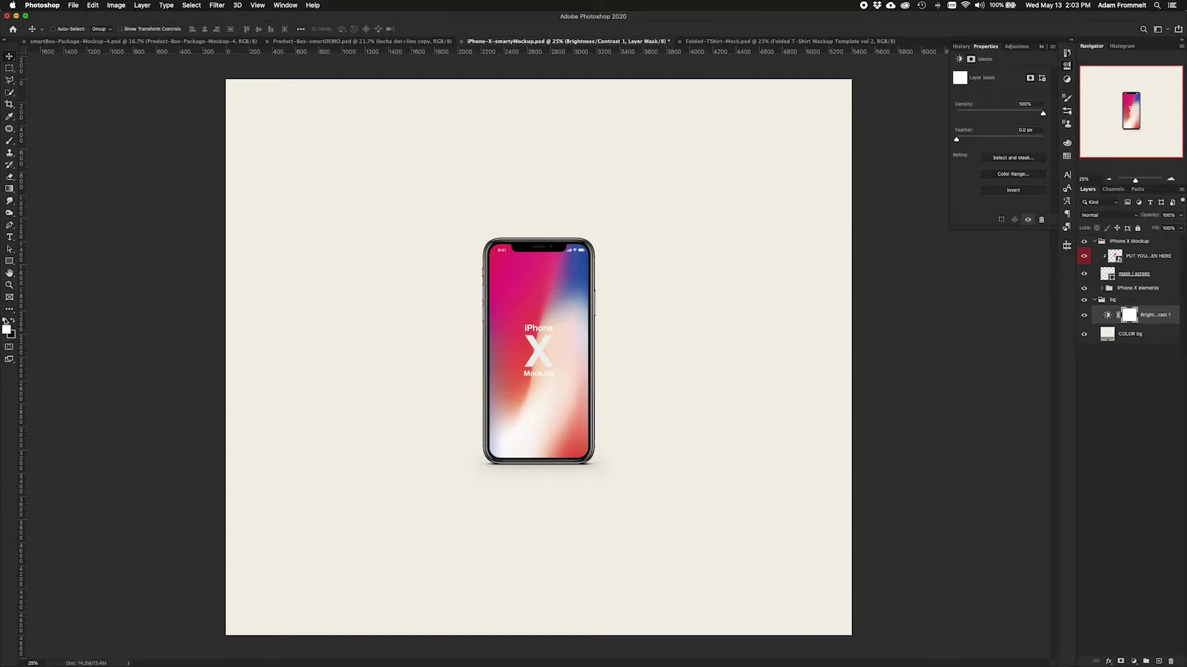
left_click(10, 262)
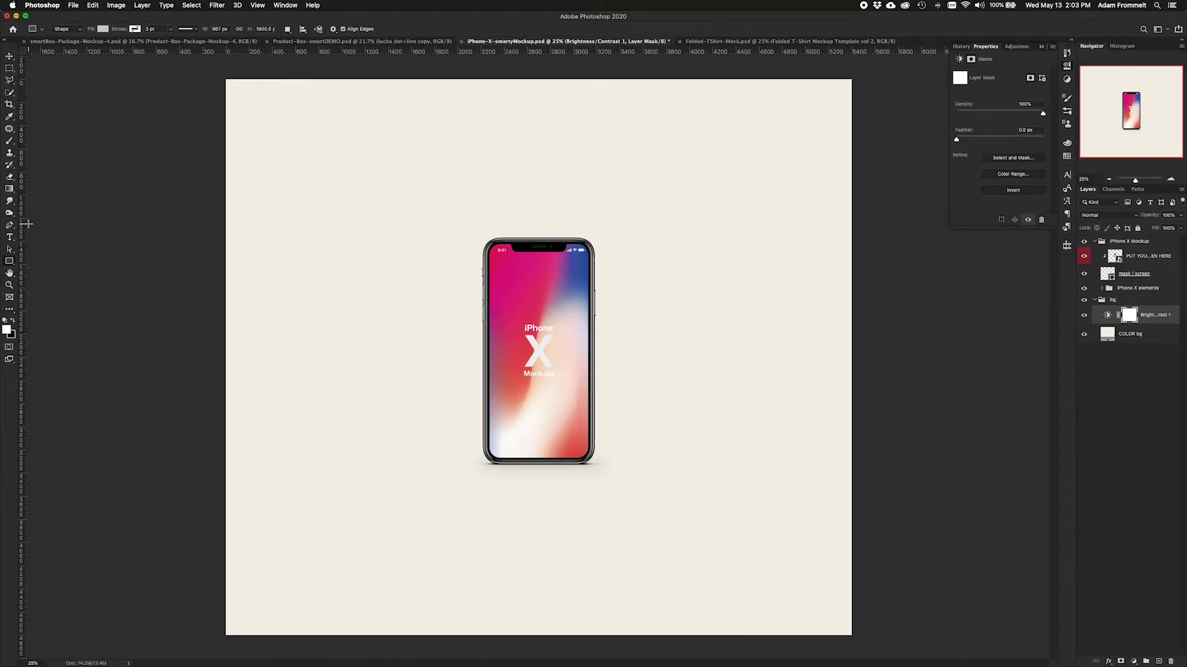
left_click(9, 189)
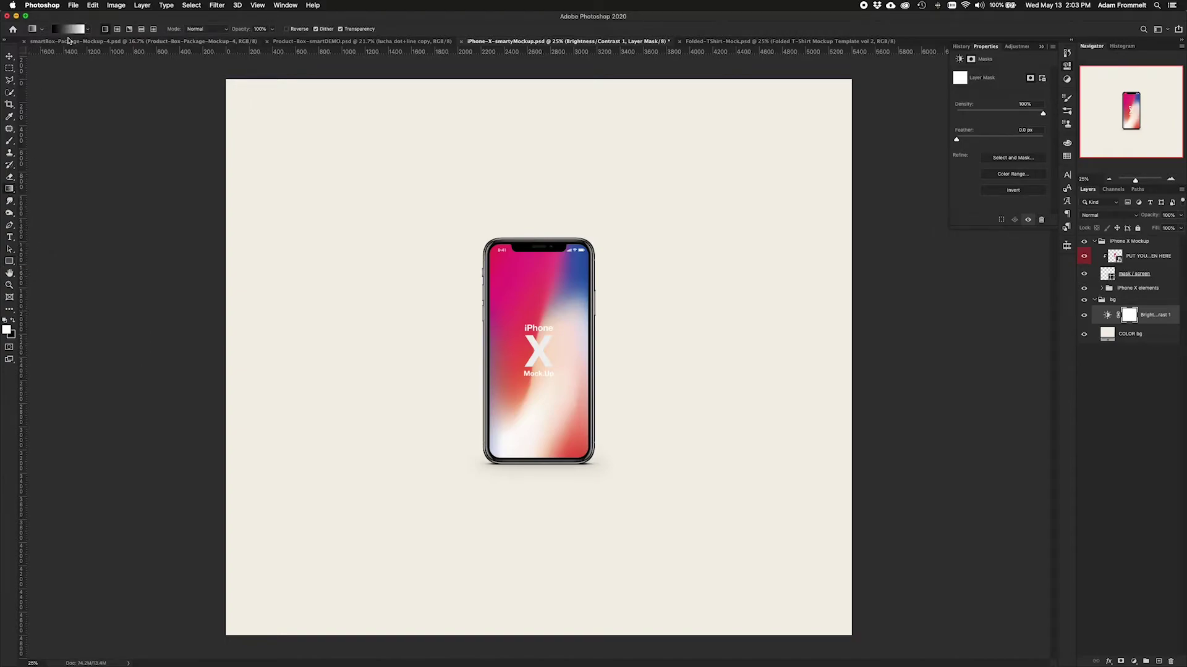
left_click(74, 29)
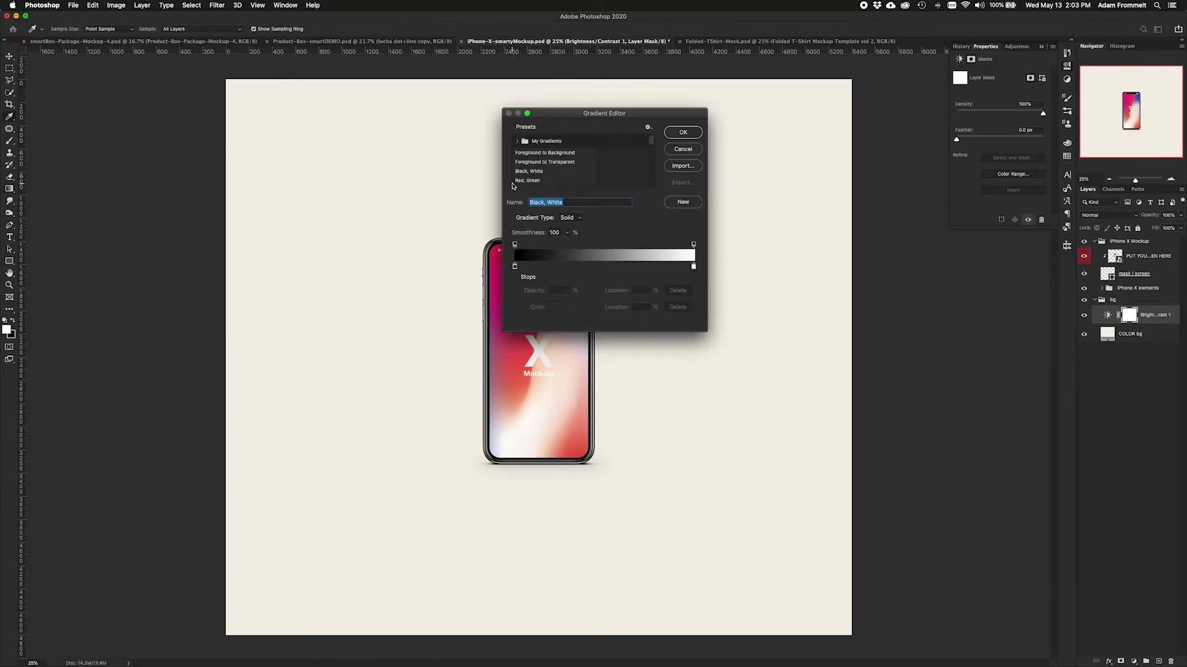
left_click(547, 154)
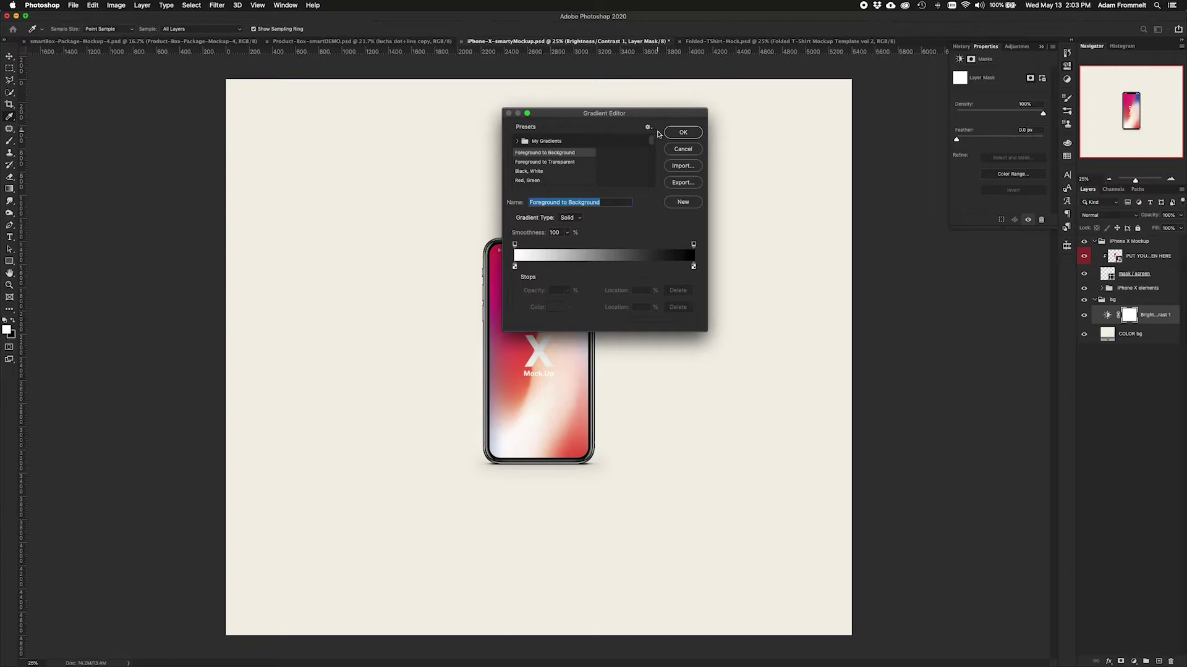
left_click(682, 132)
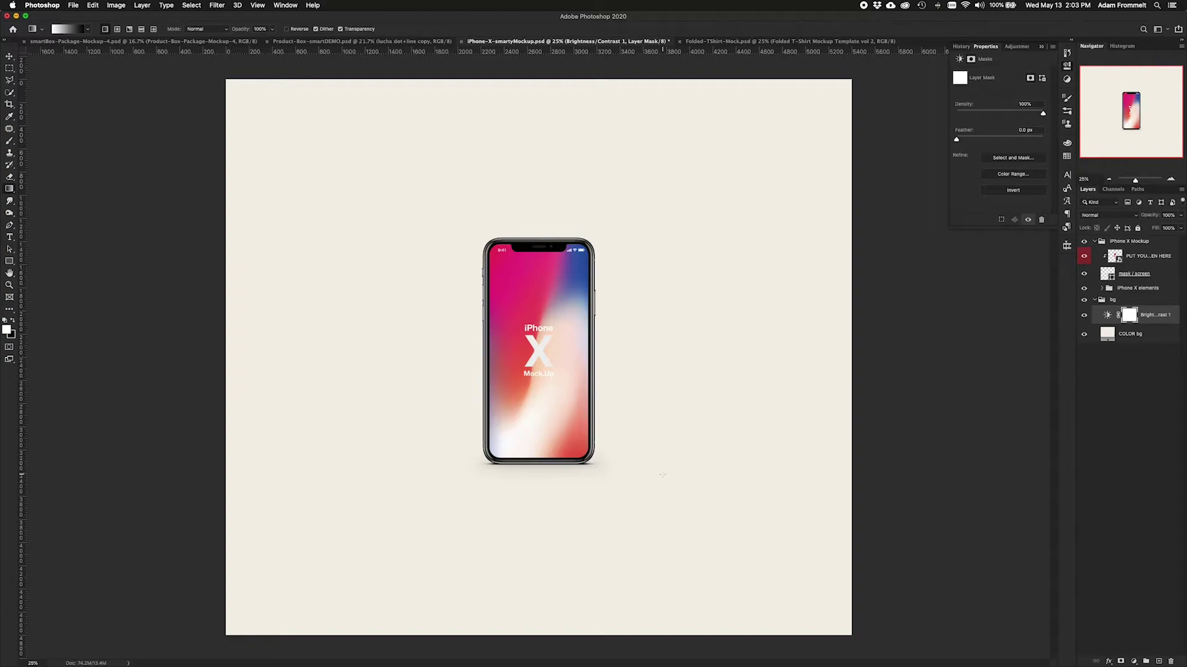
Drag a vertical gradient on the mask, black above fading to white at the bottom, and check it
left_click_drag(662, 475, 661, 448)
double_click(1126, 315)
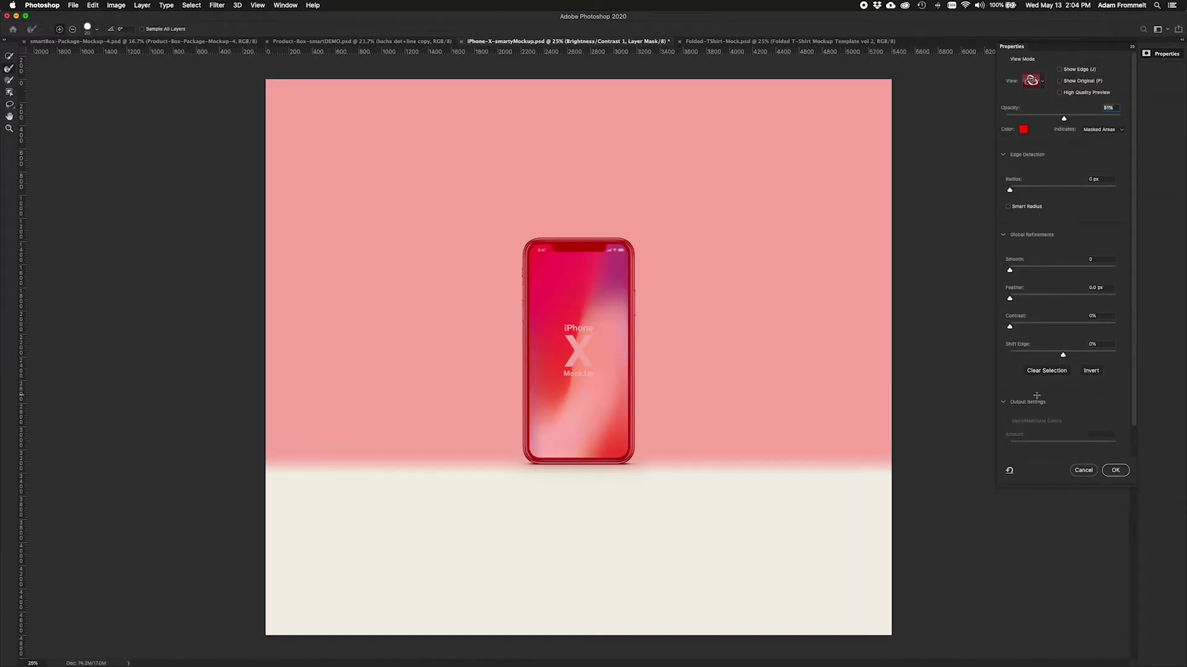
key("Escape")
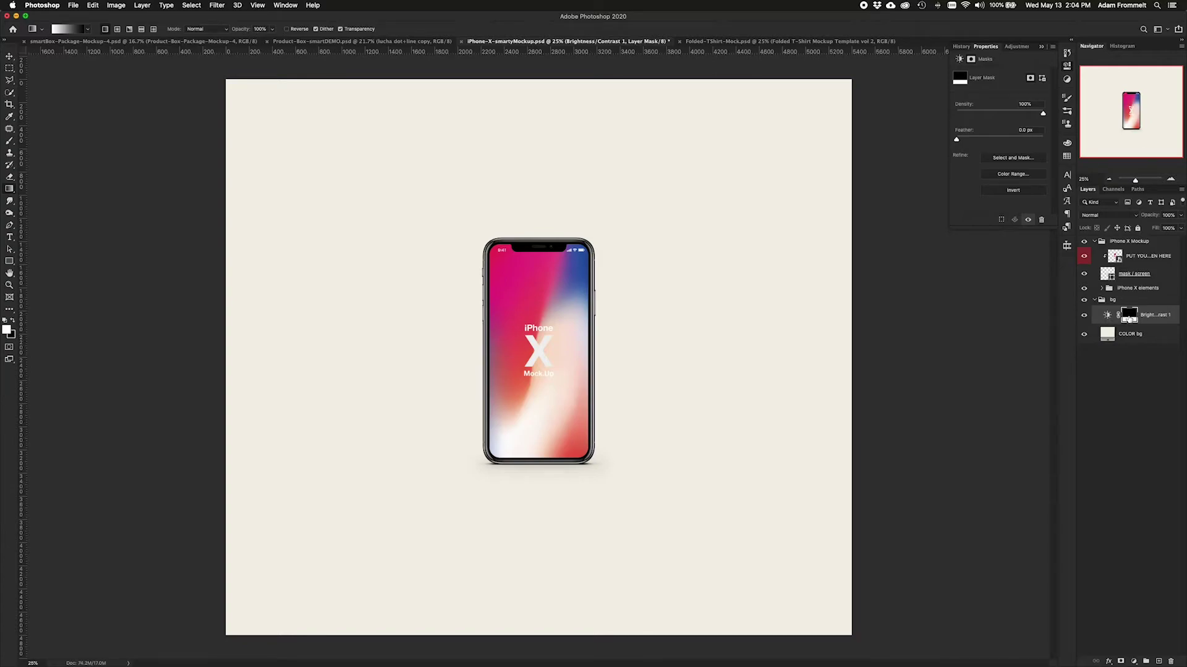
left_click(1129, 317, "alt")
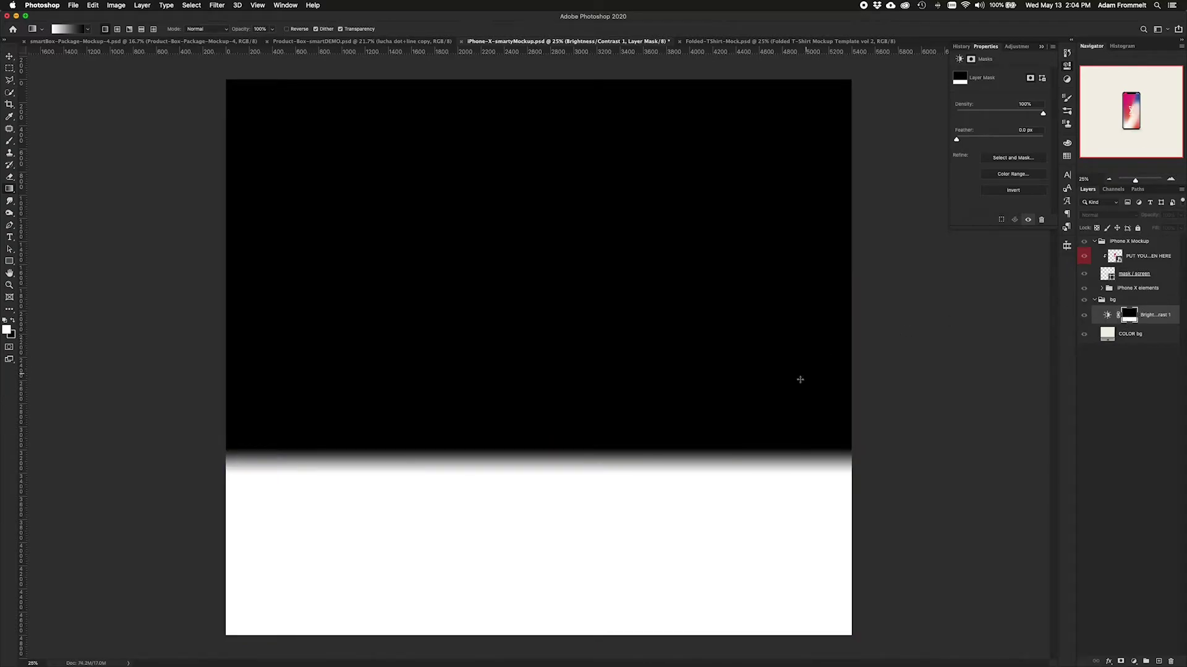
left_click(1106, 316)
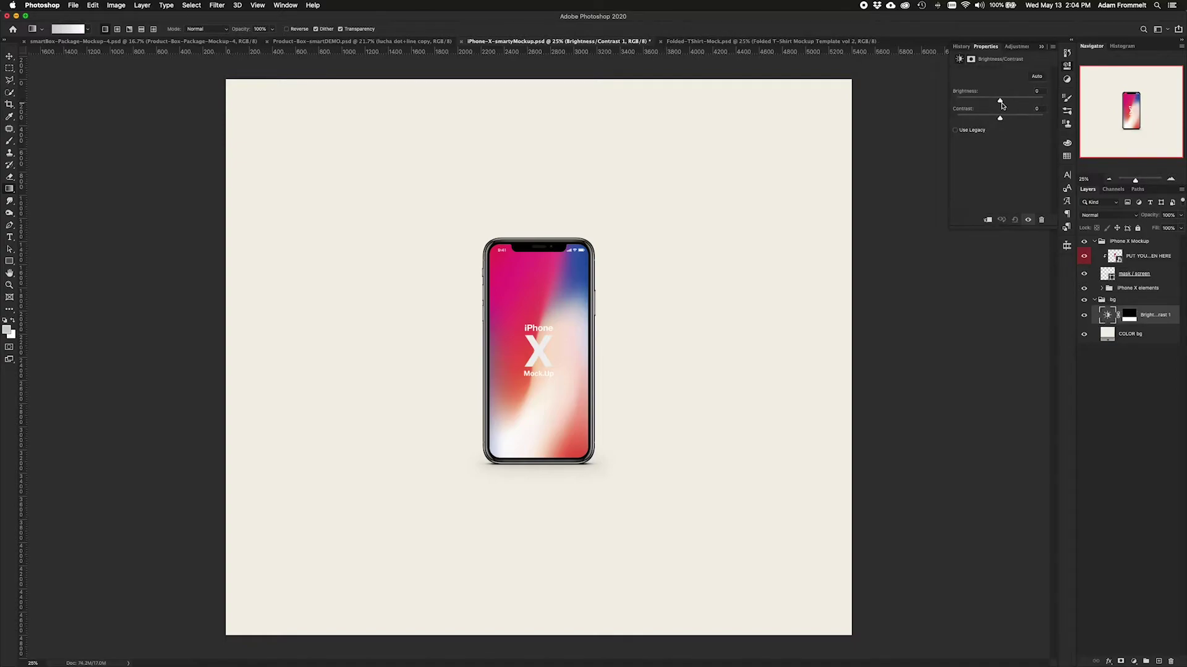
Lower the brightness and reposition the mask so a darker floor sits beneath the phone
mouse_move(1000, 102)
left_mouse_down()
mouse_move(974, 102)
mouse_move(991, 102)
left_mouse_up()
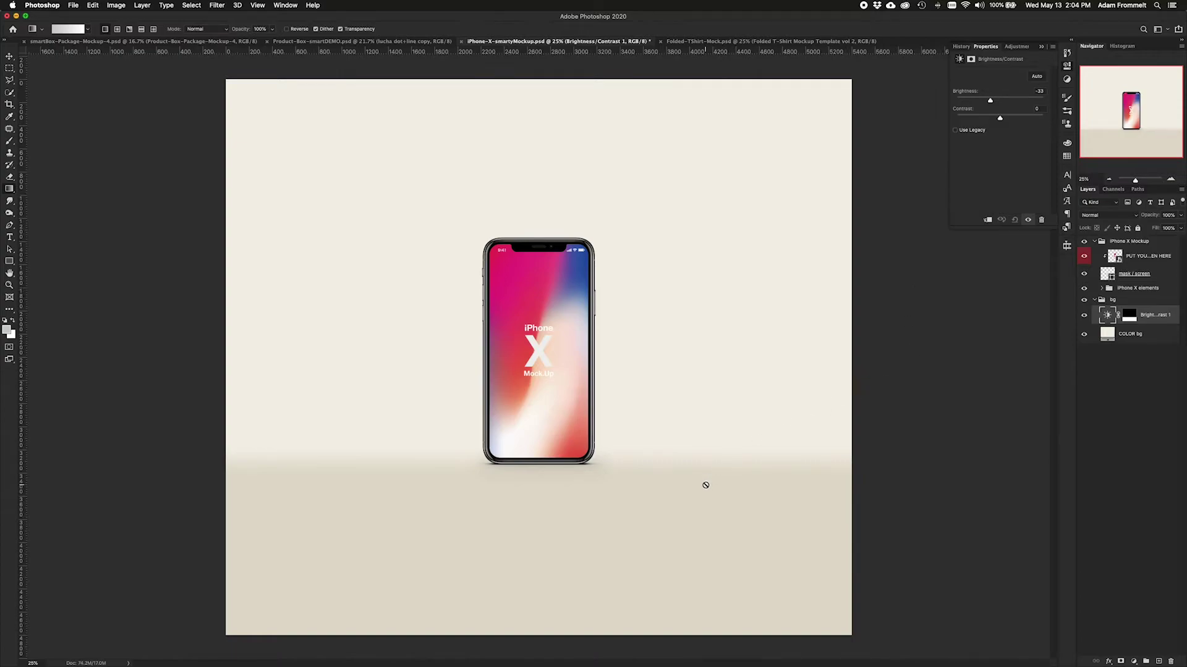
key("v")
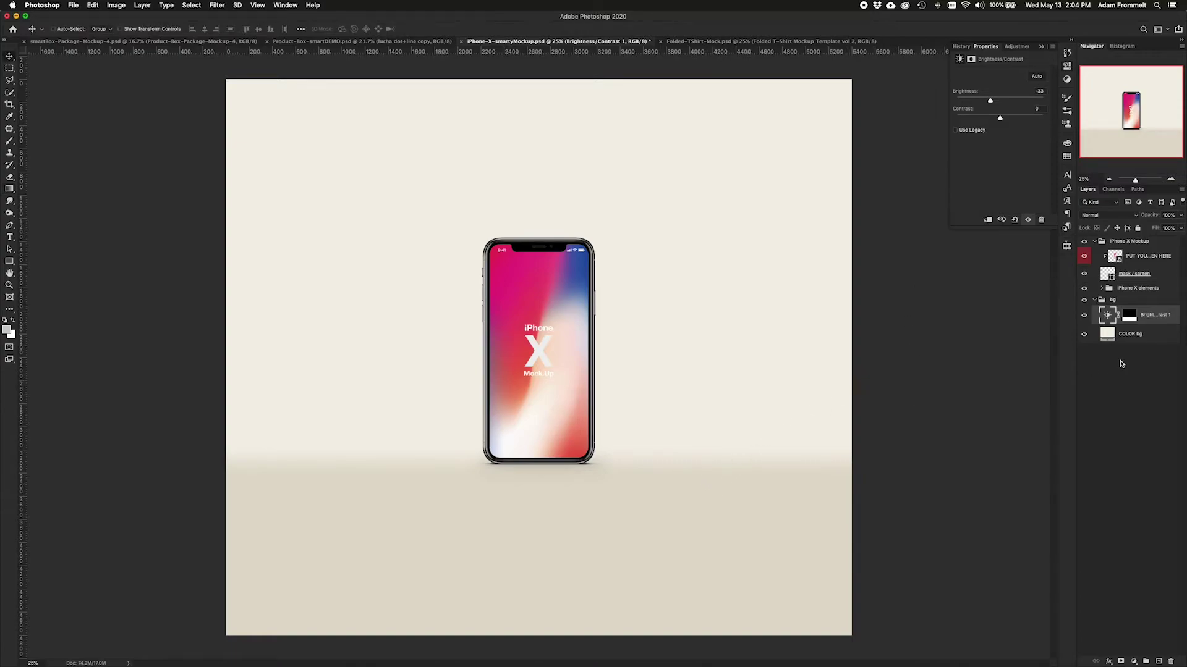
left_click(1128, 317)
key("b")
left_click_drag(763, 465, 763, 463)
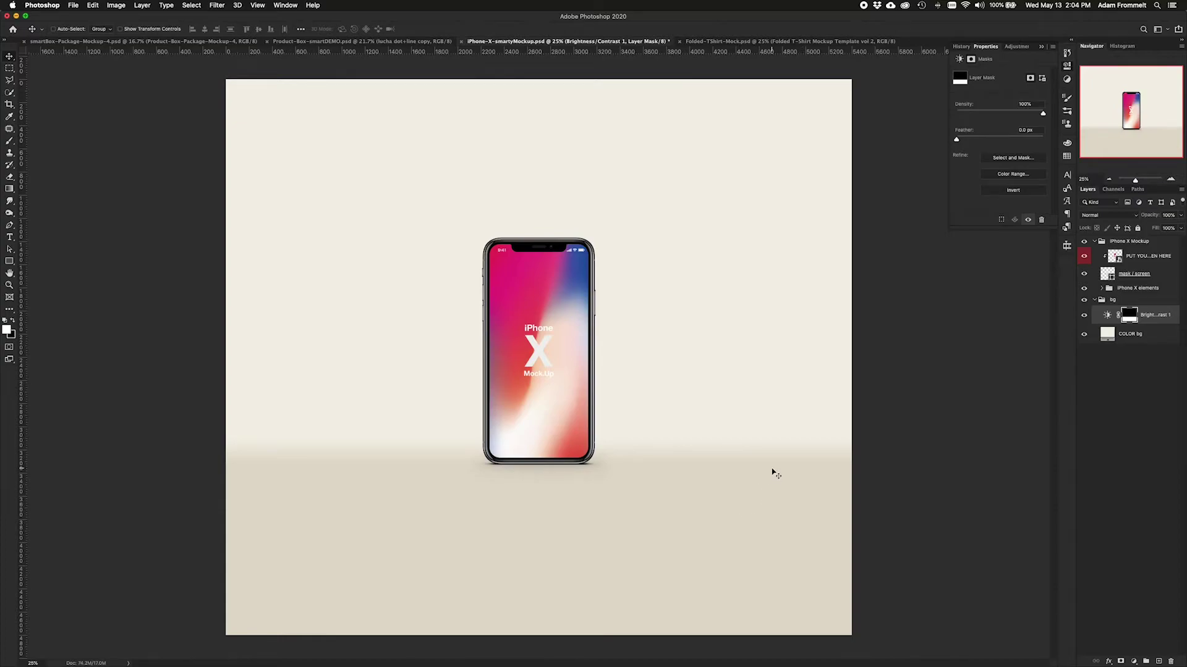
left_click(1098, 300)
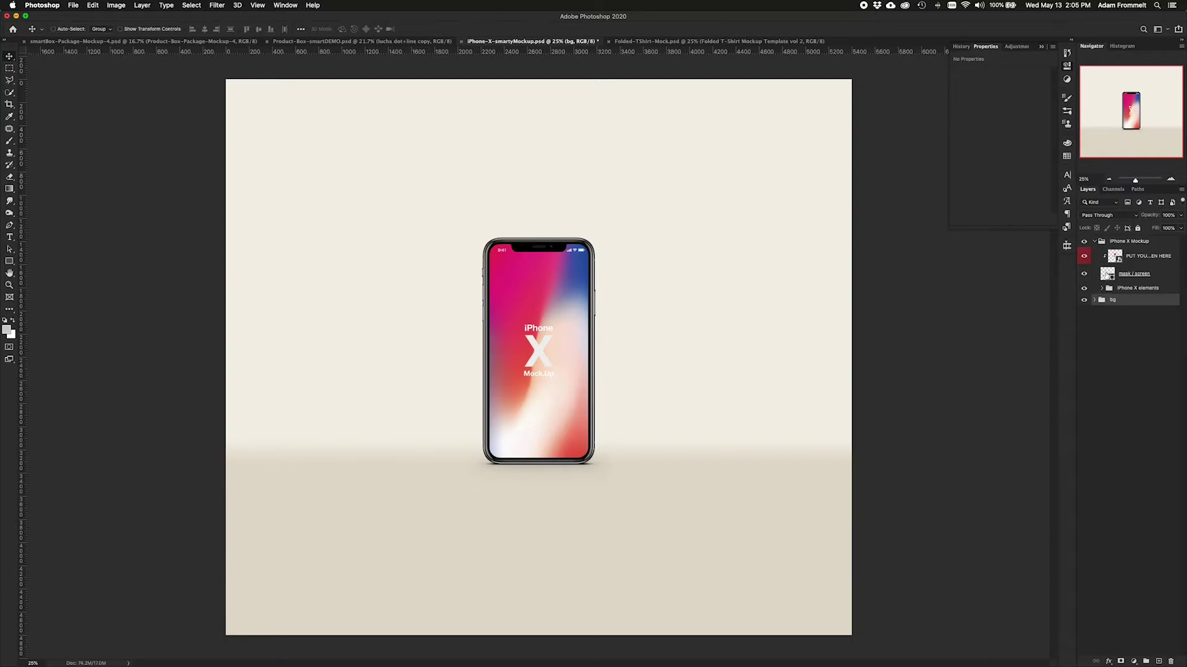
Expand iPhone X elements > body, zoom to 100% on the phone's top, and show the first shape's effects
left_click(1128, 288)
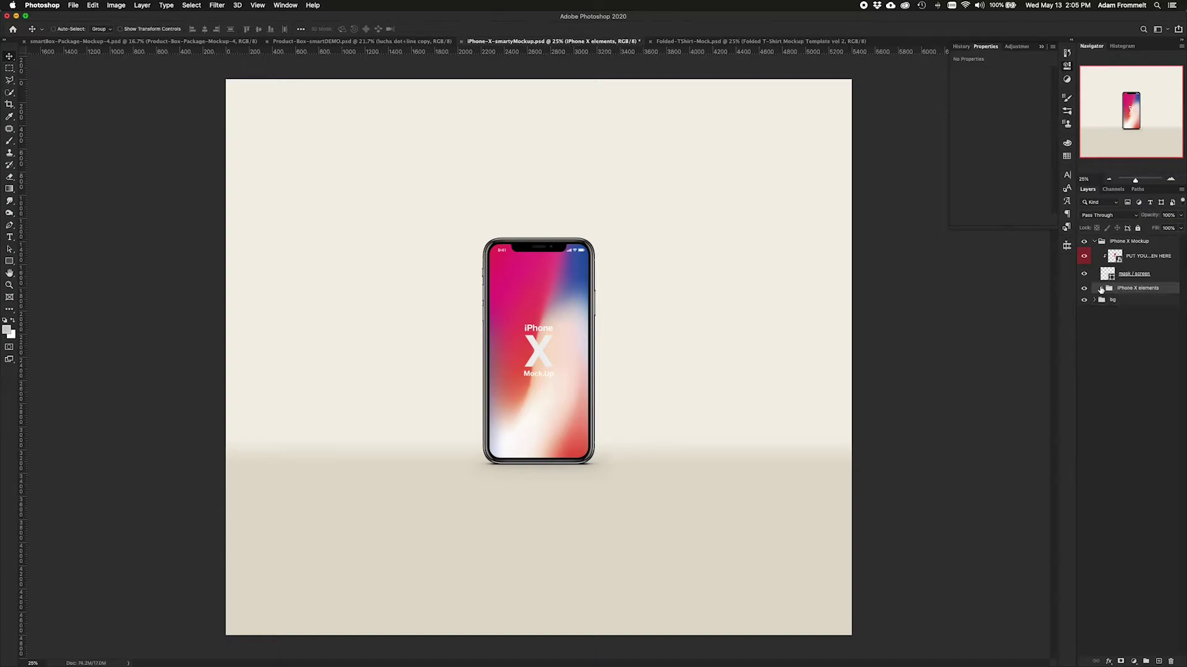
left_click(1102, 288)
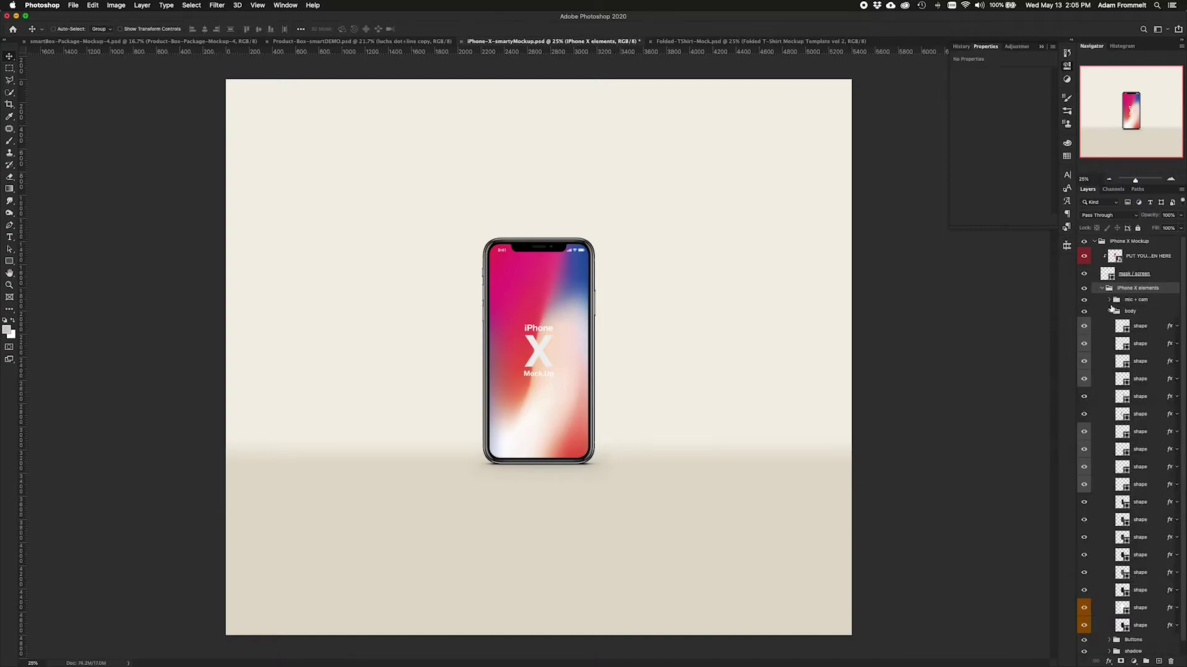
left_click(1110, 310)
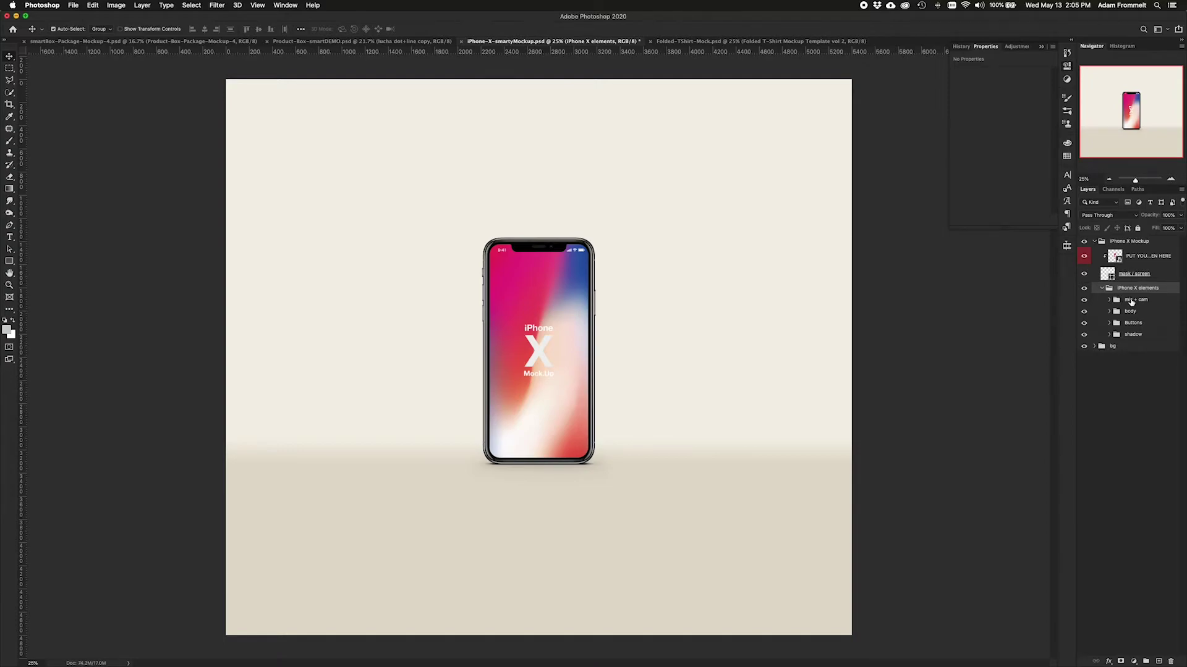
key("super+equal")
key("super+equal")
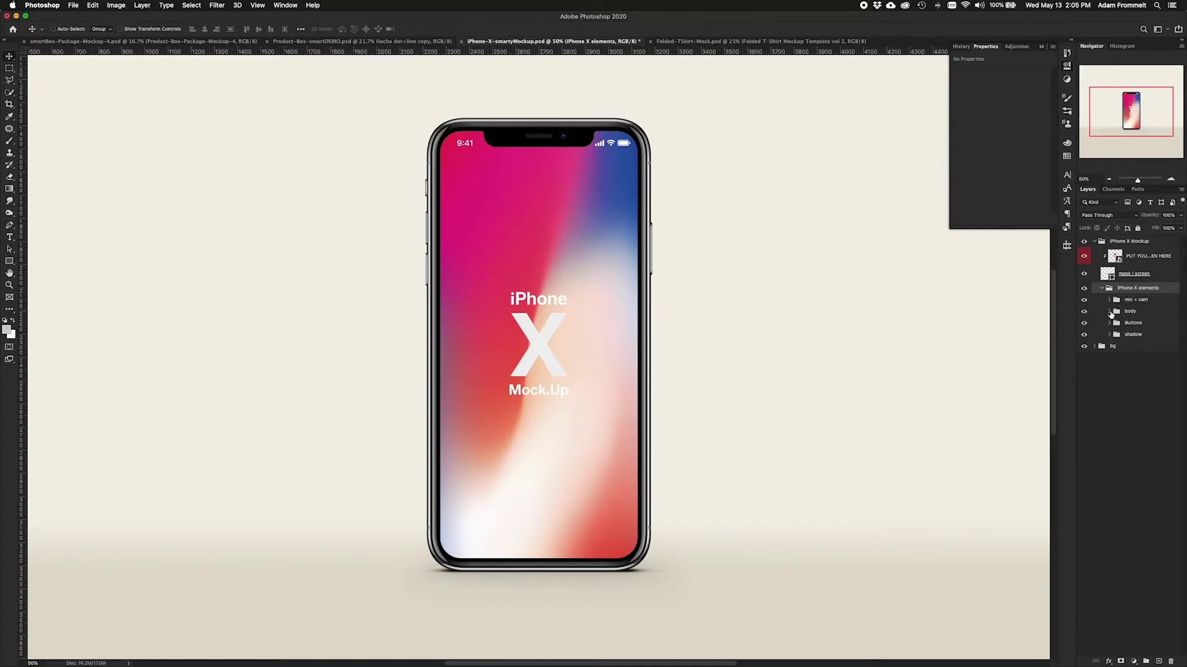
left_click(1110, 312)
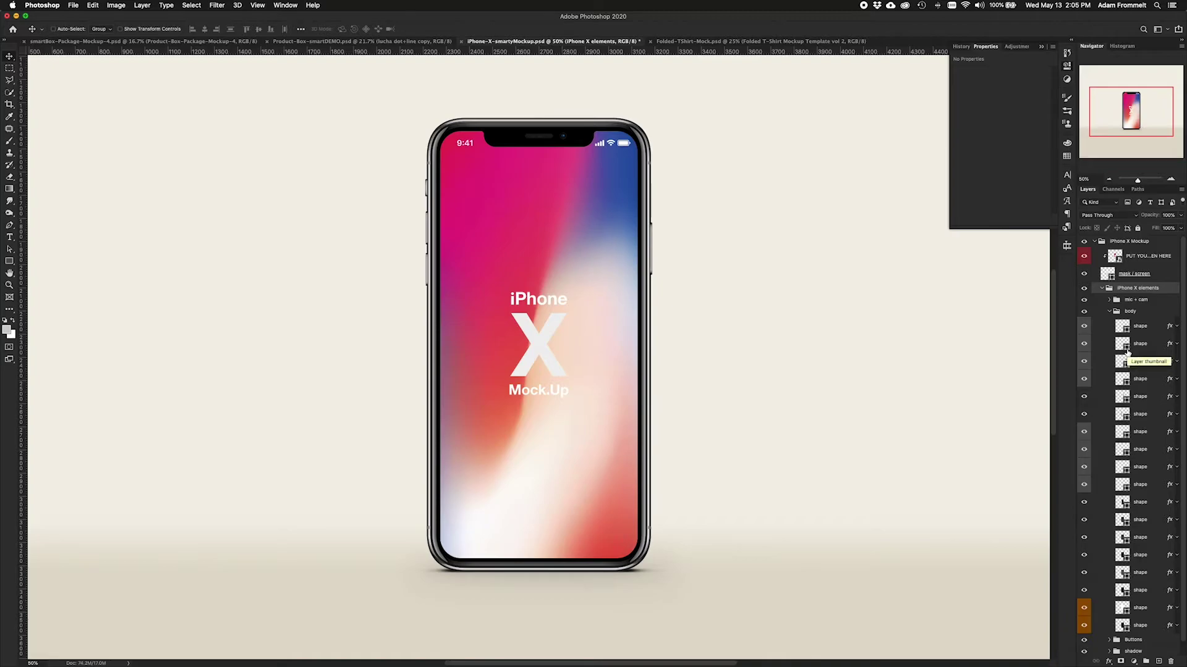
left_click(1085, 326)
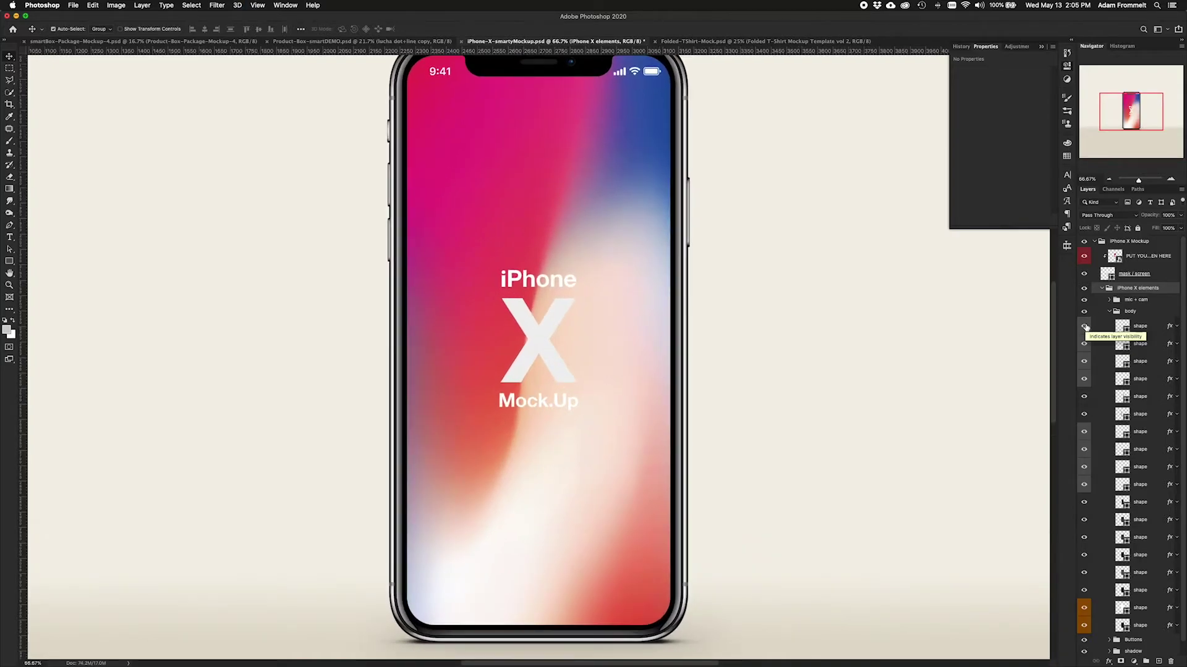
key("super+1")
left_click_drag(817, 232, 810, 484)
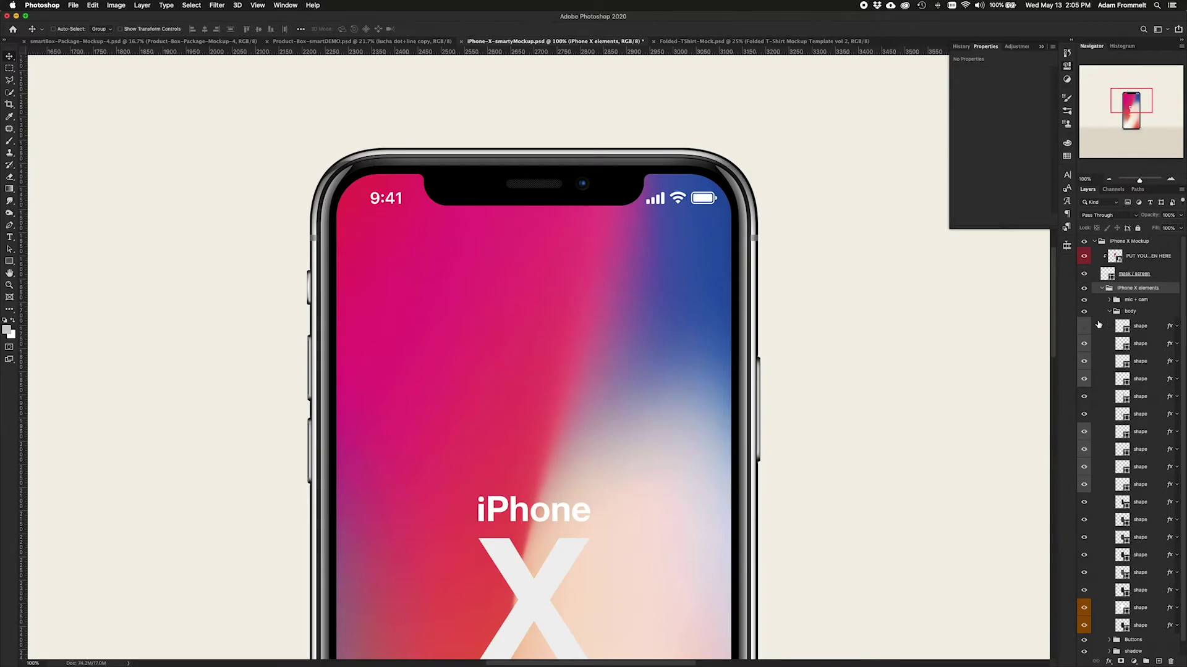
left_click(1176, 327)
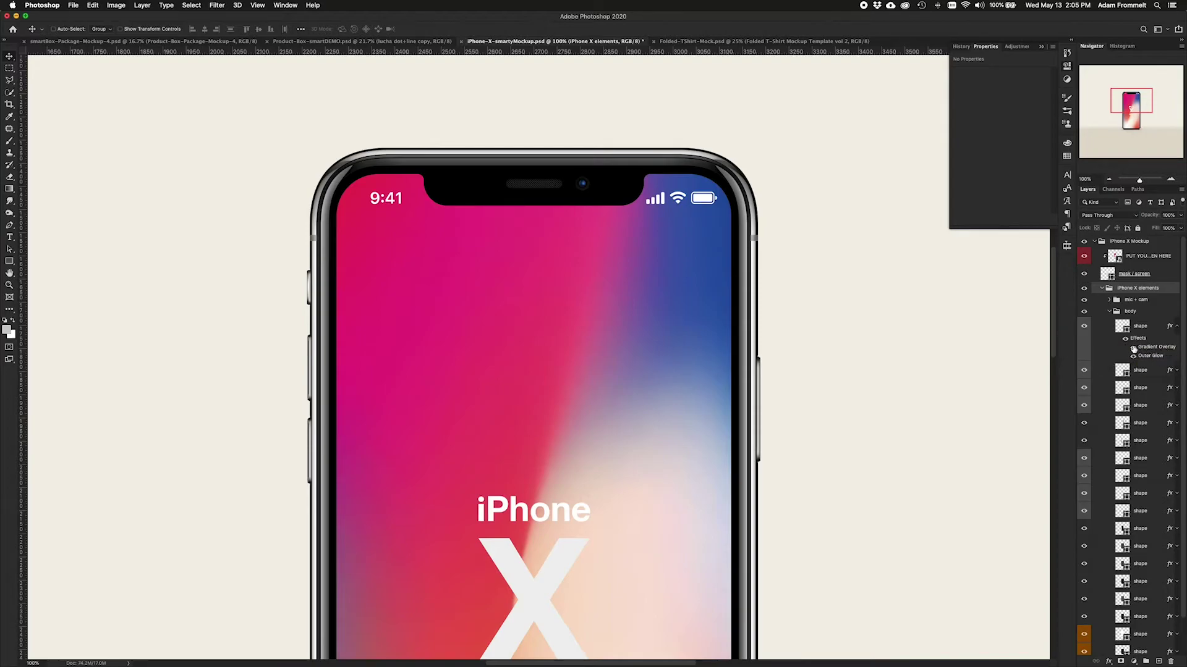
Inspect the first shape layer's Gradient Overlay without changing it, then hide the top body shape layers
left_click(1153, 347)
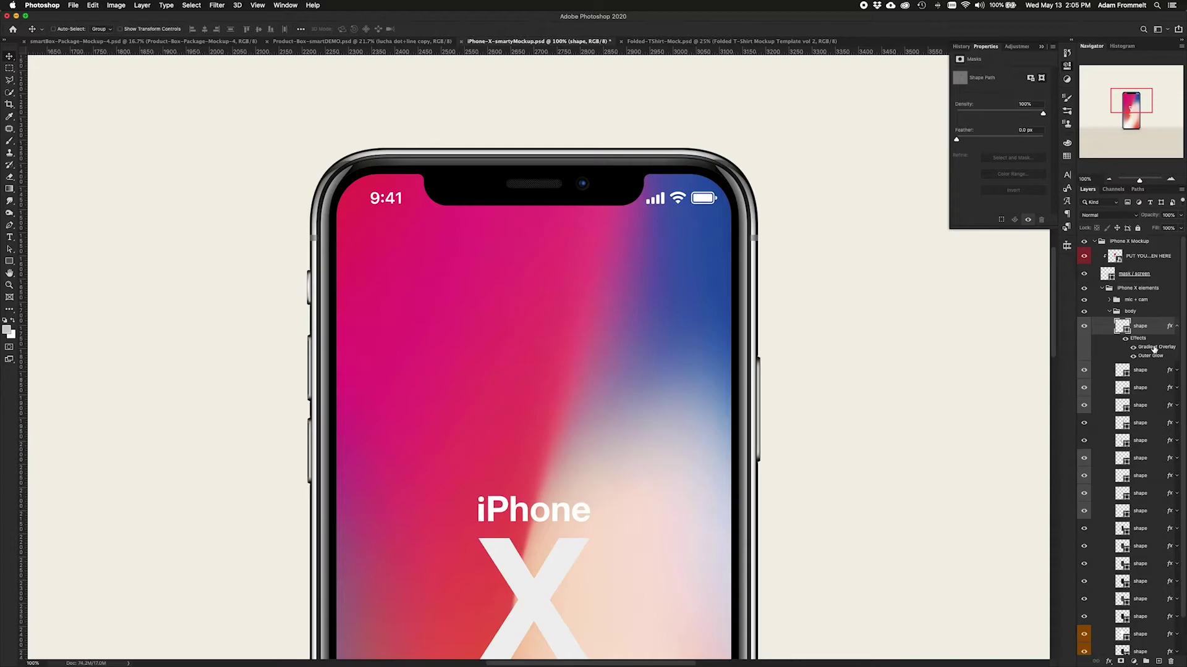
double_click(1153, 348)
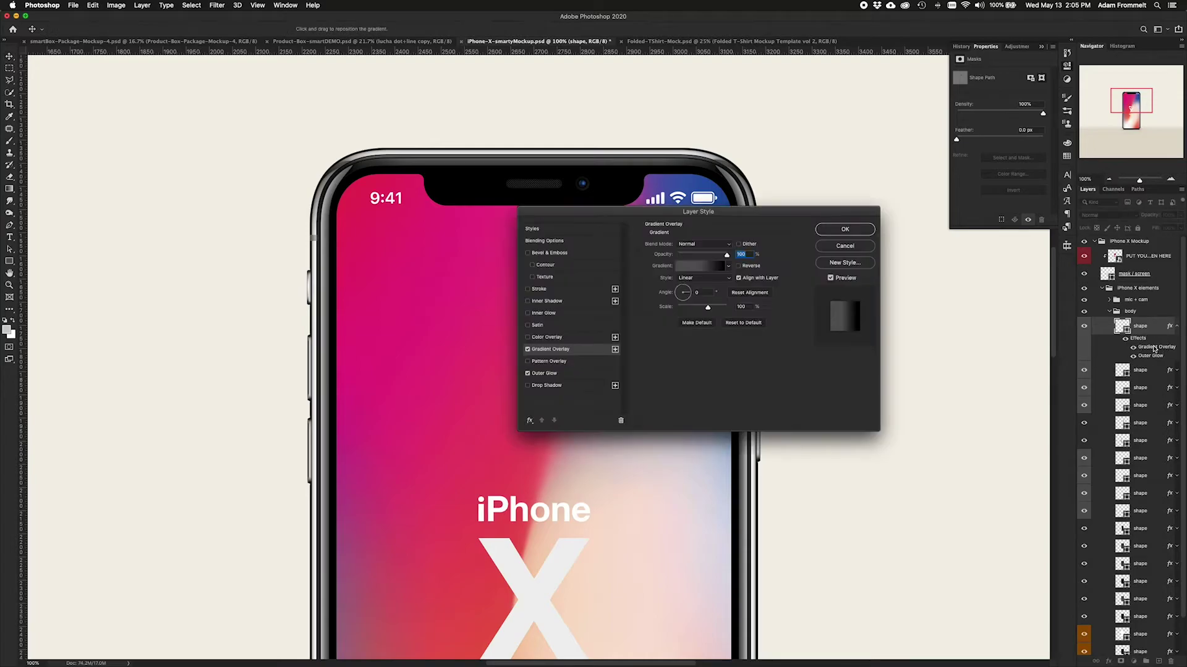
left_click(701, 269)
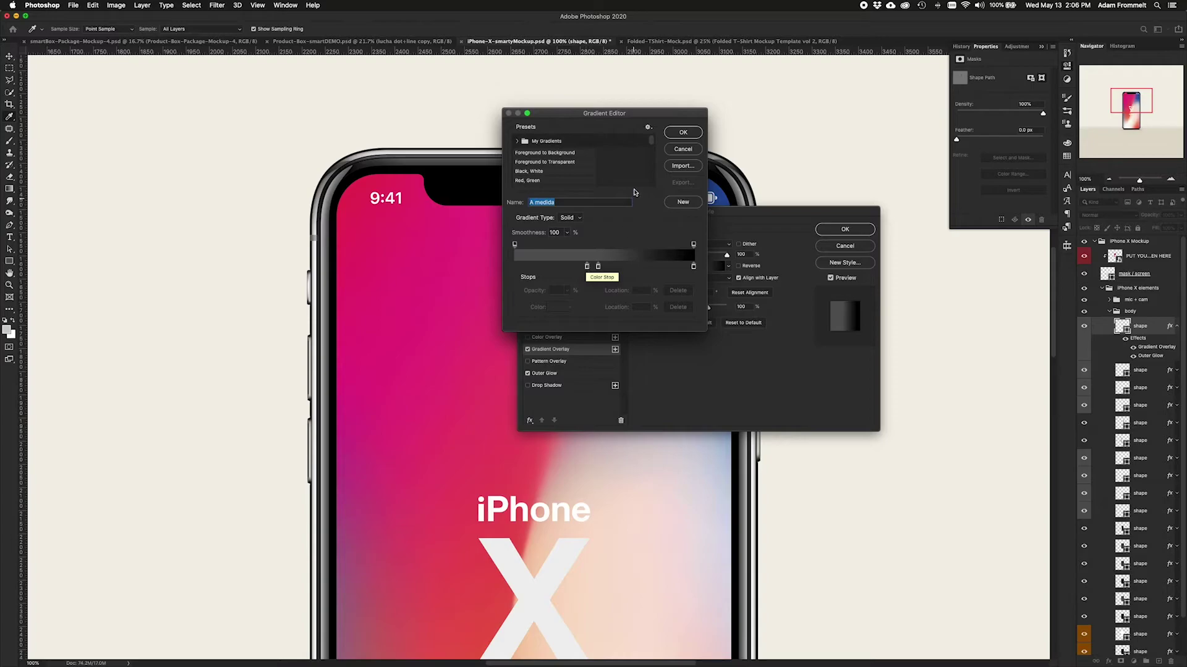
left_click(684, 134)
left_click(834, 231)
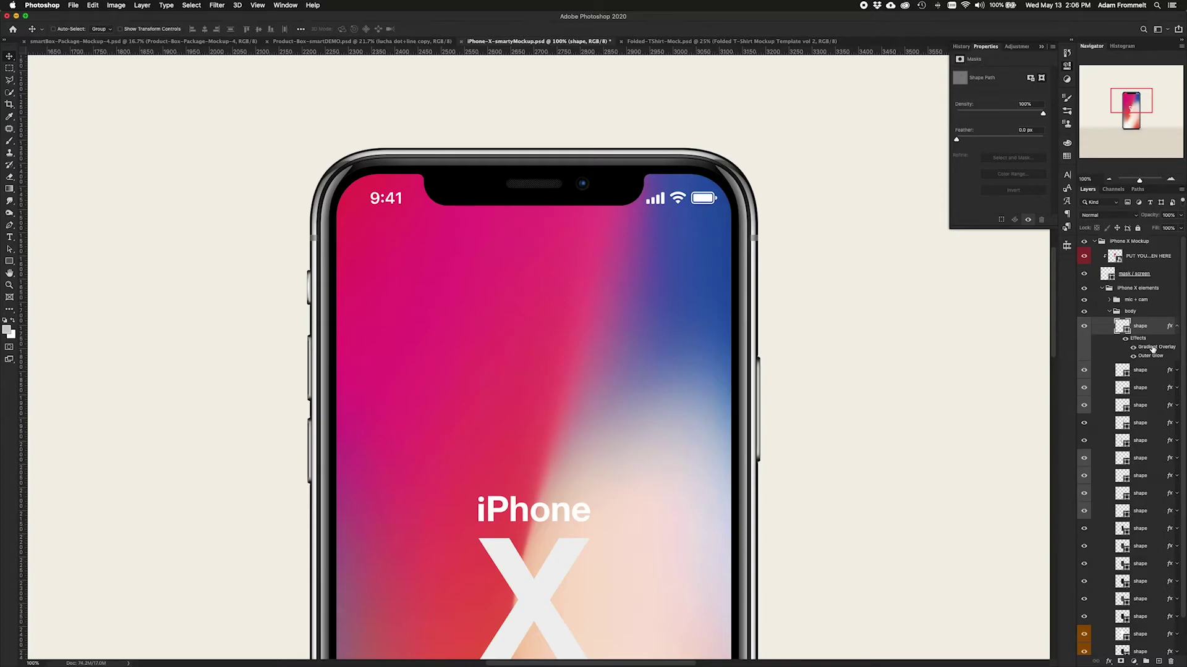
left_click(1176, 327)
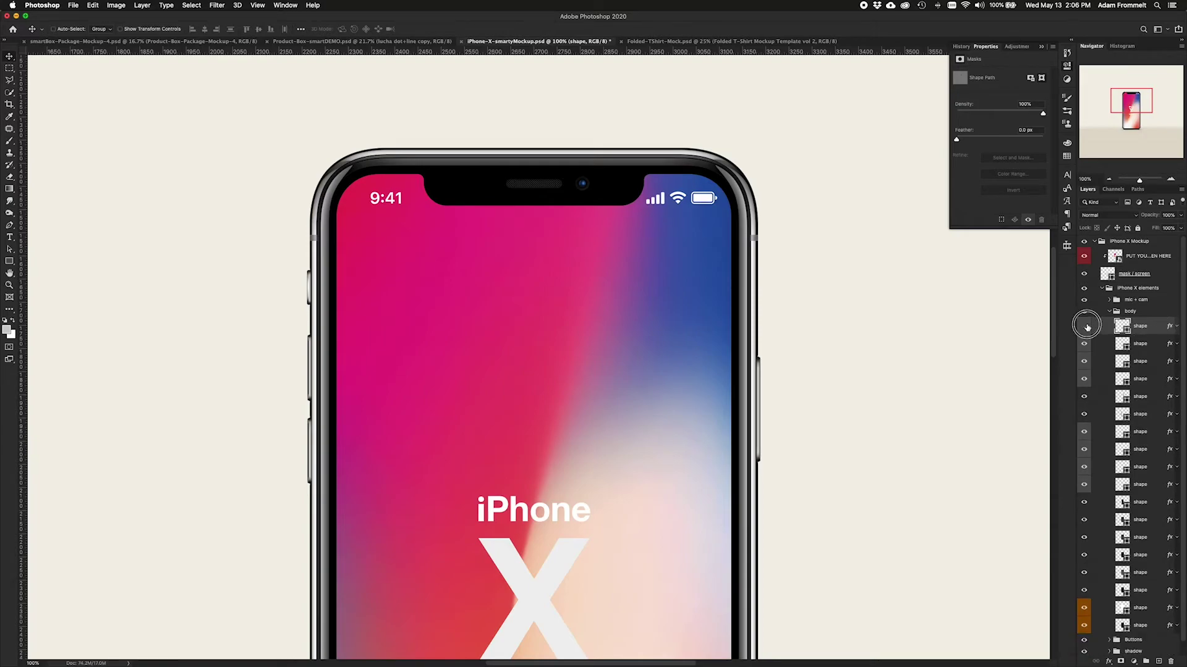
left_click(1083, 383)
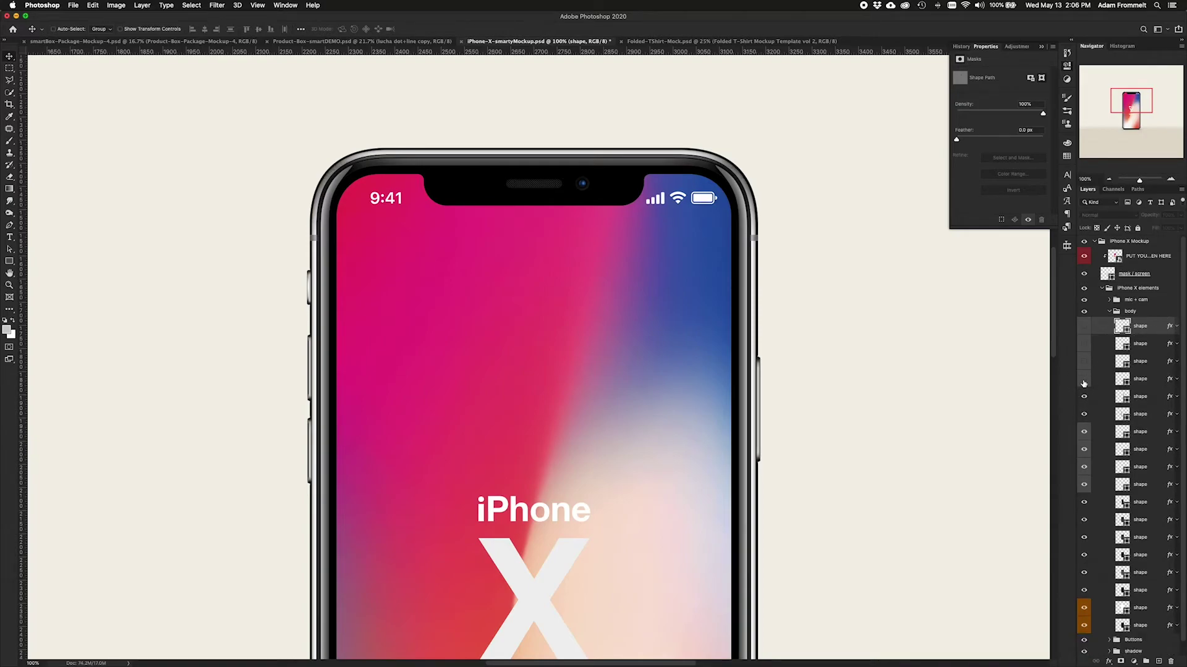
Inspect another shape layer's Gradient Overlay gradient and discard the changes
scroll(1085, 381, "down", 1)
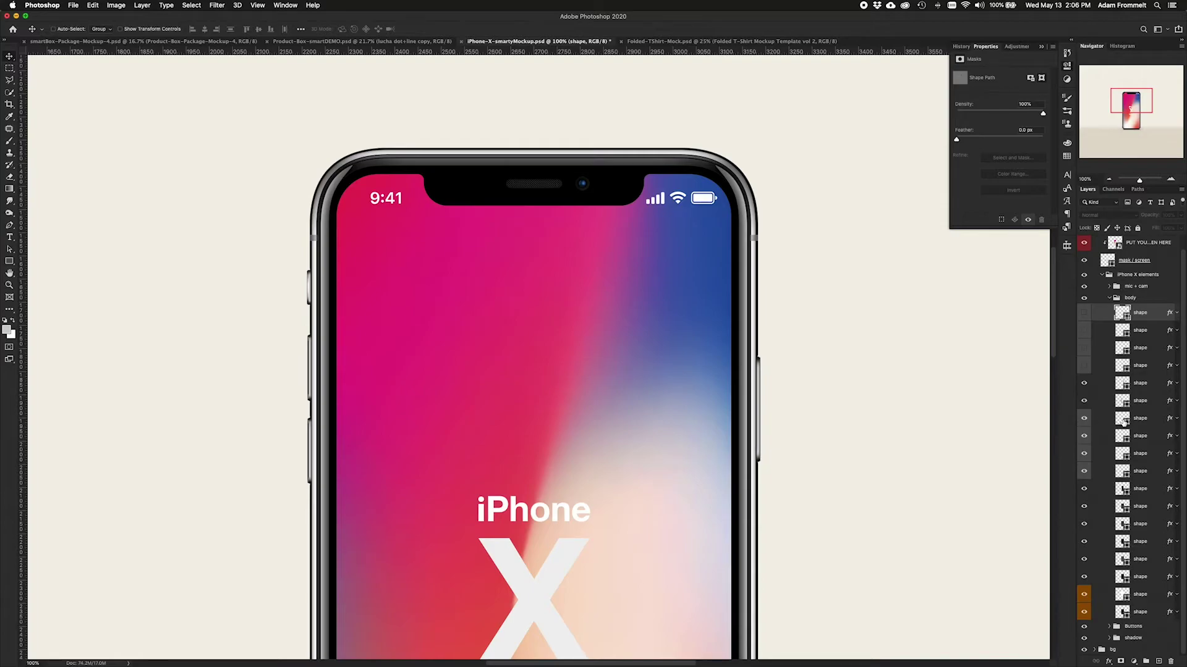
left_click(1176, 419)
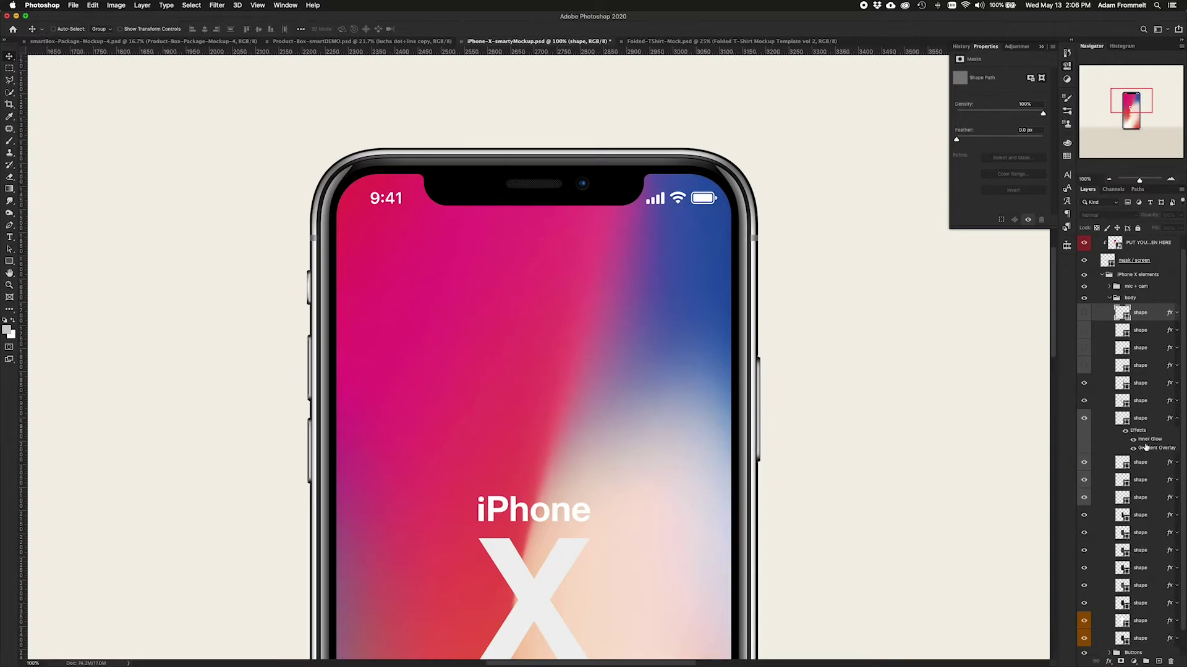
double_click(1148, 448)
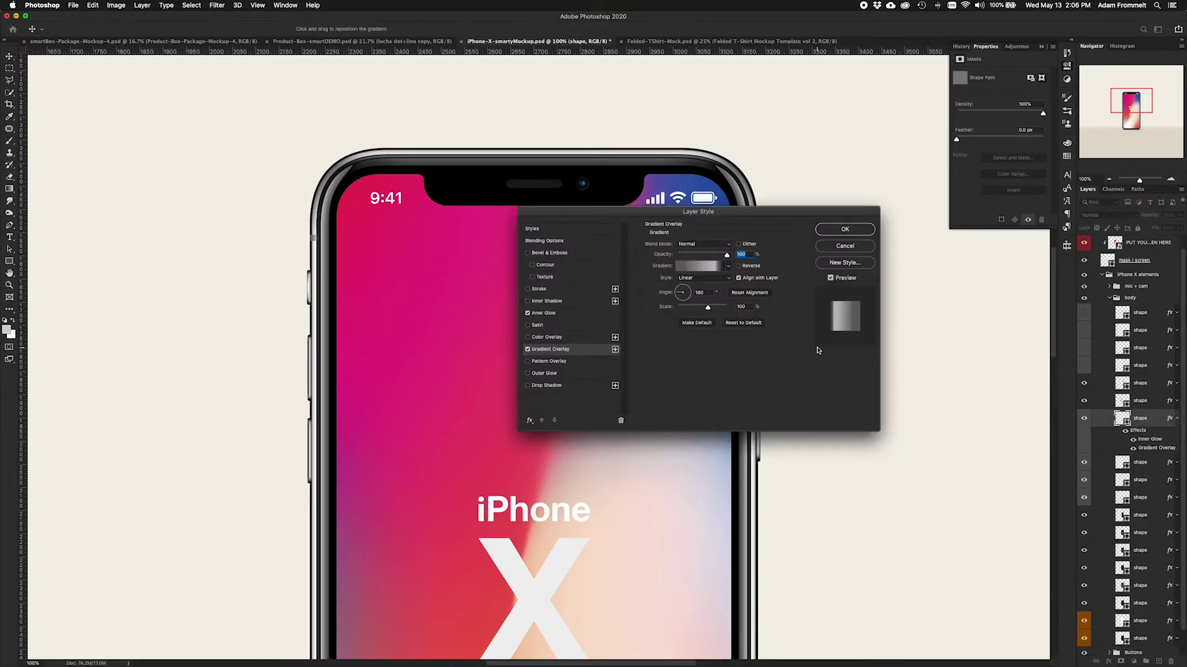
left_click(709, 266)
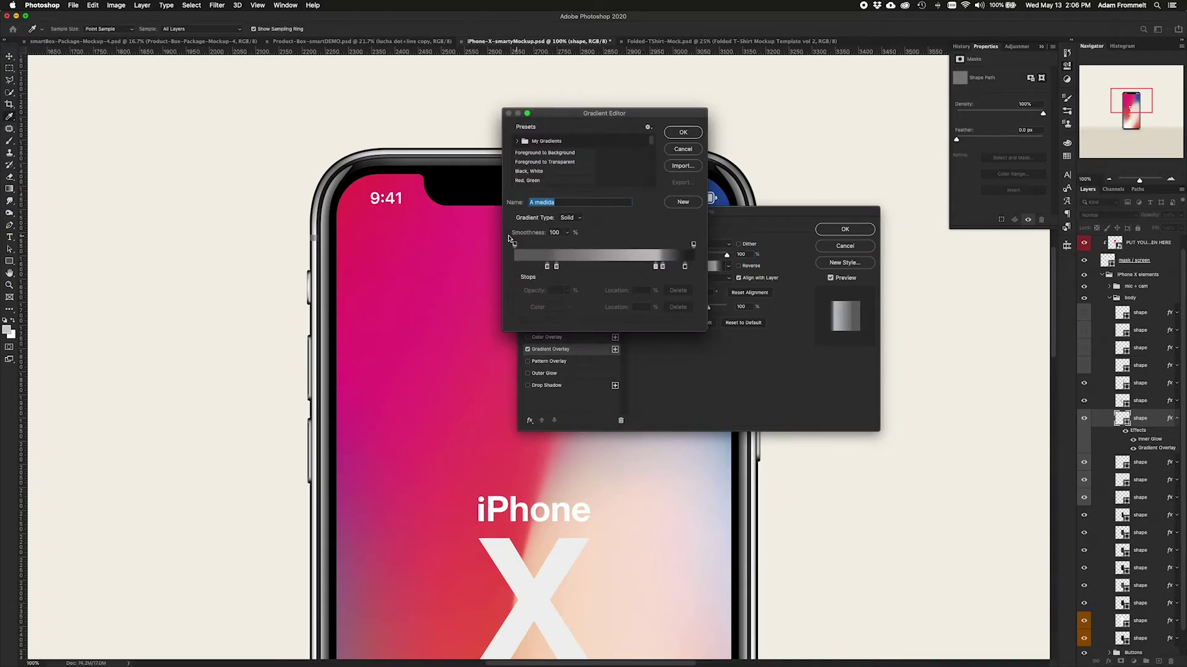
left_click(685, 136)
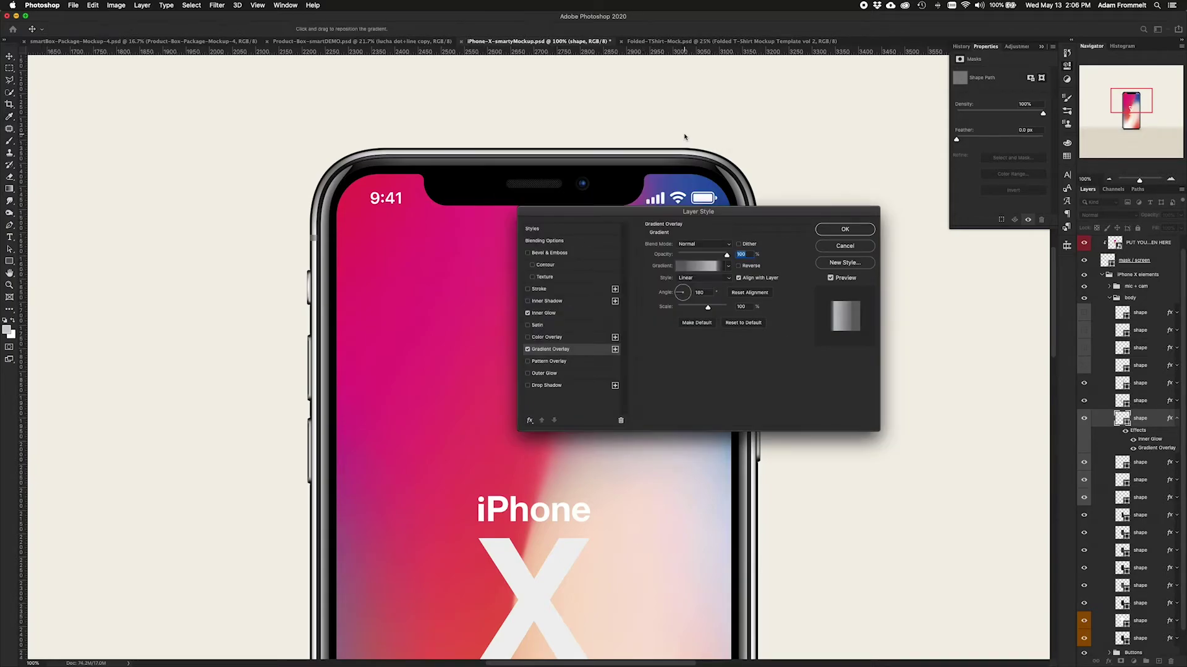
left_click(850, 246)
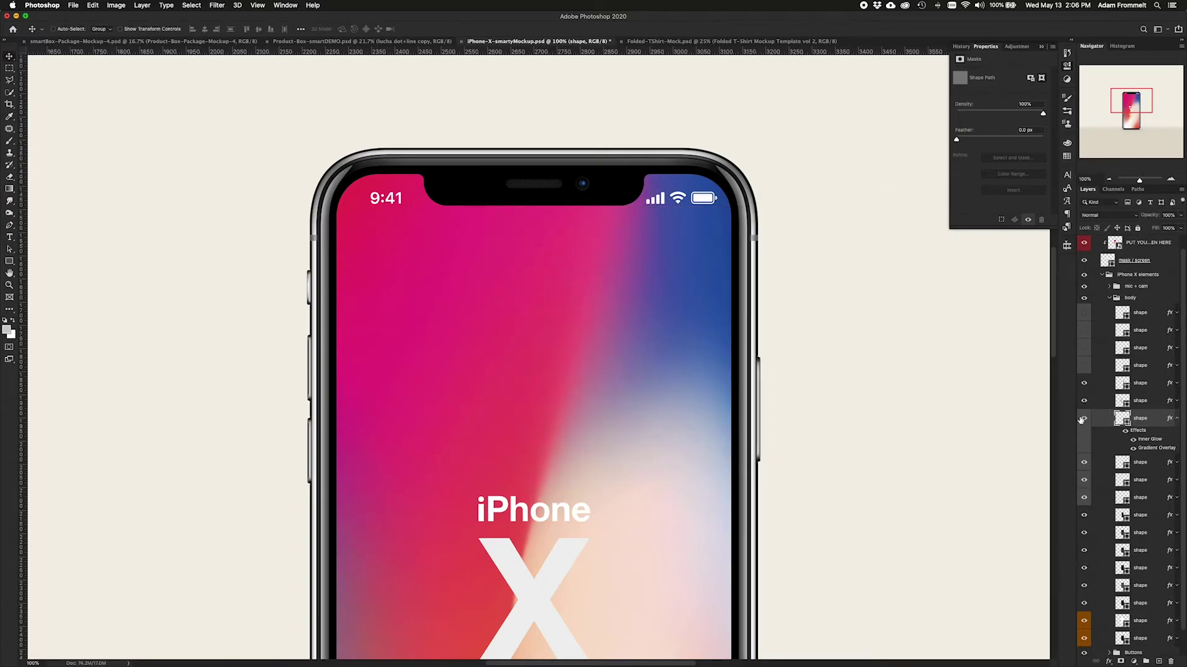
left_click(1177, 419)
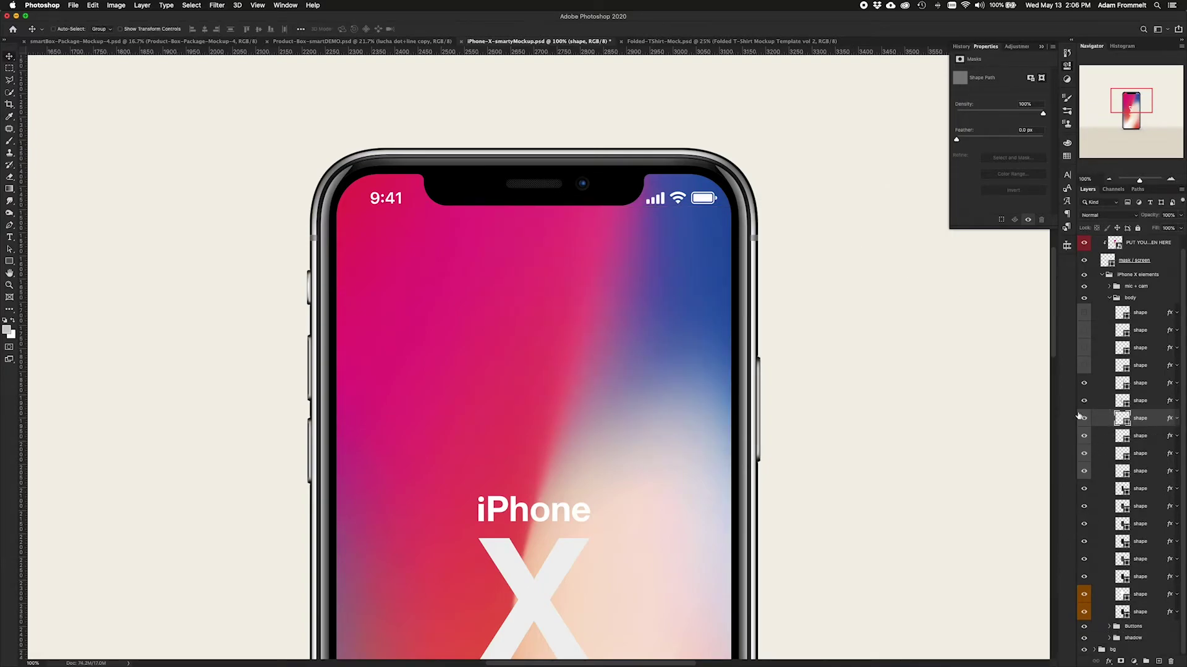
Hide four more body shape layers and identify the lower frame shape layer
left_click_drag(1087, 421, 1081, 470)
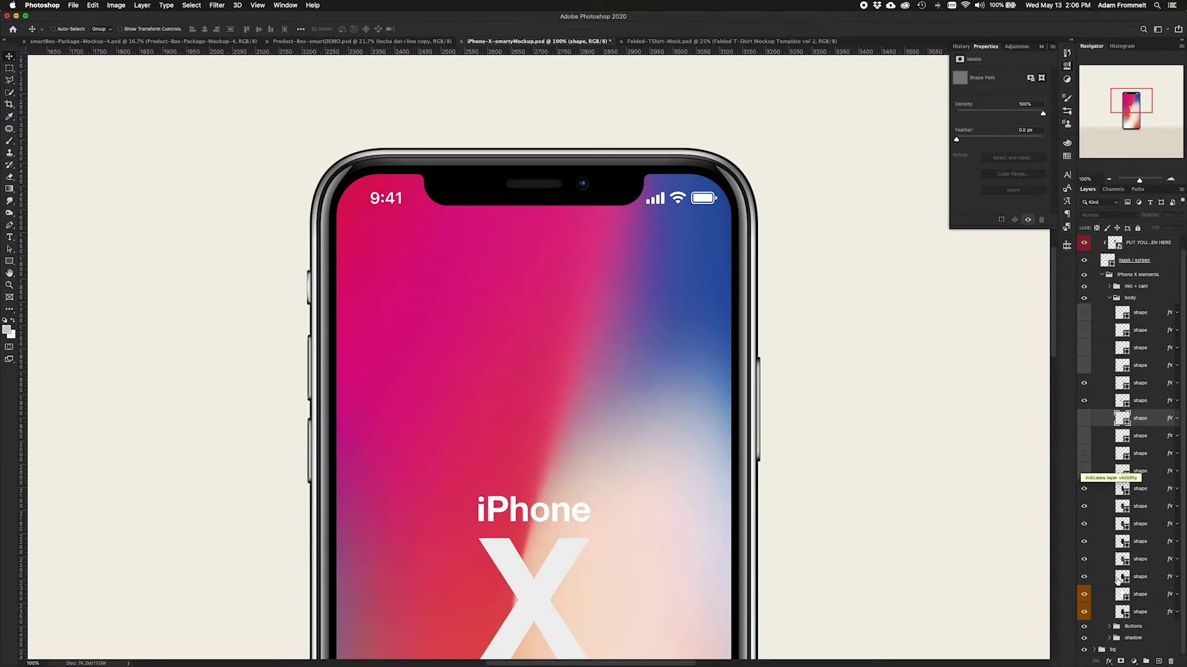
left_click(1153, 595)
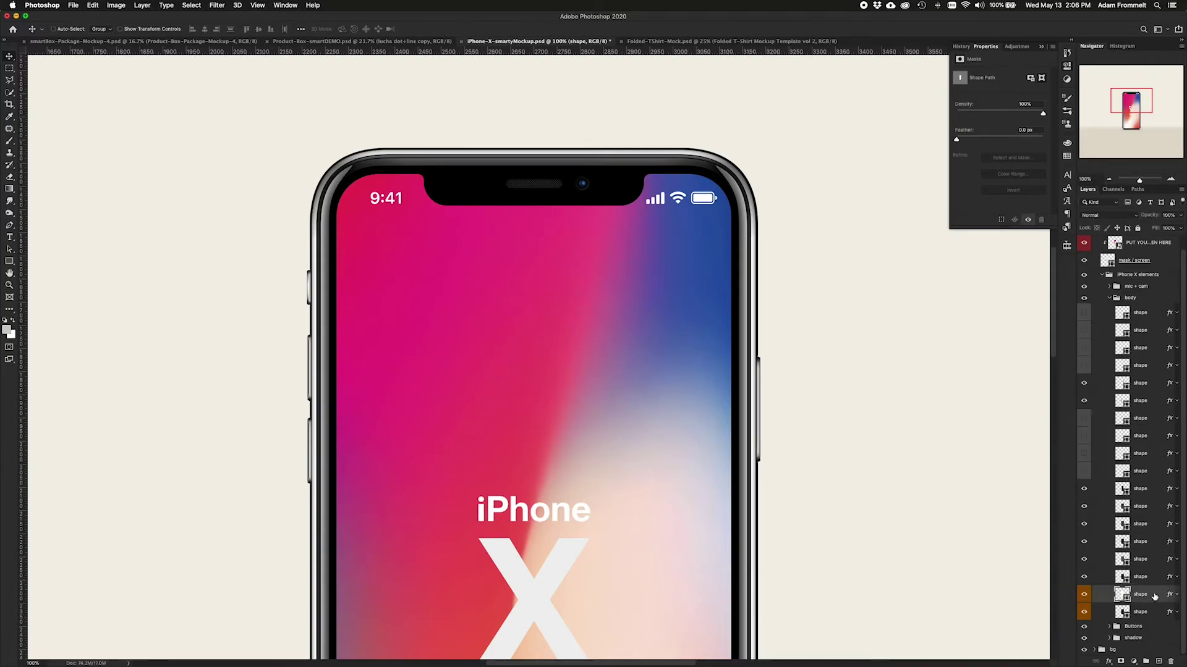
left_click(1084, 596)
left_click(1085, 595)
Fill the lower frame shape with bright yellow-green dcfd00
double_click(1123, 596)
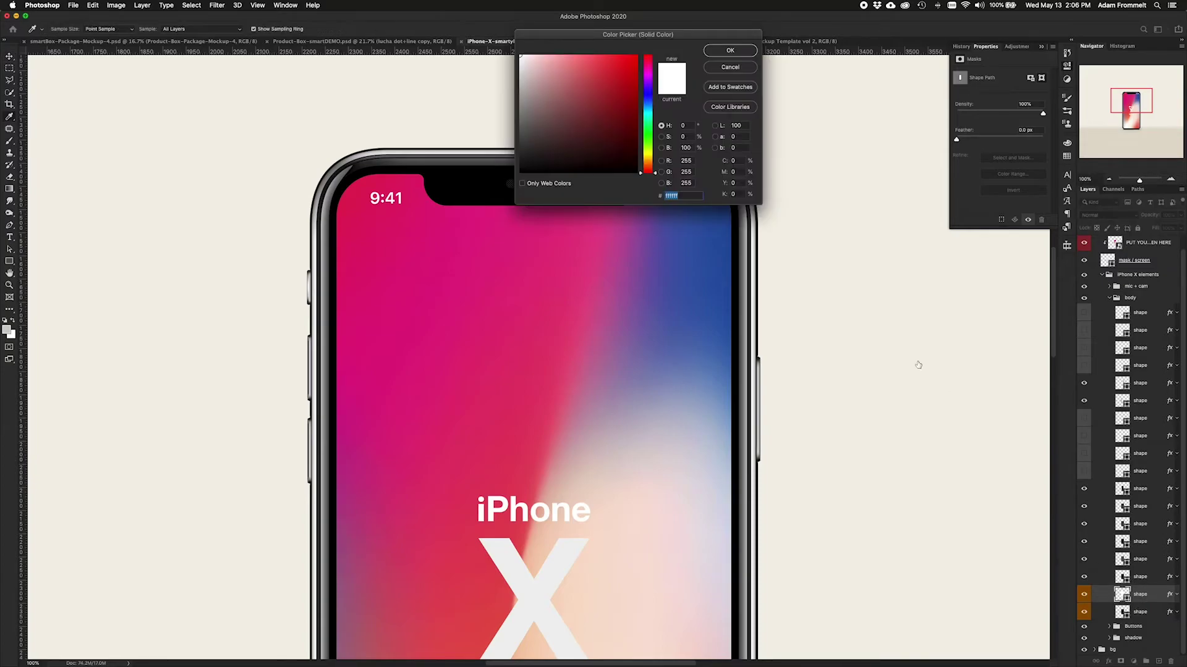
left_click_drag(649, 163, 650, 153)
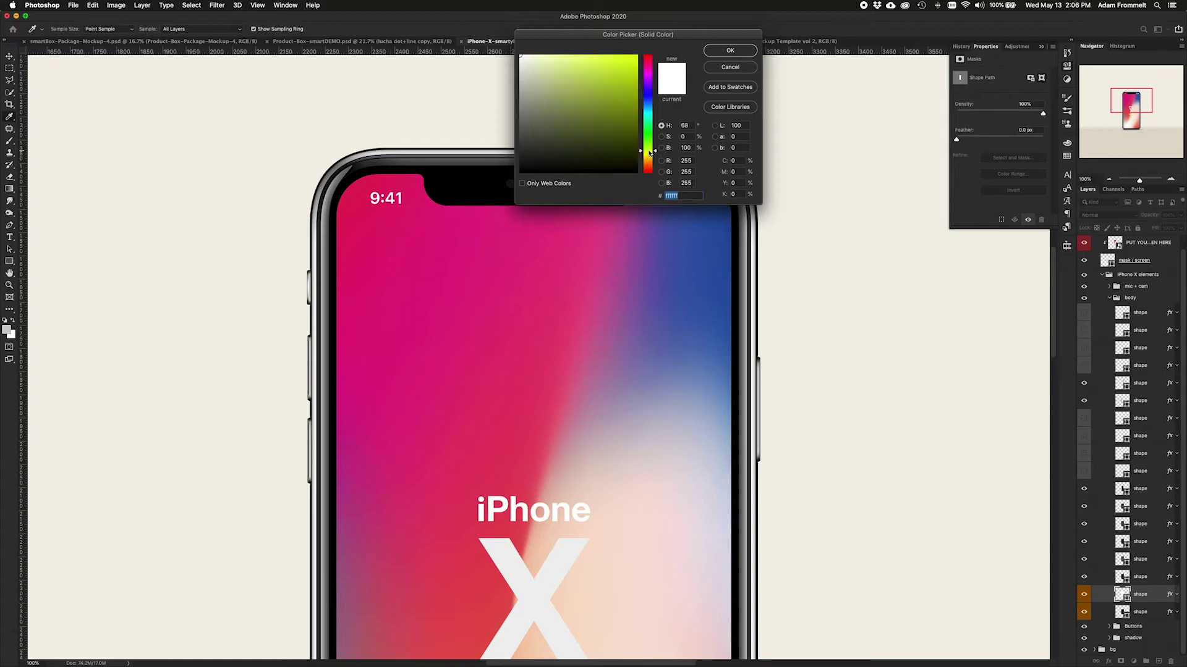
left_click(636, 56)
left_click(724, 50)
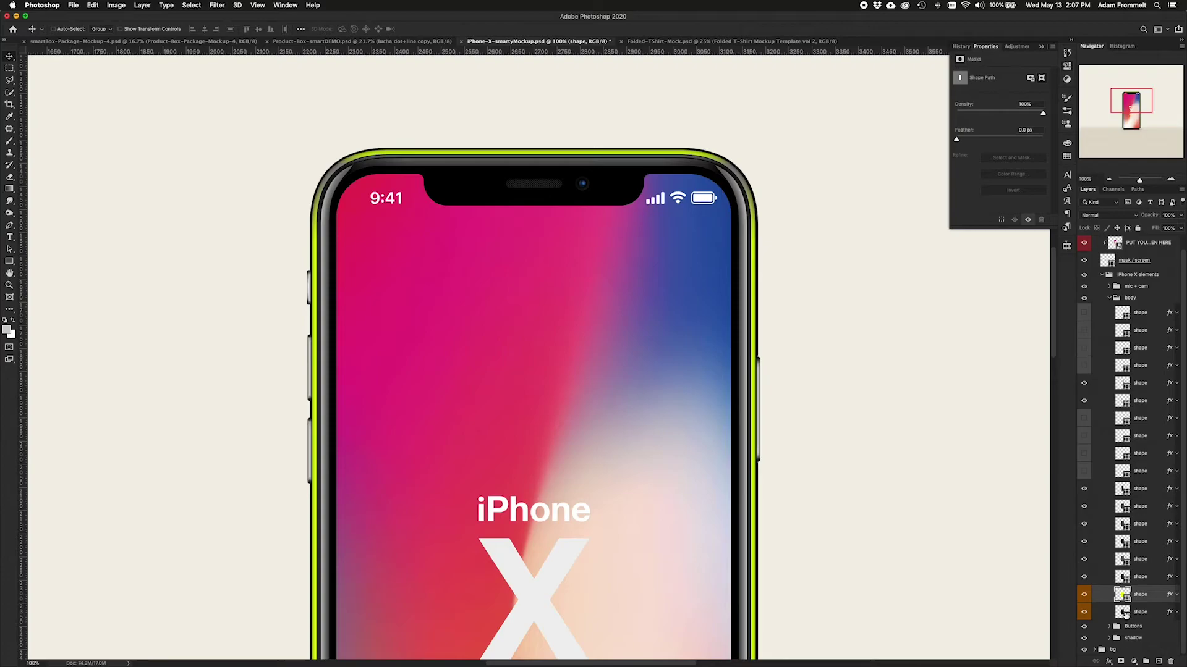
left_click(1082, 613)
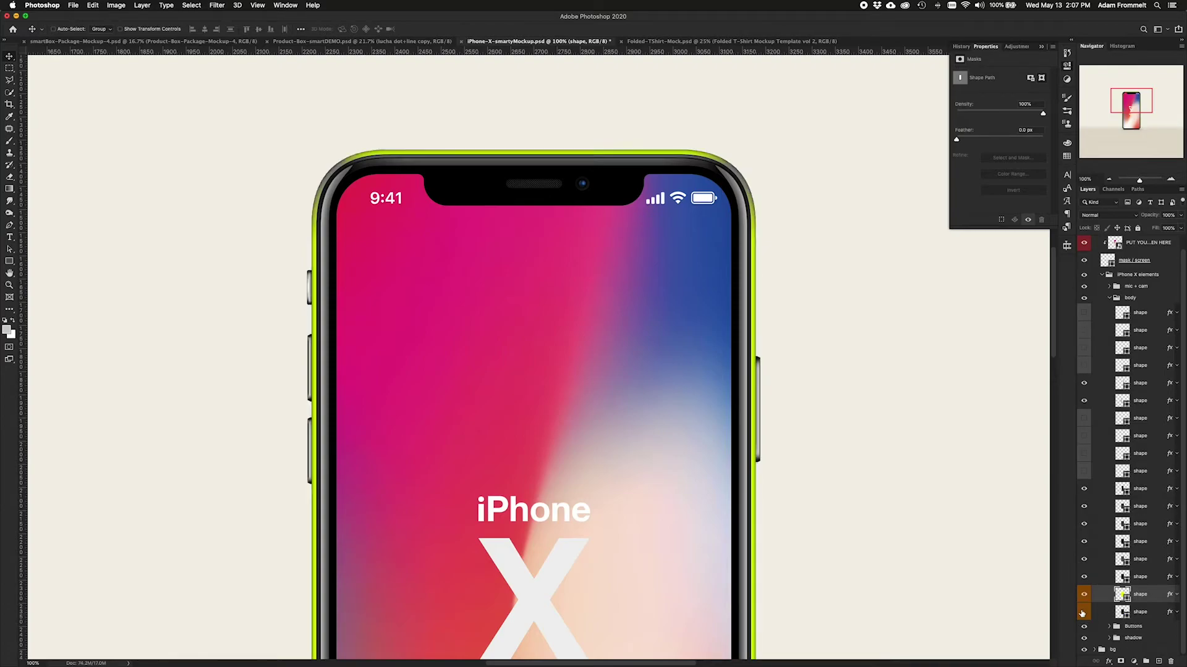
Recolour the bottom frame shape layer to bright yellow-green d2ee14
left_click(1082, 614)
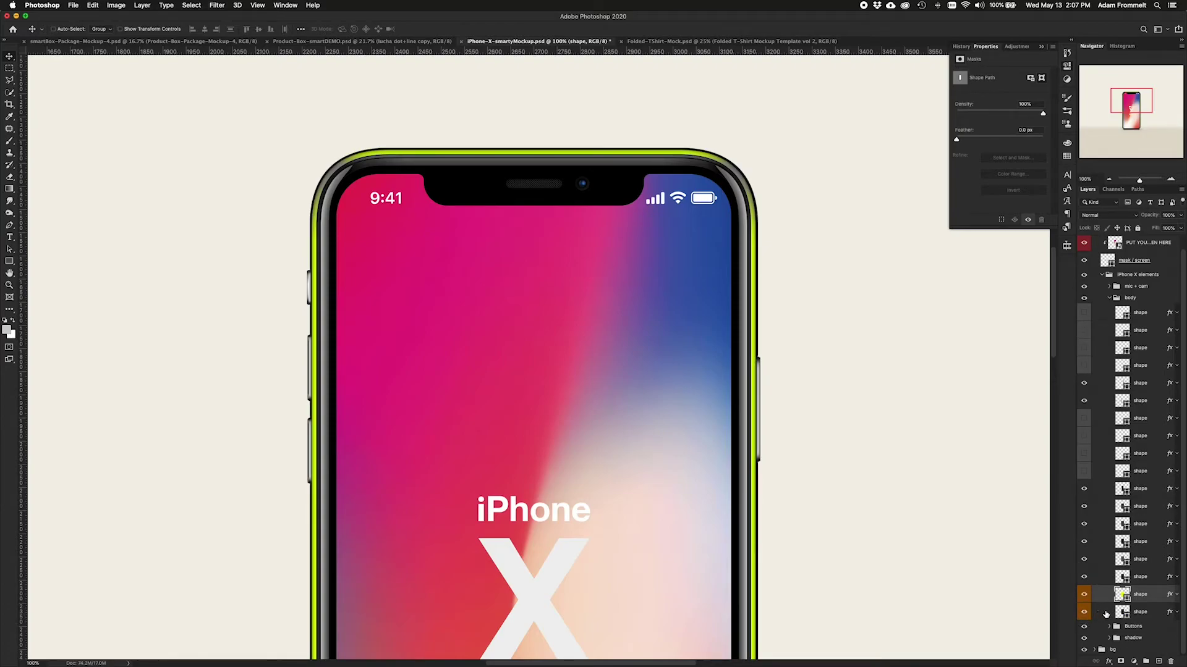
left_click(1120, 613)
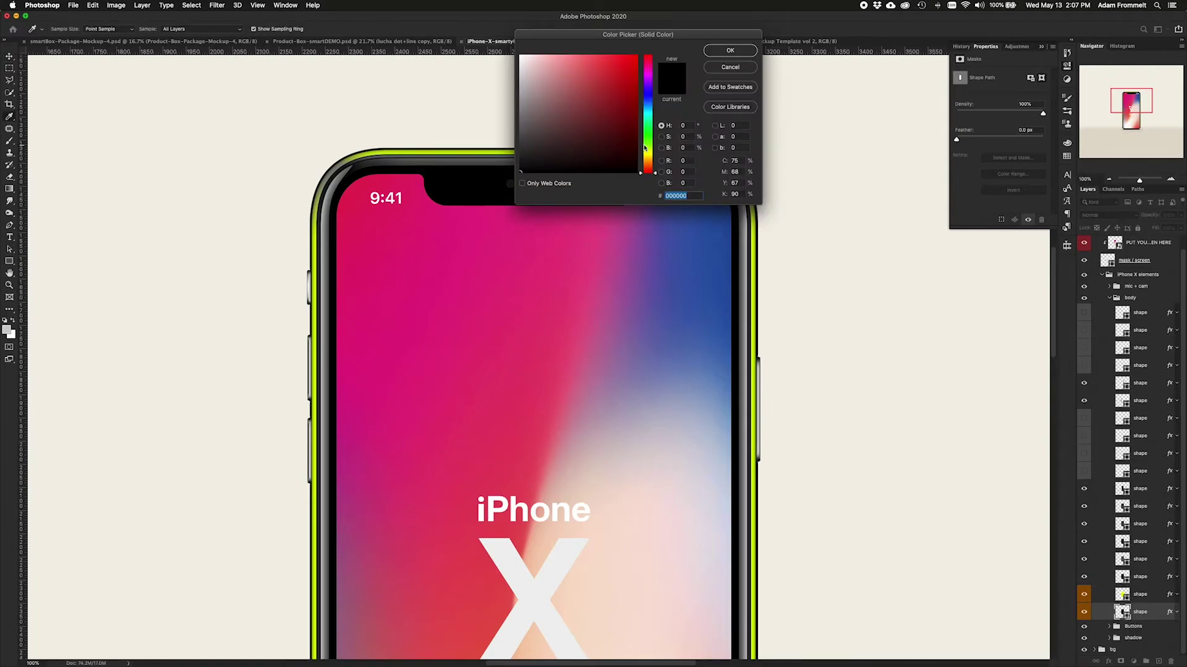
left_click(648, 152)
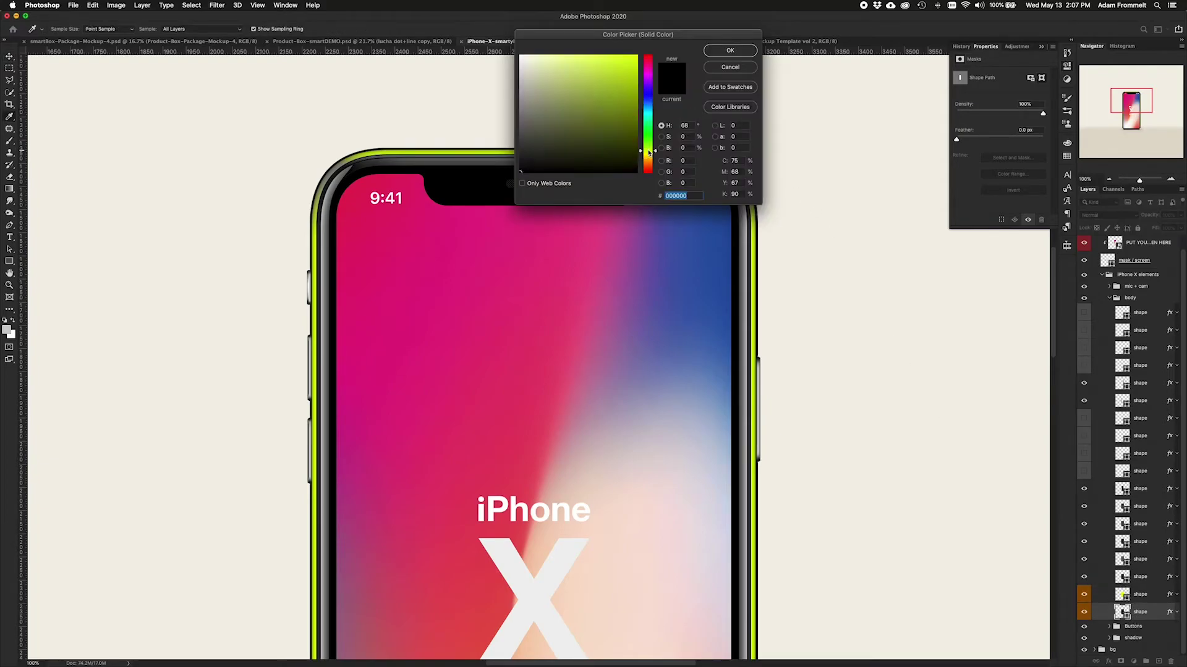
left_click(629, 63)
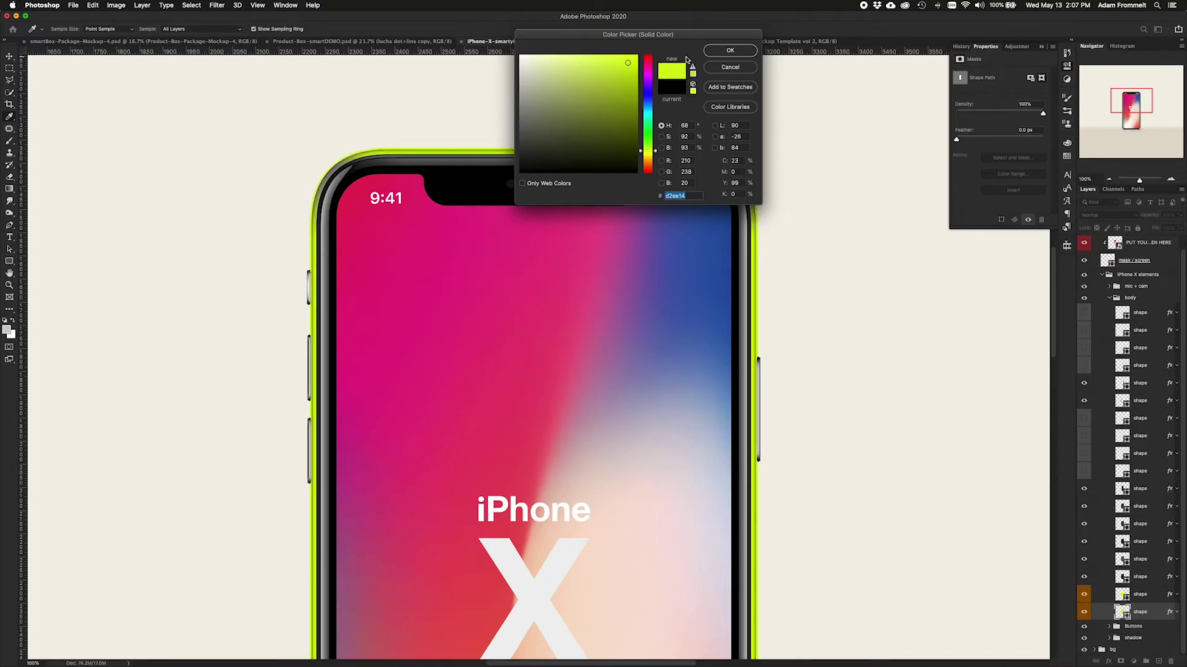
left_click(729, 51)
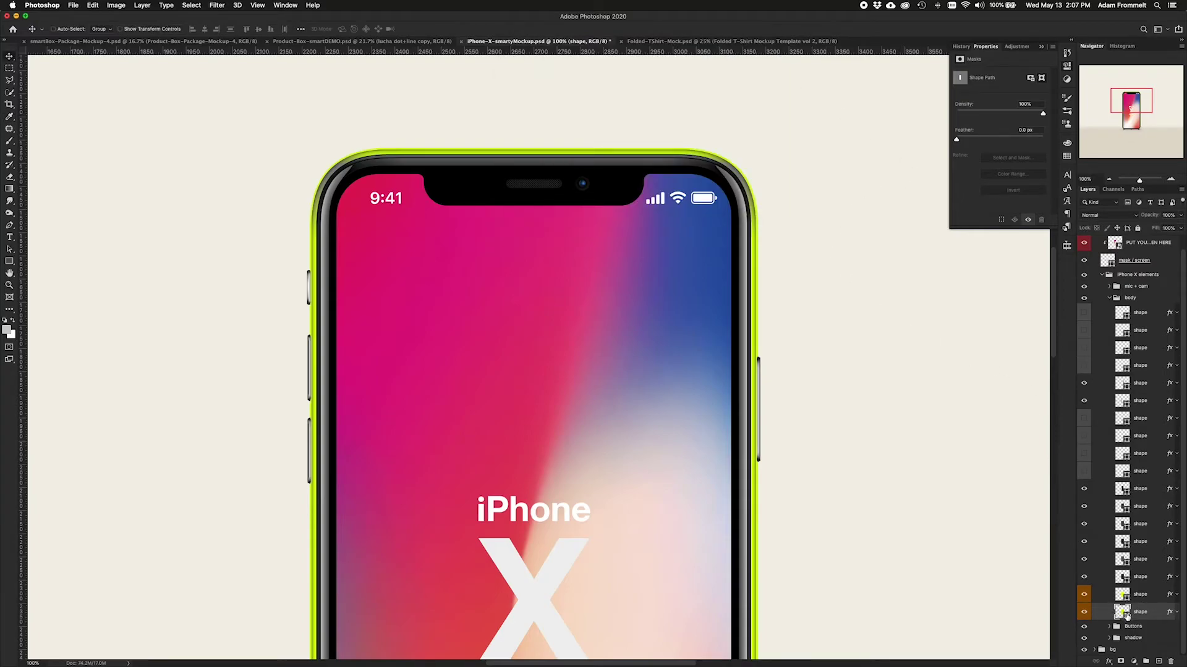
Compare the frame's Inner Shadow, Inner Glow and Gradient Overlay effects, then view the whole mockup
left_click(1159, 596)
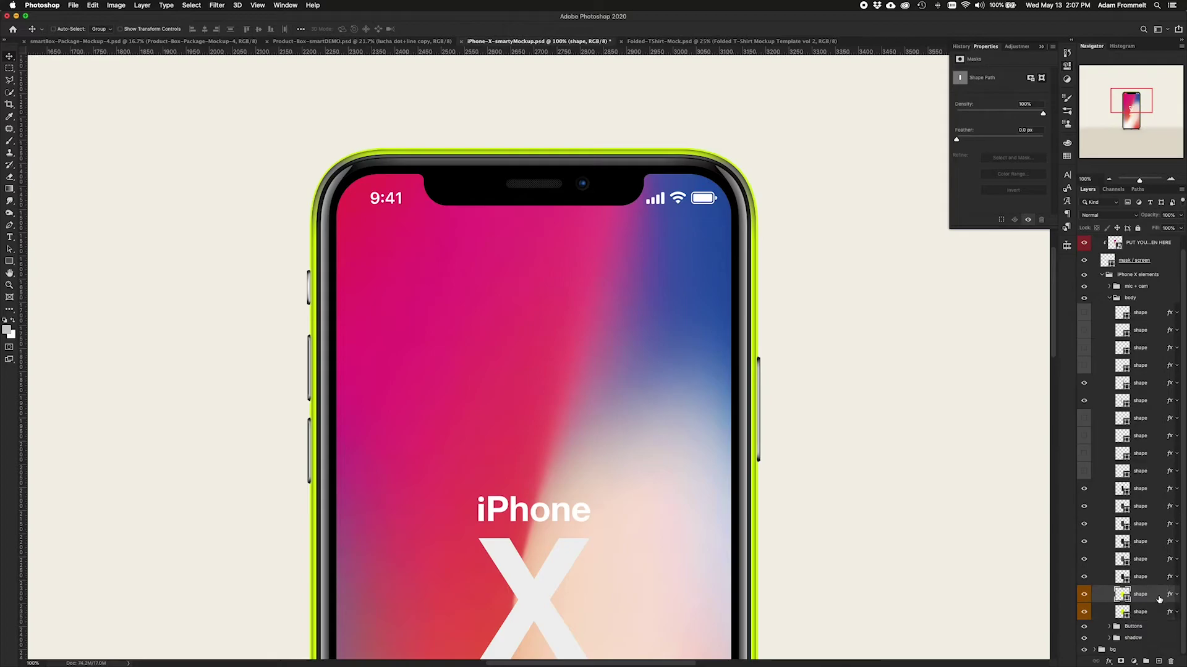
left_click(1176, 595)
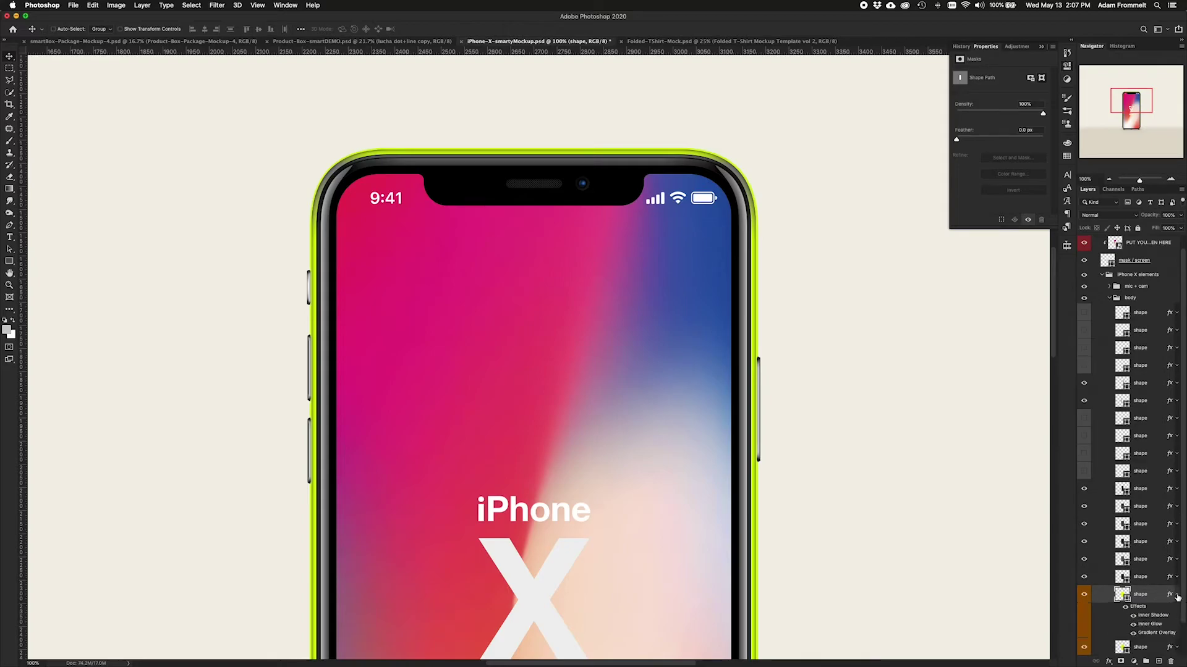
left_click(1134, 617)
left_click(1134, 616)
left_click(1134, 616)
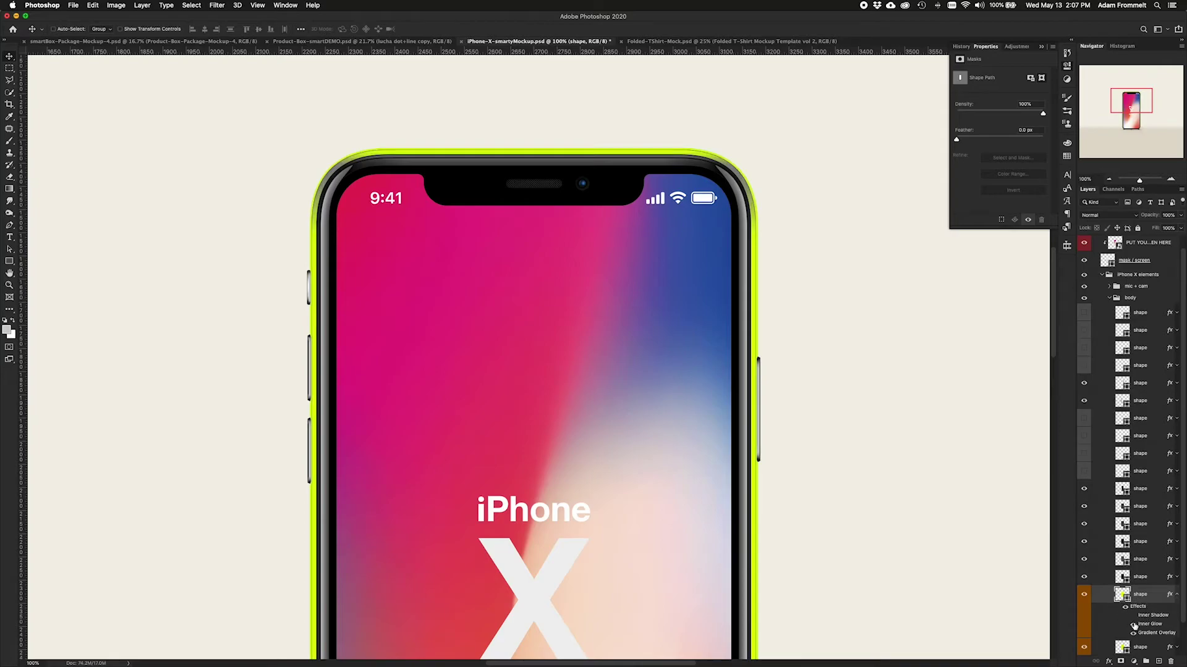
left_click(1132, 626)
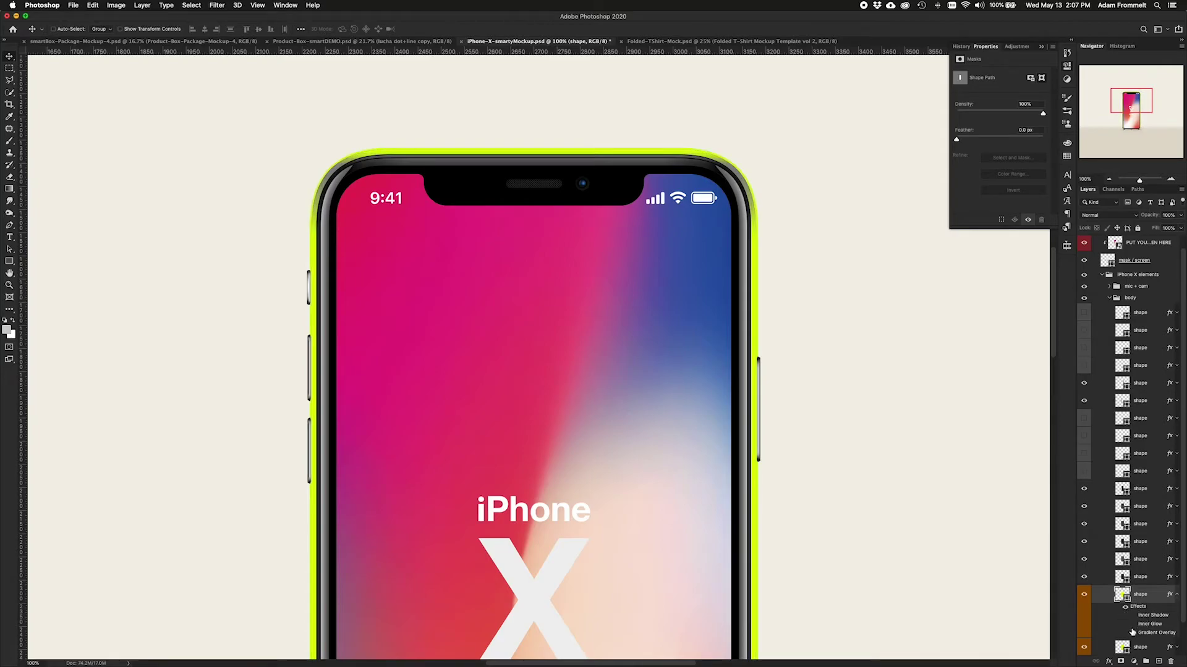
left_click(1134, 635)
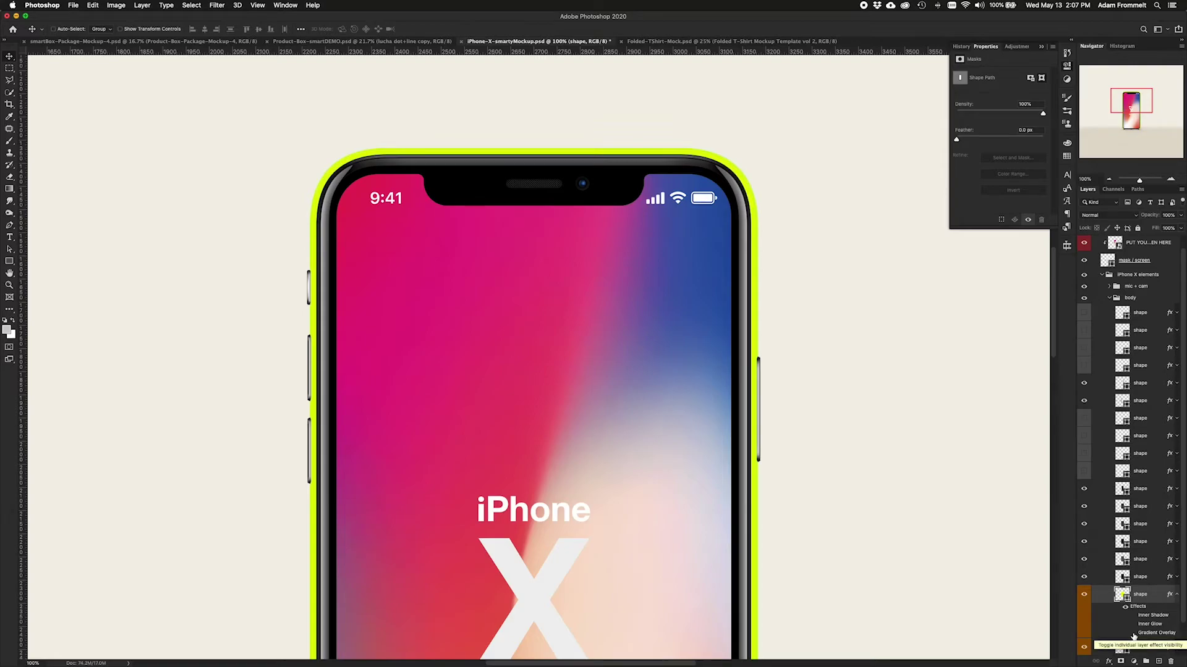
left_click(1133, 634)
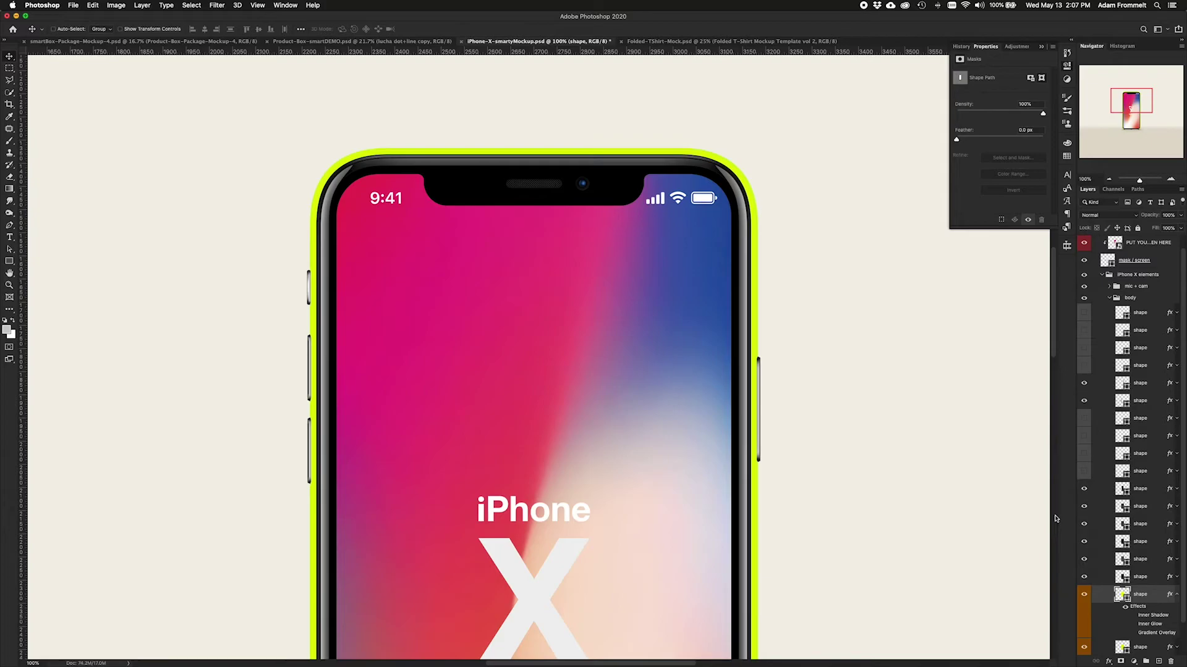
left_click(1133, 615)
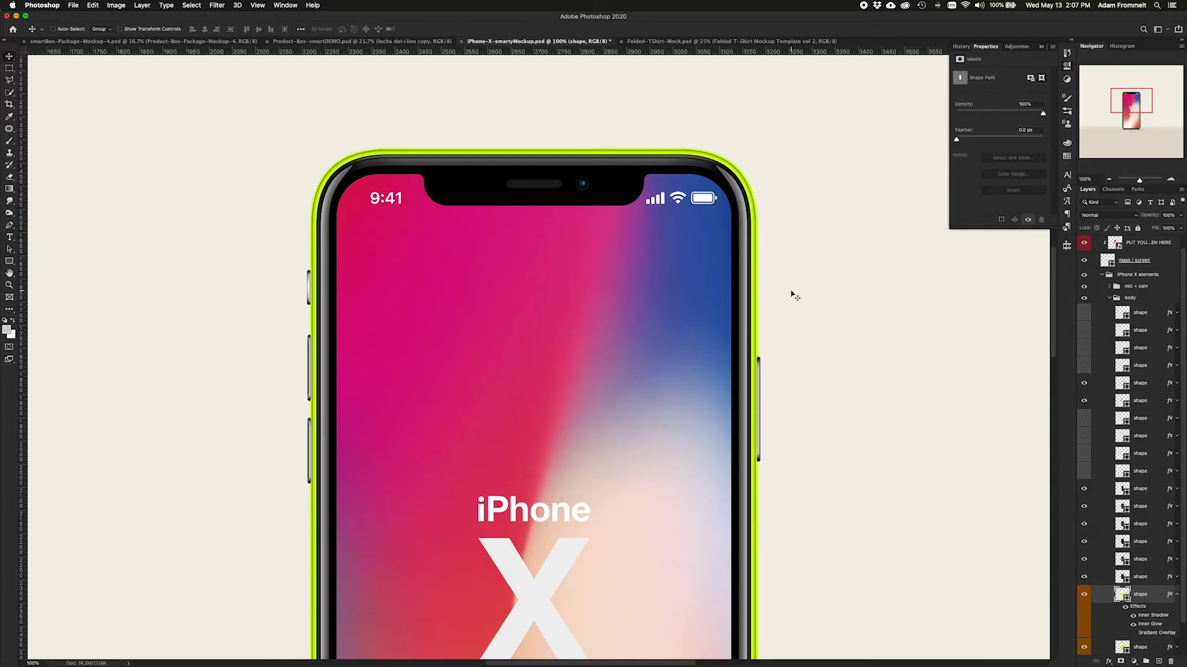
key("super+0")
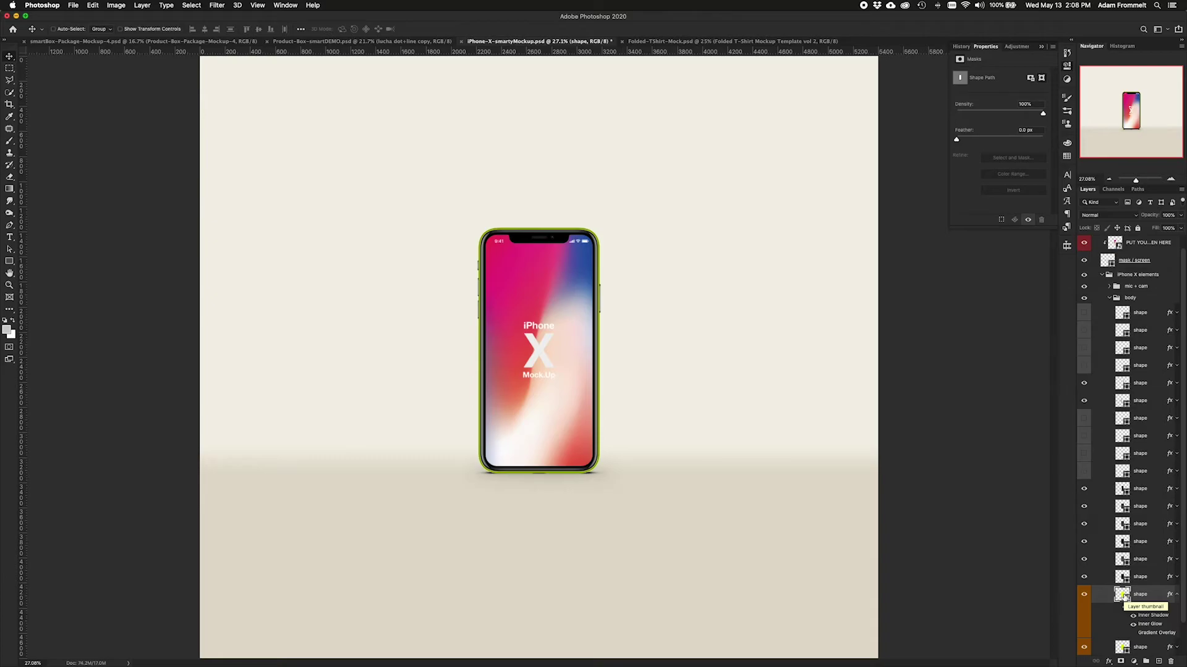
Shift the upper frame shape's fill from yellow-green to a warm yellow
double_click(1122, 595)
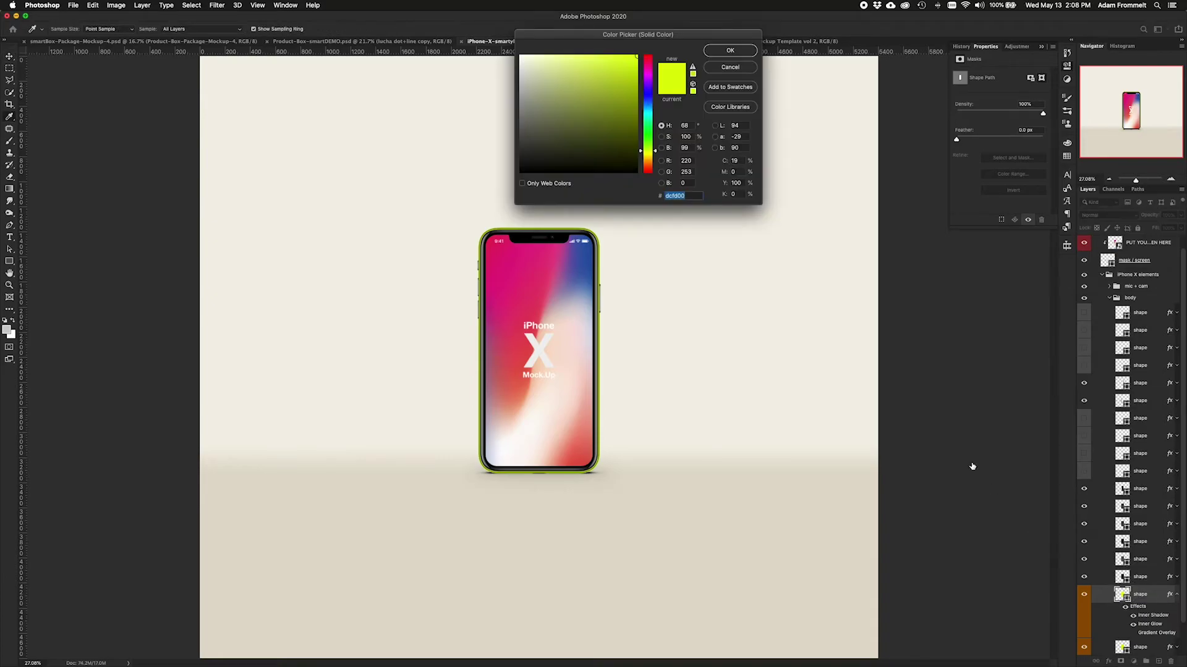
left_click_drag(656, 157, 655, 160)
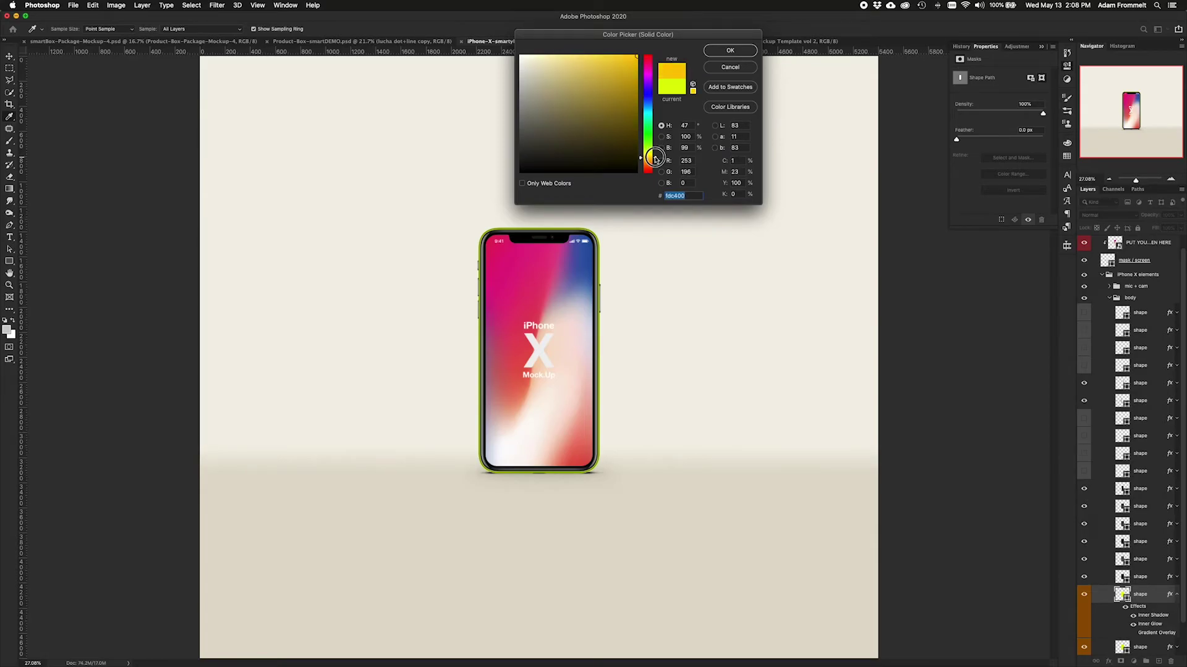
left_click_drag(656, 160, 656, 157)
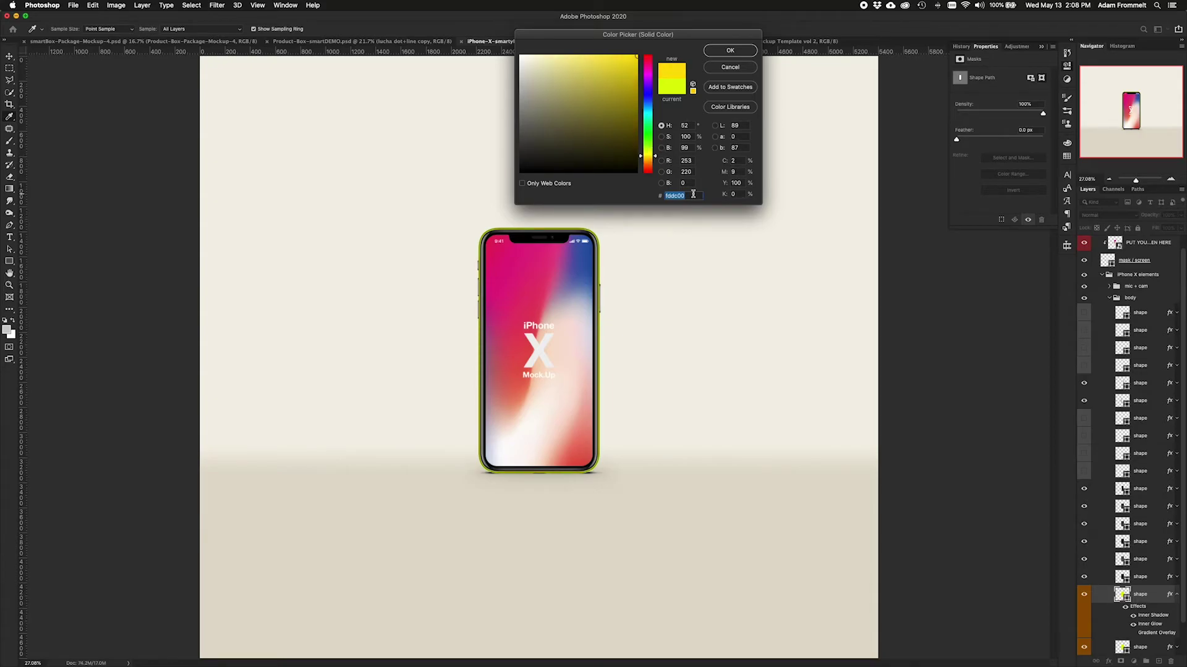
left_click(731, 50)
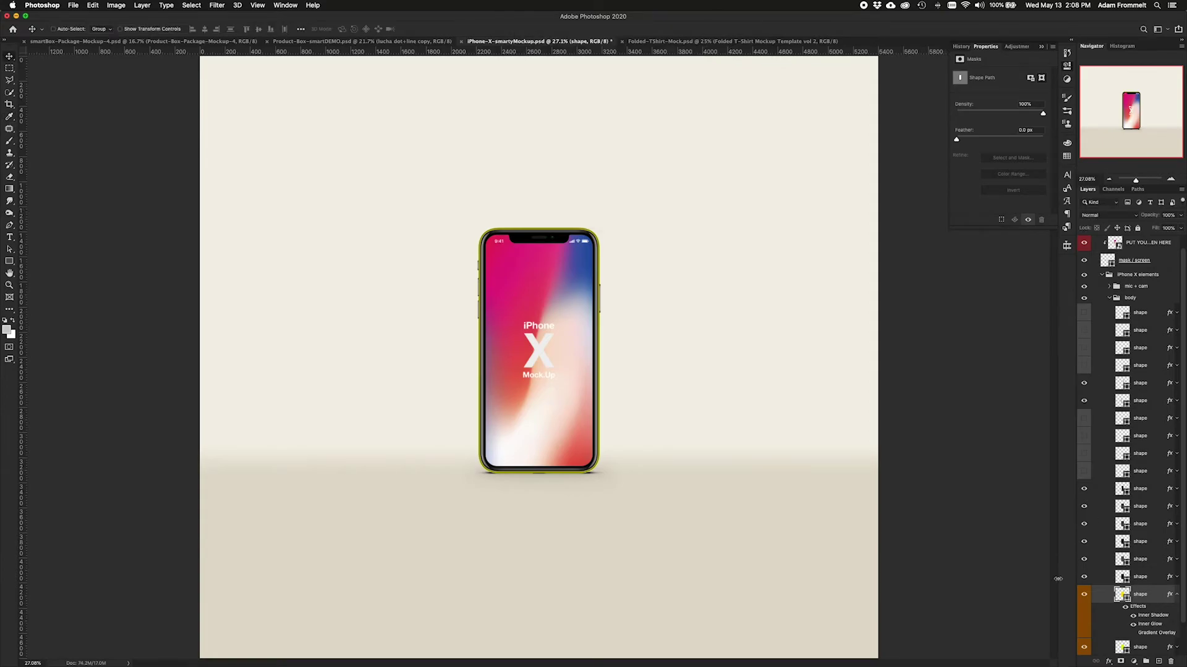
Set the bottom frame shape's fill to fddc00 and collapse the body group
double_click(1123, 646)
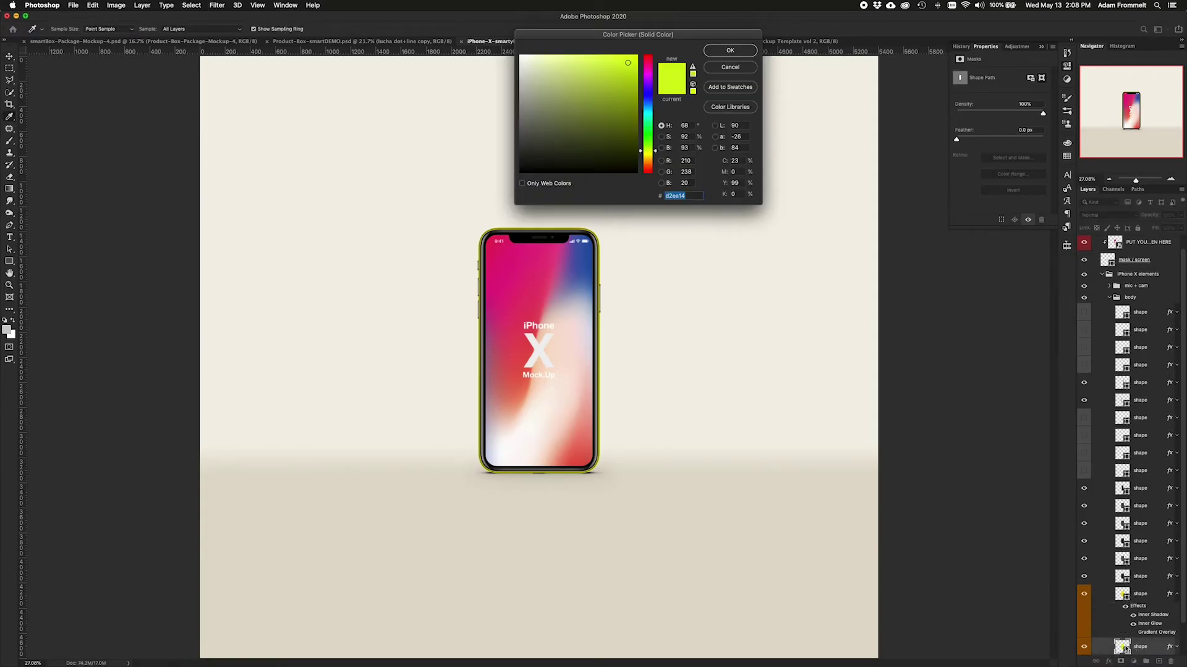
type("fddc00")
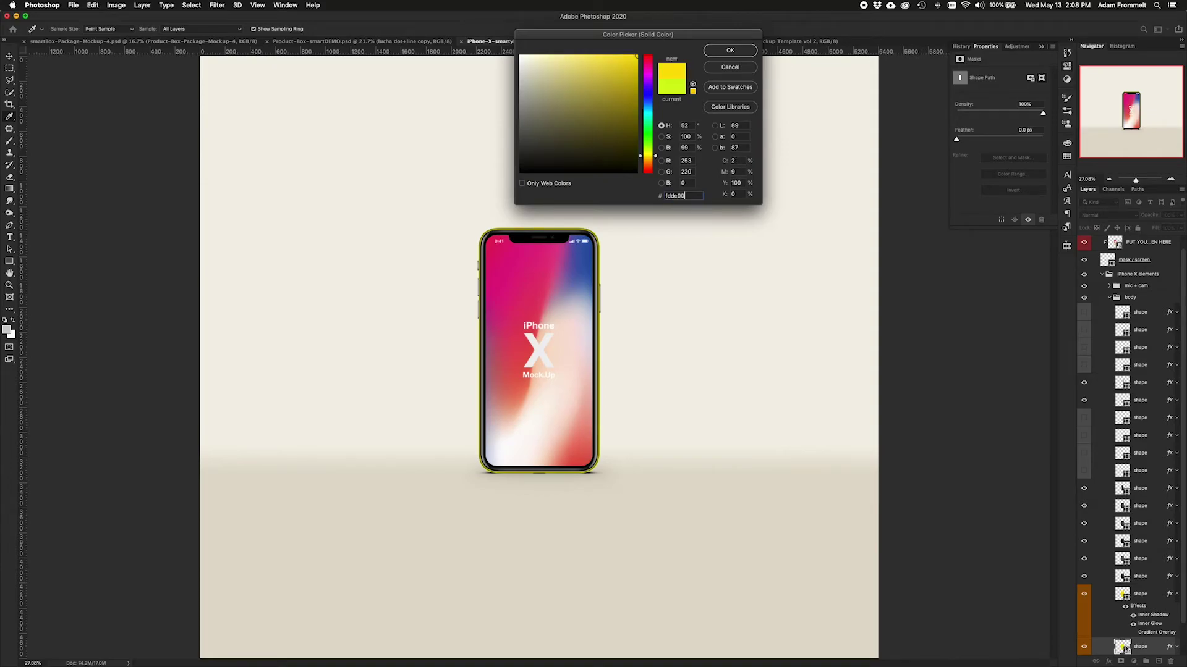
key("Return")
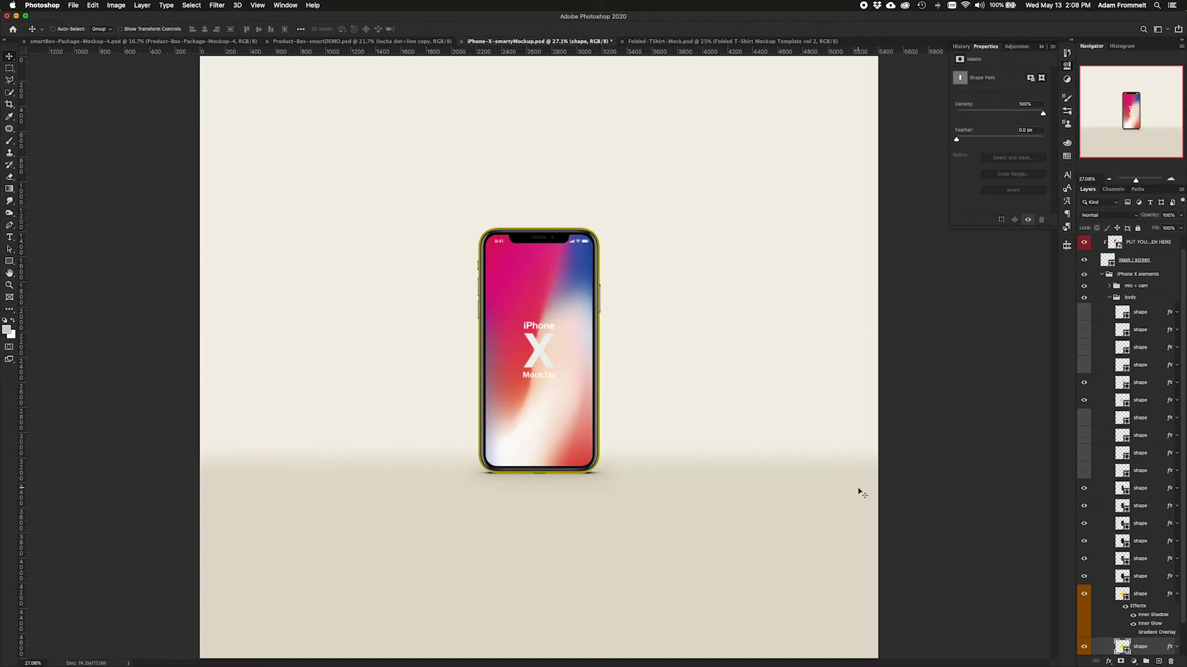
key("super+plus")
key("super+plus")
key("super+plus")
key("super+minus")
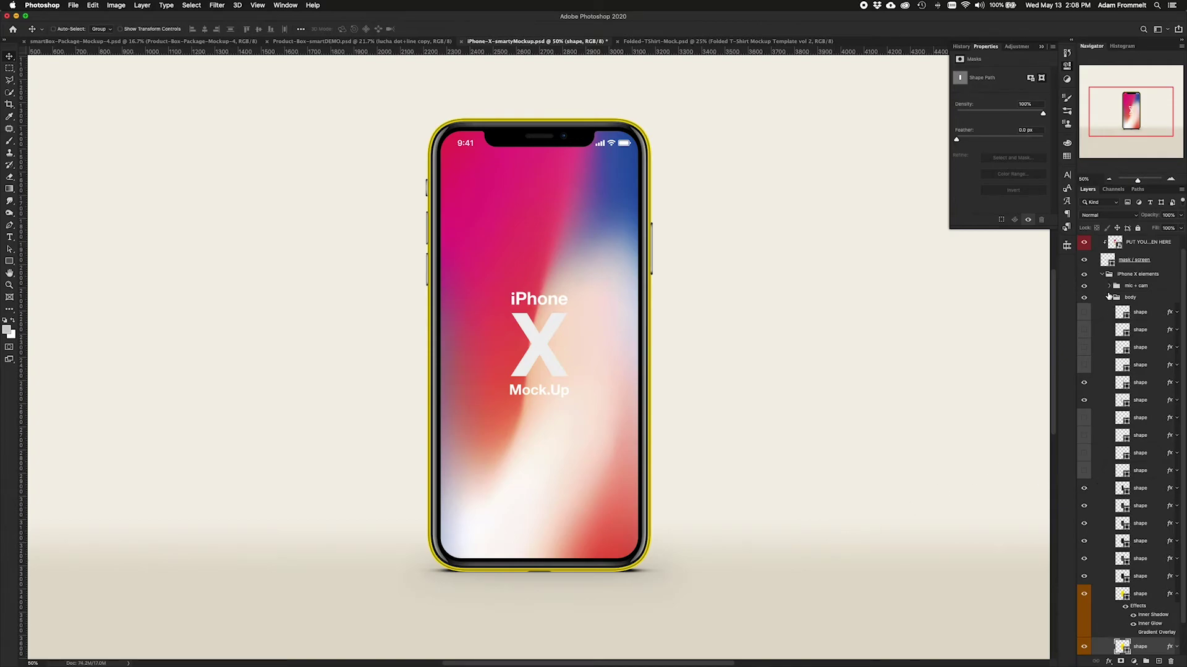
left_click(1109, 298)
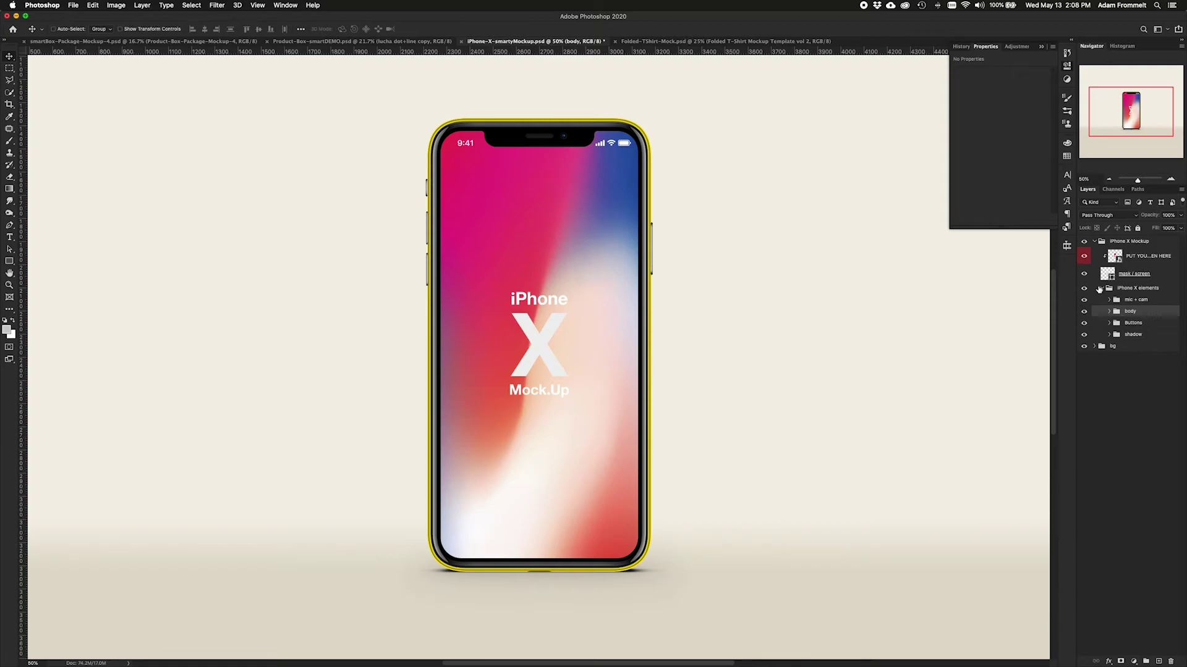
Open the screen smart object and hide its BG, Mock.Up, X, iPhone and shape layers
left_click(1104, 289)
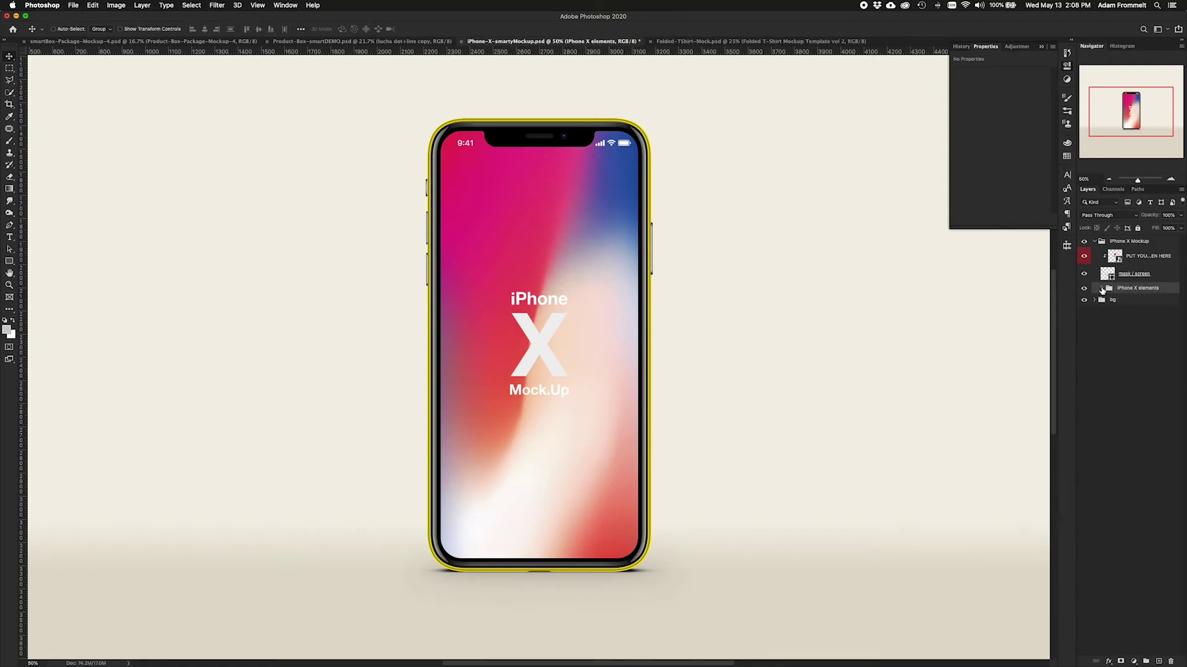
double_click(1118, 259)
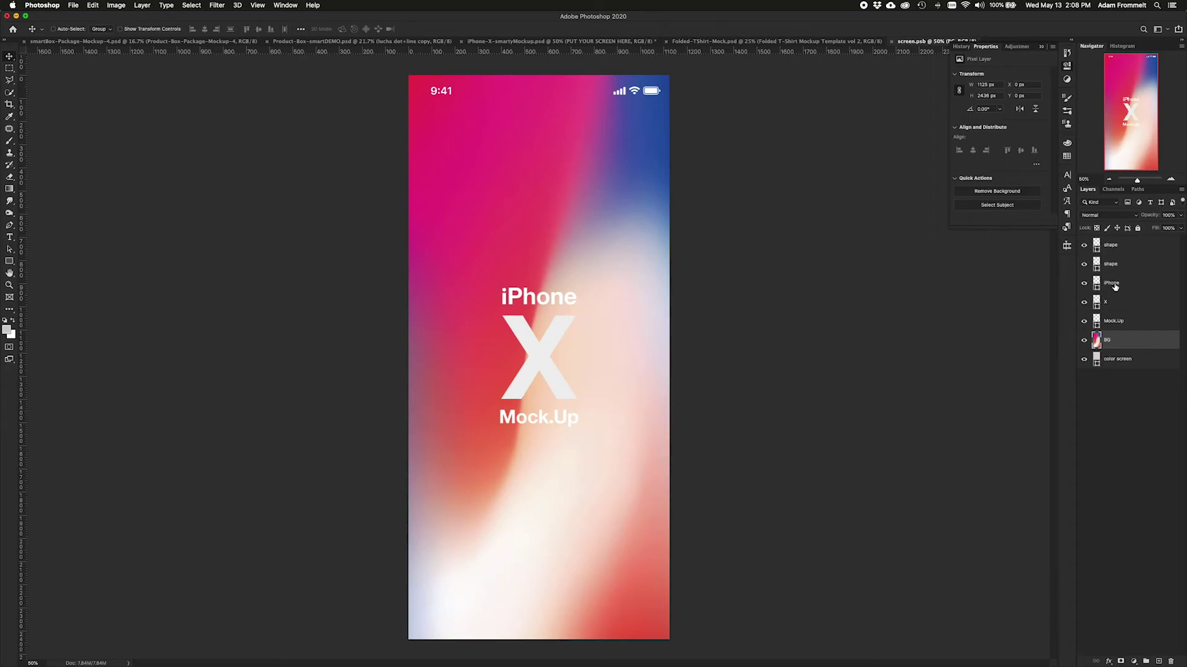
left_click_drag(1084, 340, 1083, 245)
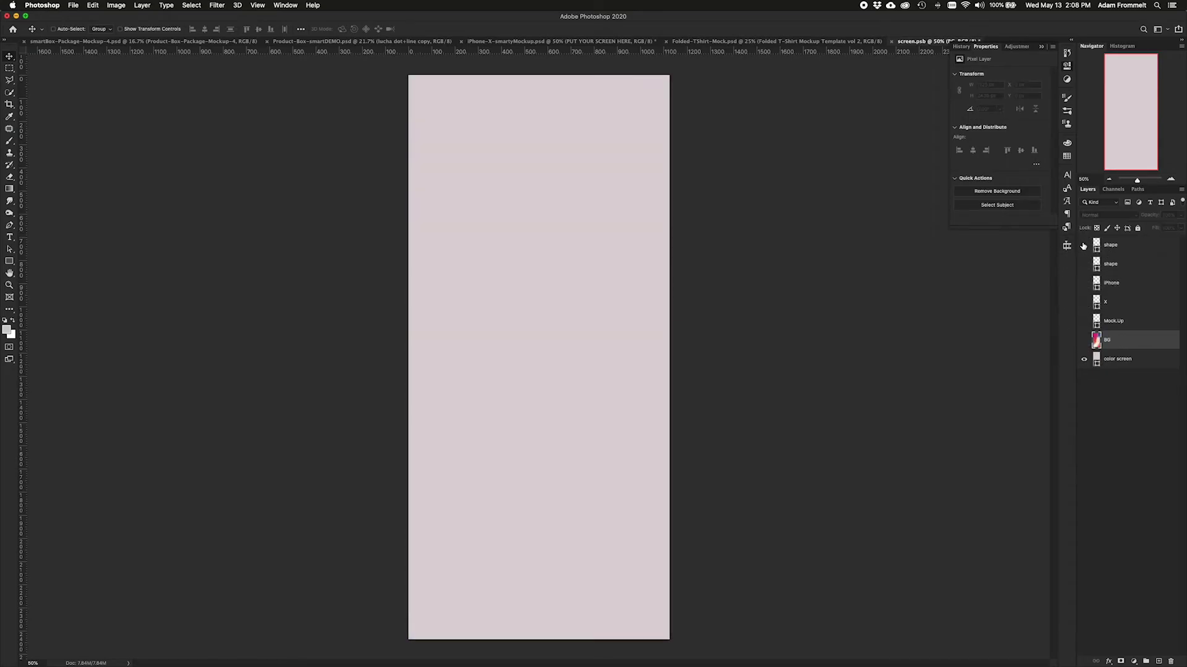
Try fddc00, pale yellow and khaki shades for the color screen fill, settling on pale cream
left_click(1098, 358)
double_click(1098, 358)
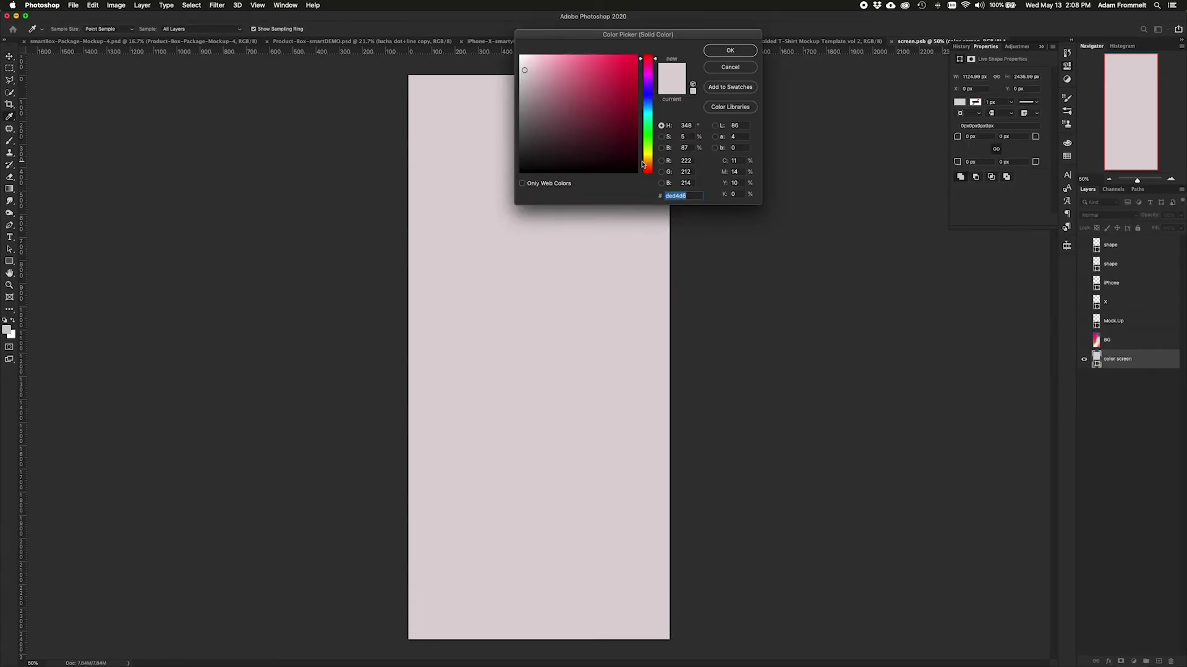
type("fddc00")
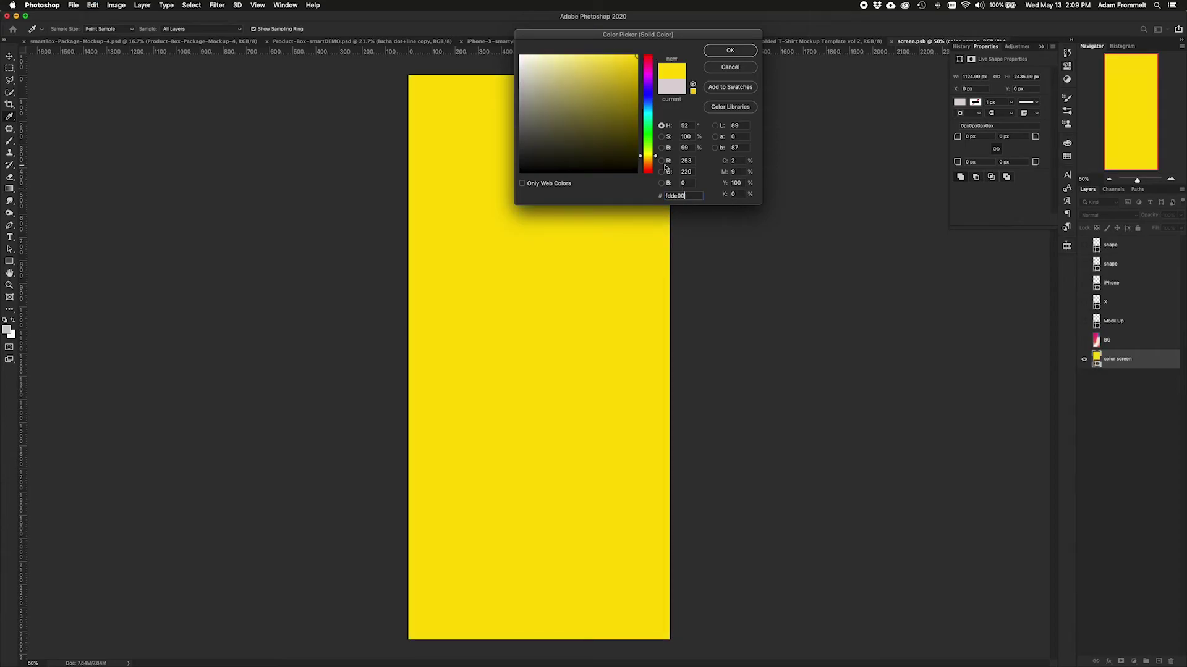
left_click(563, 64)
left_click(553, 60)
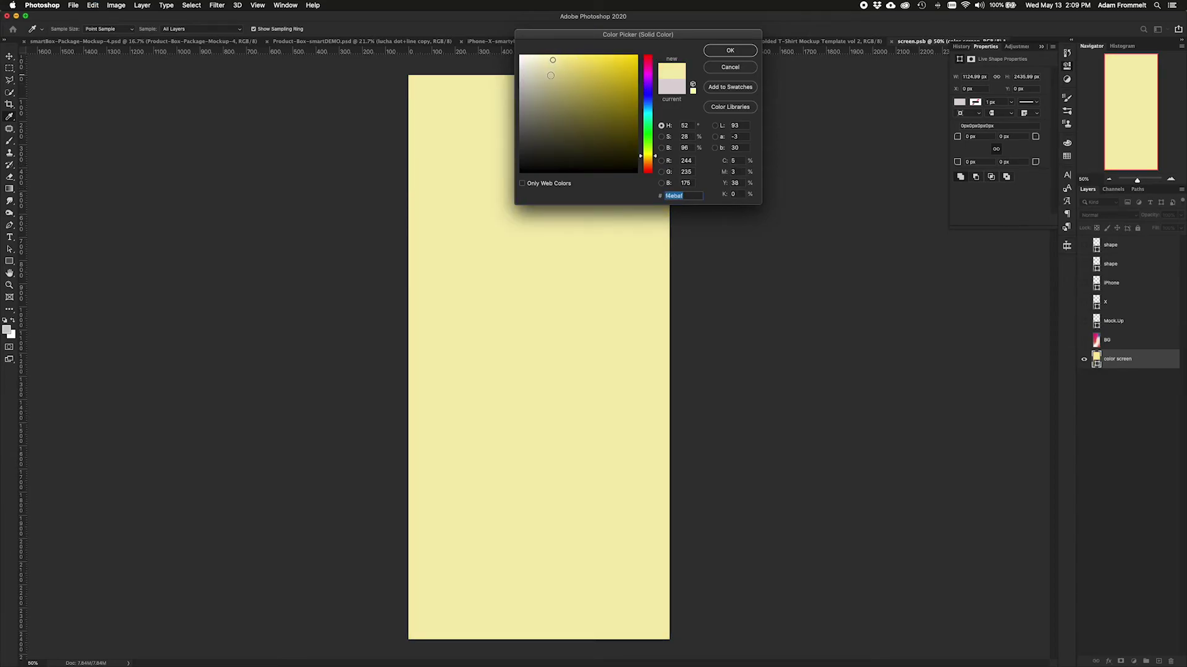
left_click(550, 76)
left_click(544, 66)
left_click(551, 61)
left_click(550, 76)
left_click(565, 84)
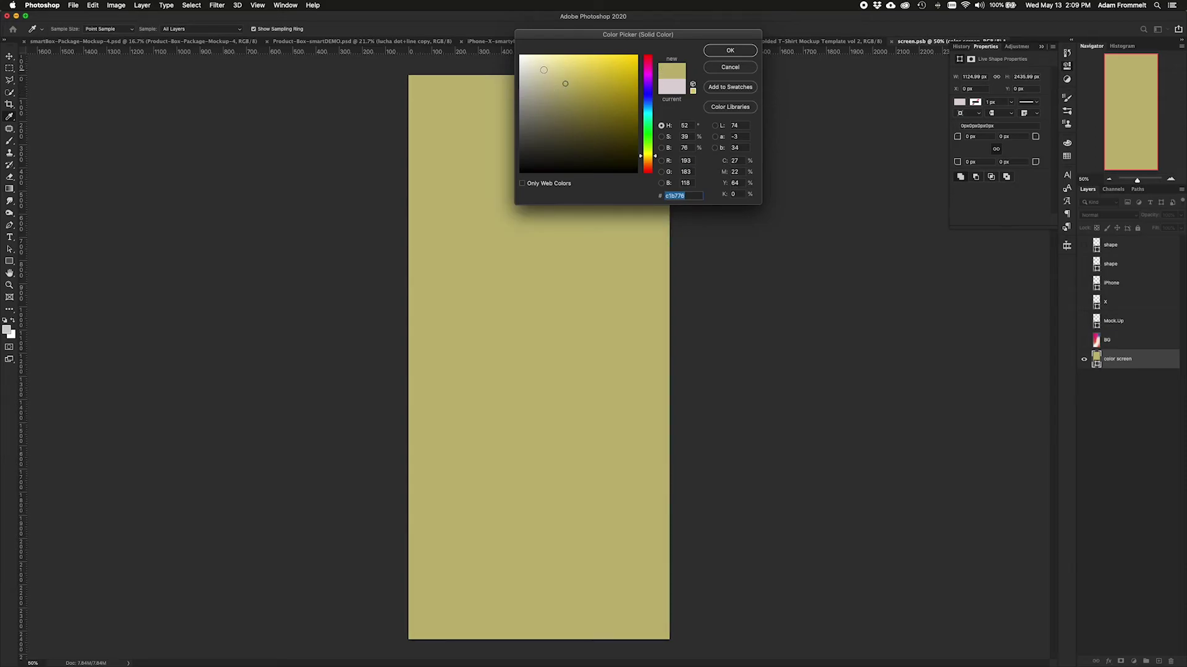
left_click(540, 69)
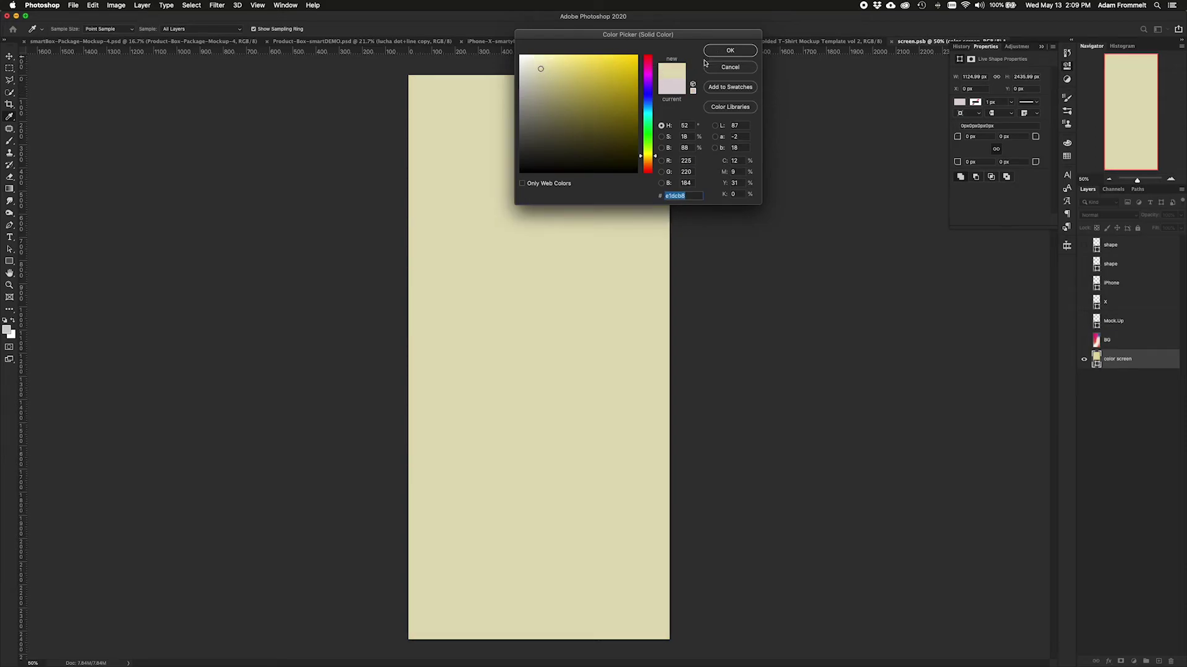
Change the screen fill to a muted teal (#97b1b6)
left_click_drag(656, 159, 656, 111)
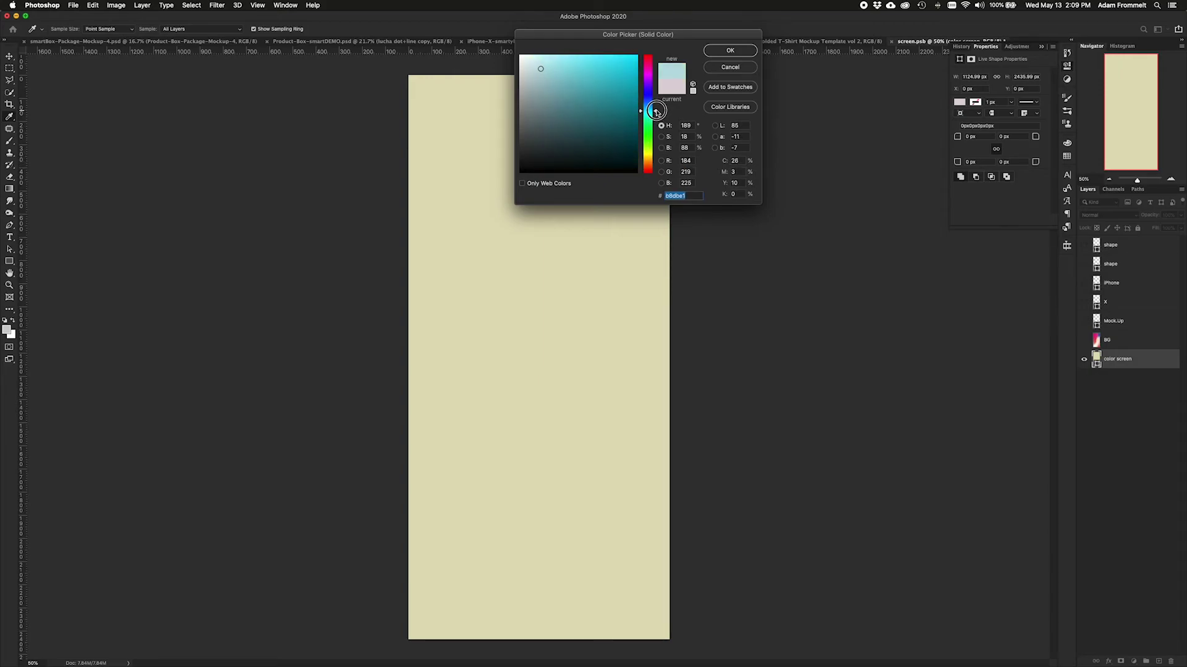
left_click(540, 88)
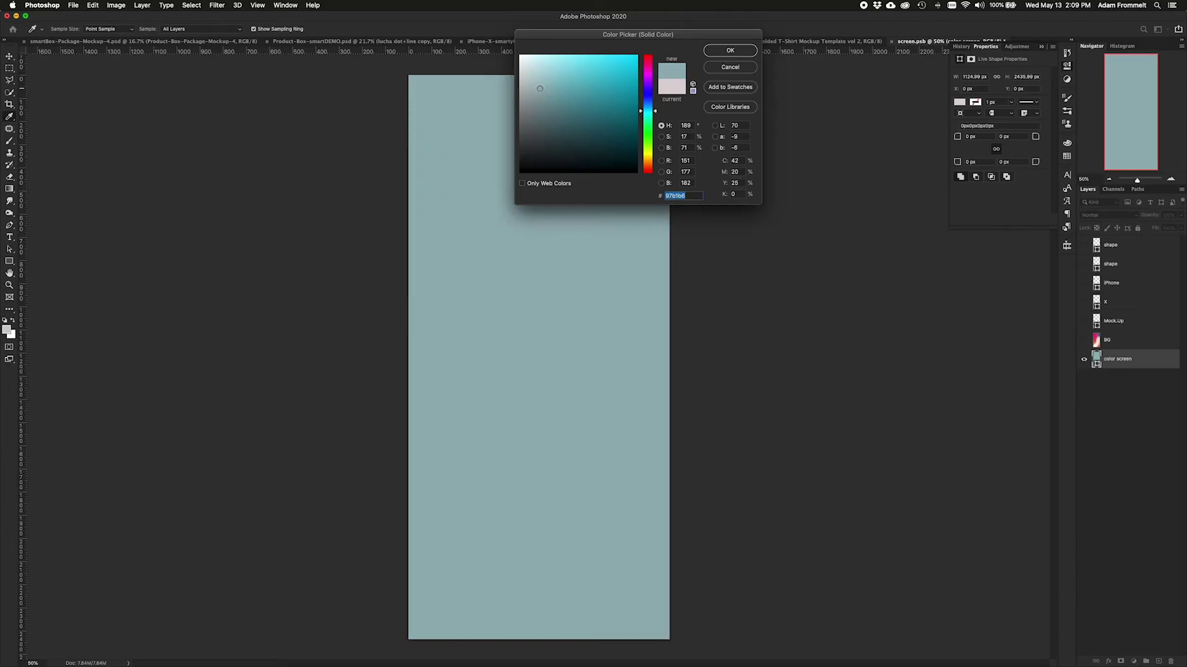
left_click(739, 53)
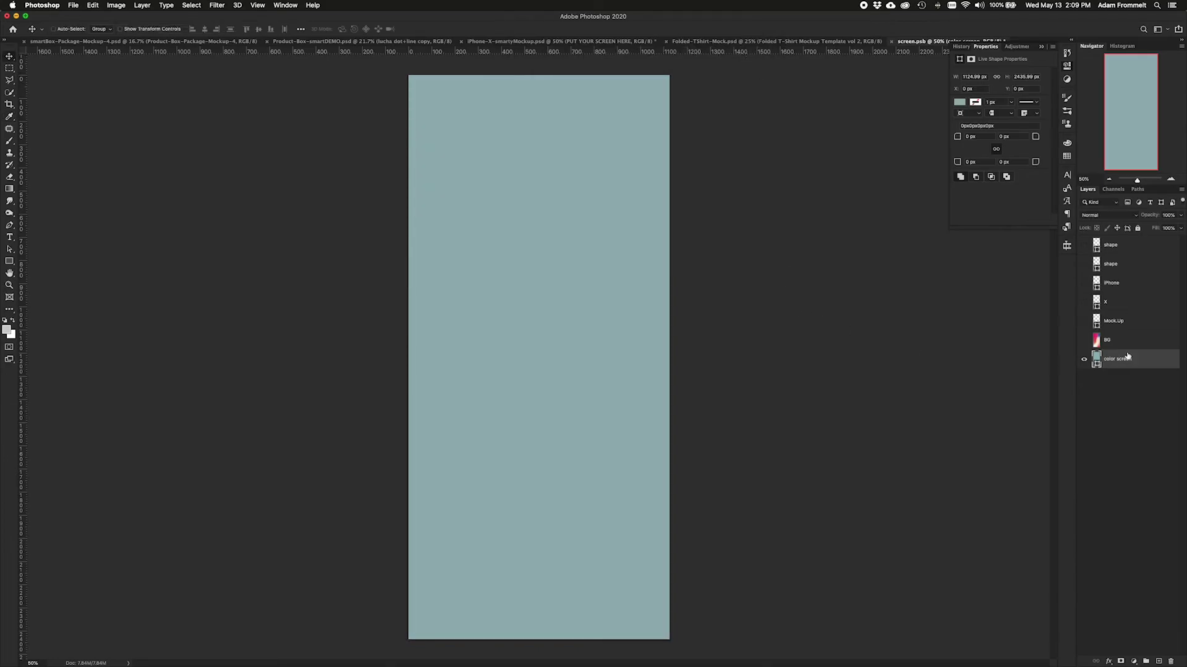
Preview BG, Mock.Up, x and iPhone layers but keep them hidden, and show the 9:41 status-bar layers
left_click(1083, 340)
left_click(1084, 341)
left_click(1084, 321)
left_click(1084, 321)
left_click(1084, 302)
left_click(1084, 302)
left_click(1083, 283)
left_click(1083, 283)
left_click(1084, 265)
left_click(1083, 244)
Delete the iPhone, x, Mock.Up and BG layers and start Place Embedded
left_click(1134, 287)
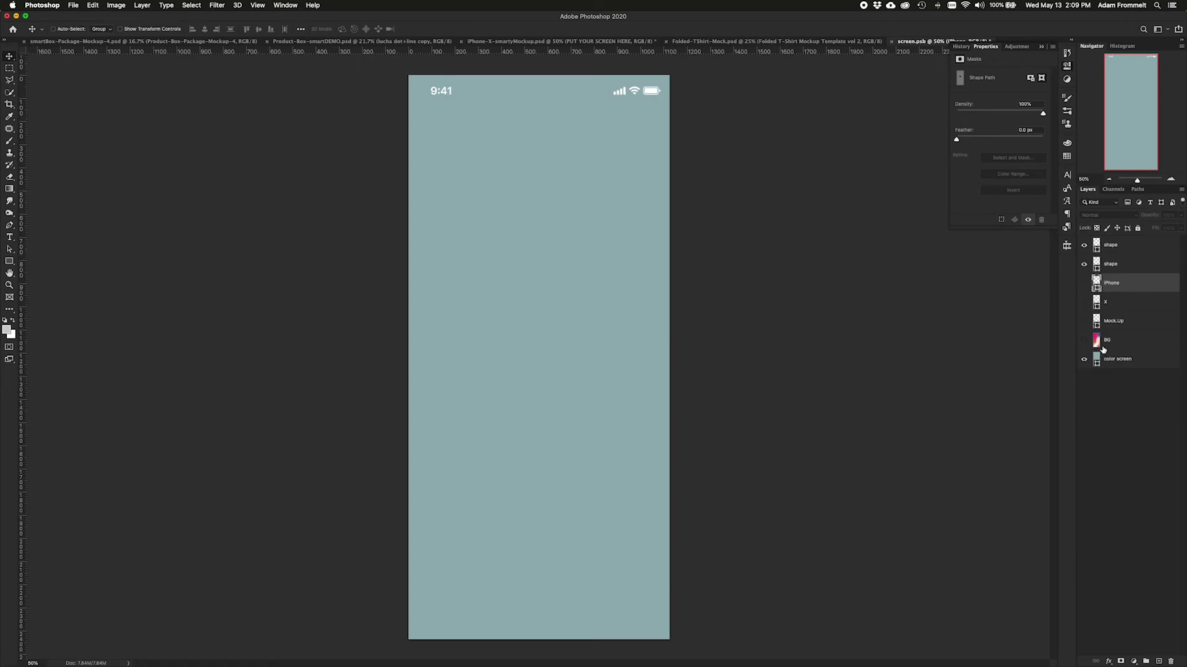
left_click(1130, 341, "shift")
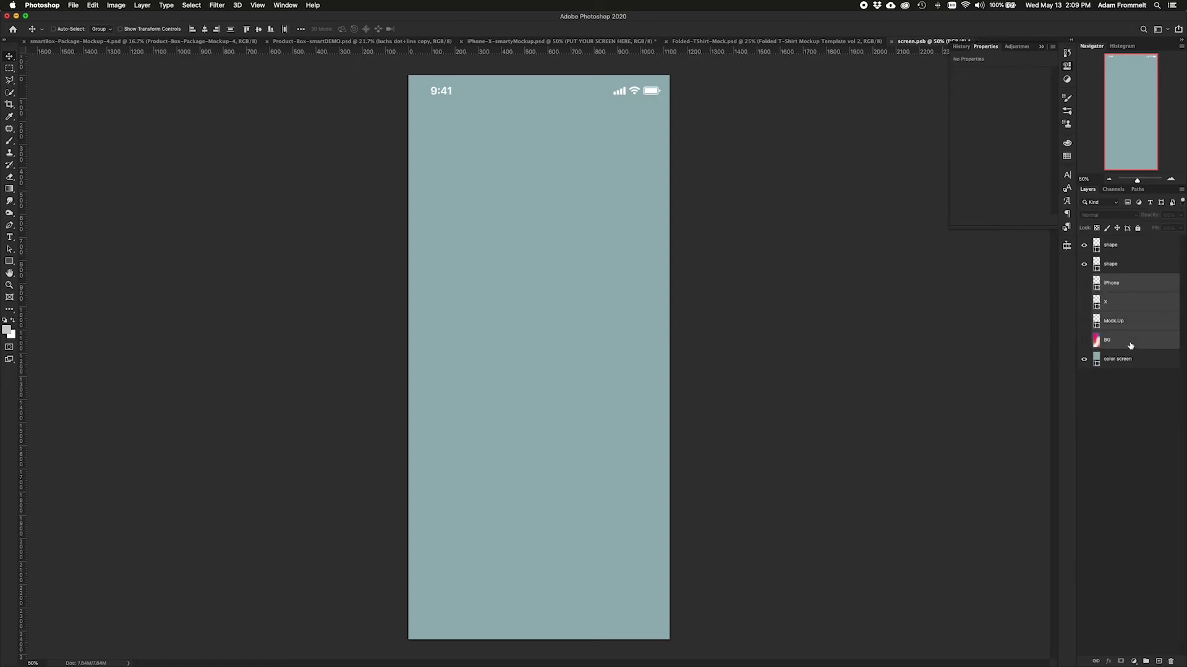
key("Delete")
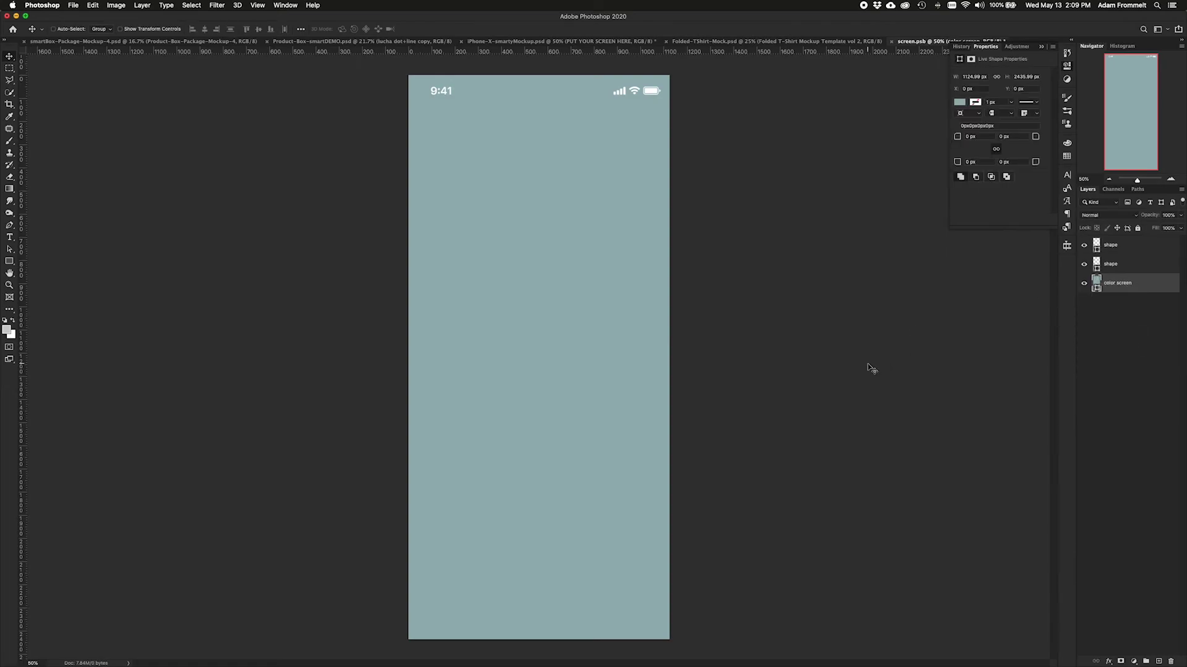
key("super+shift+p")
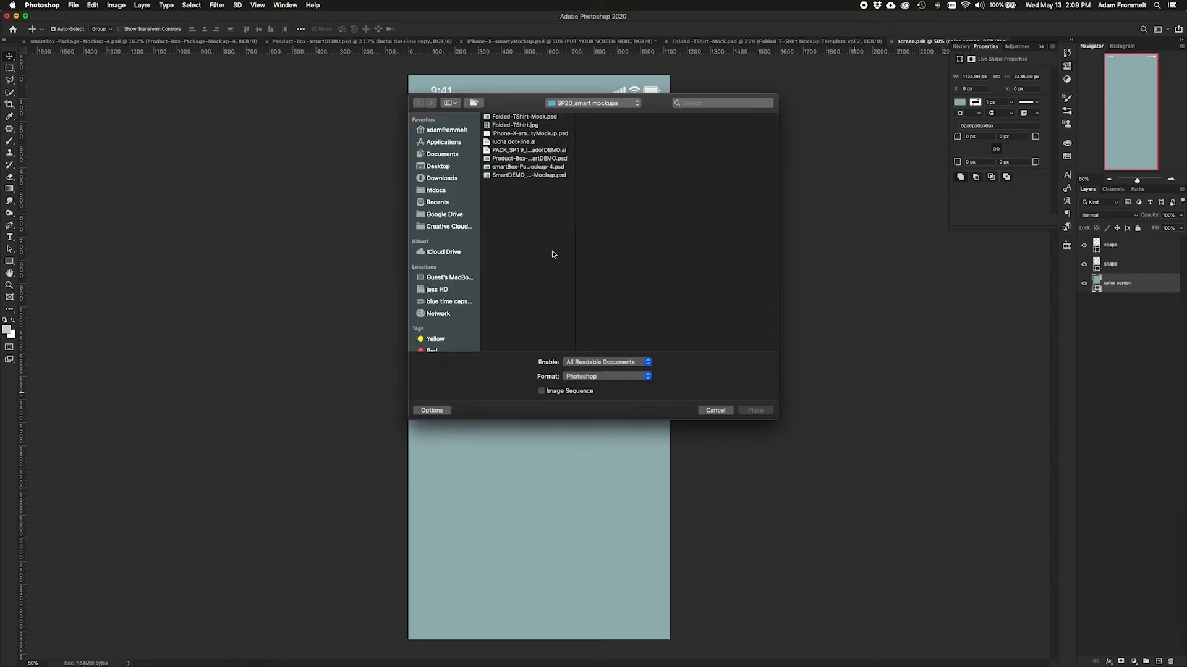
Place the starburst page (page 2) of PACK_SP19_luchadorDEMO.ai, enlarged to fill the screen
left_click(540, 150)
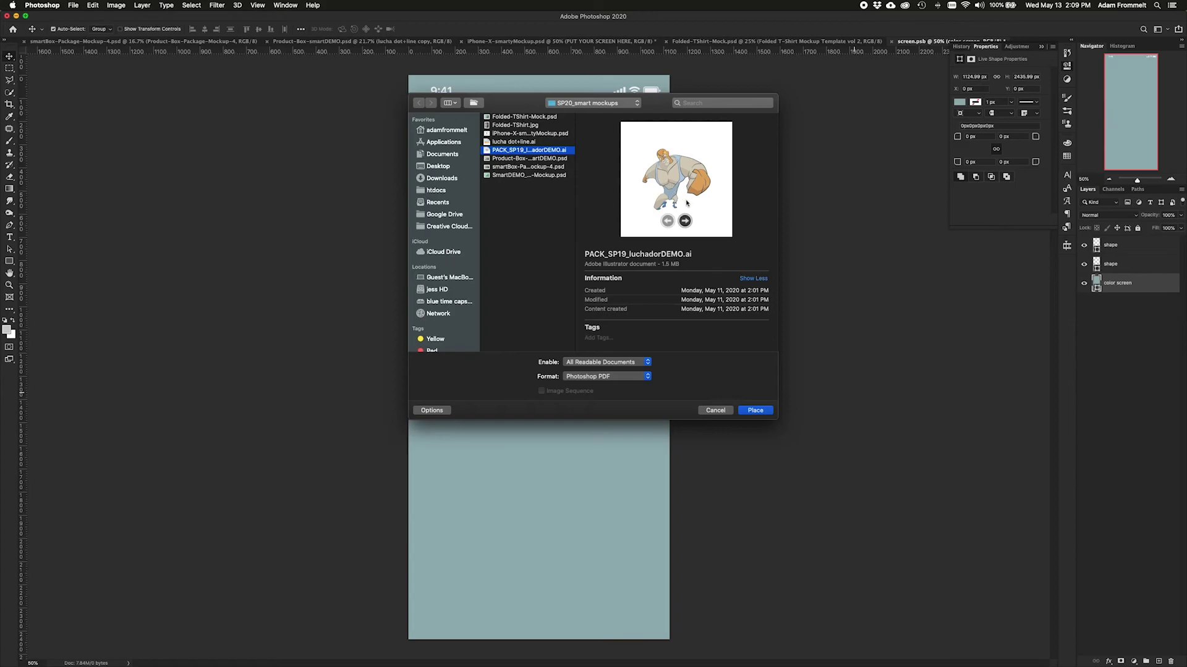
left_click(756, 411)
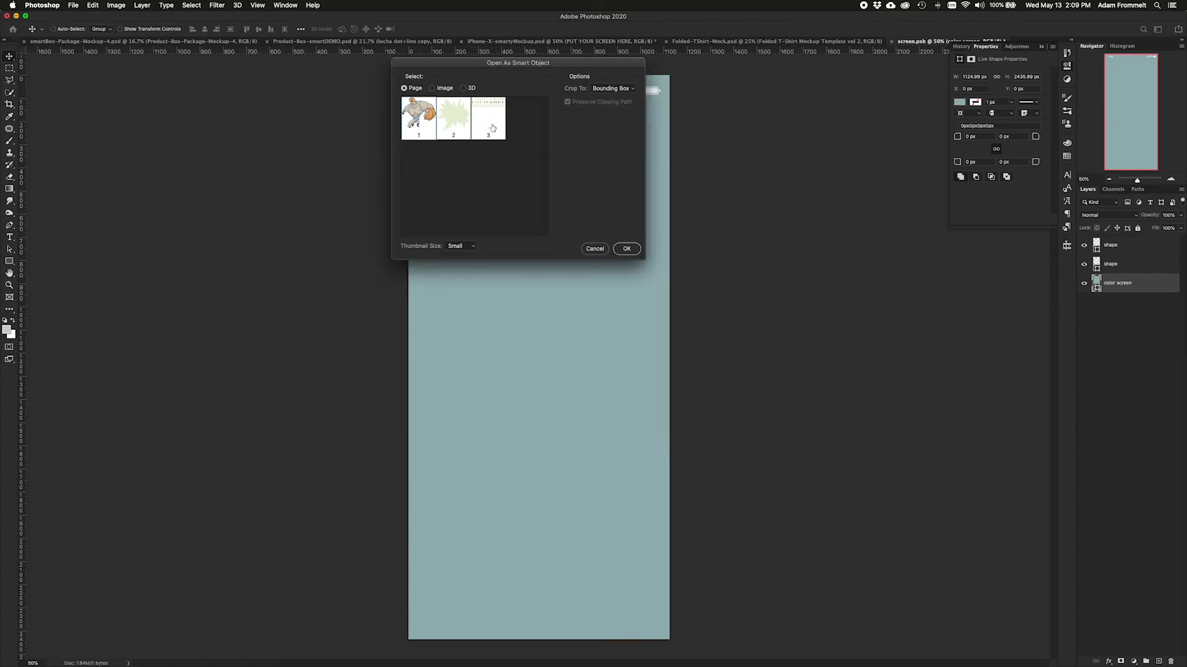
left_click(628, 251)
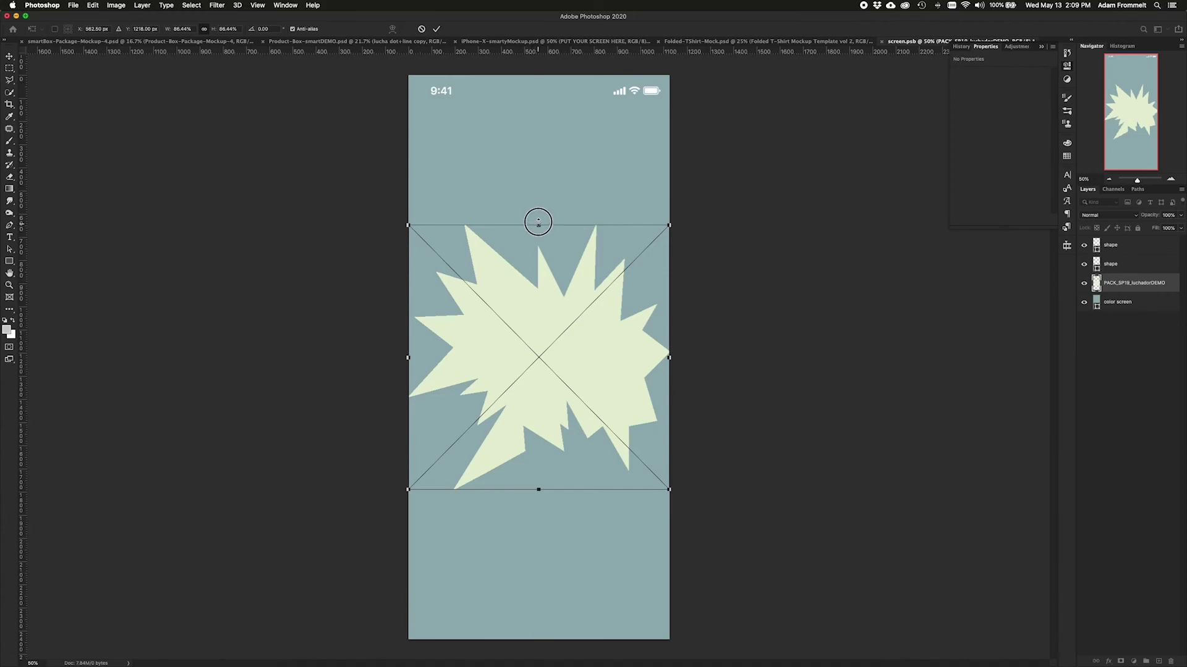
left_click_drag(539, 224, 538, 136)
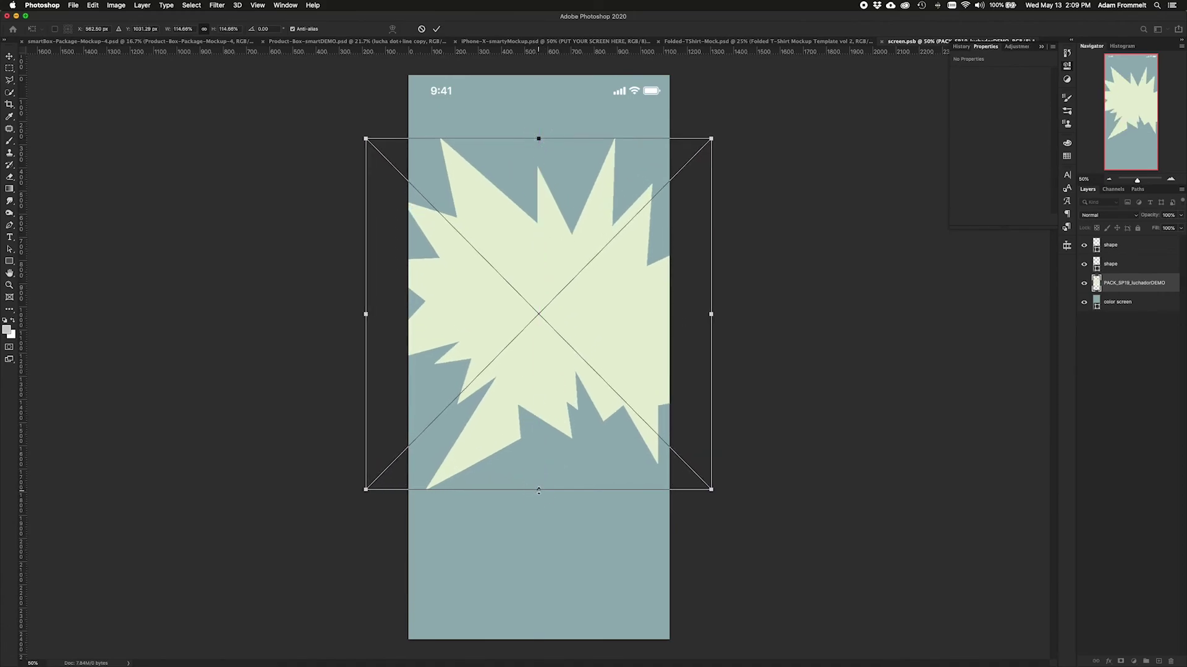
left_click_drag(538, 490, 538, 578)
mouse_move(554, 469)
left_mouse_down()
mouse_move(523, 471)
mouse_move(537, 471)
left_mouse_up()
key("Return")
key("super+shift+p")
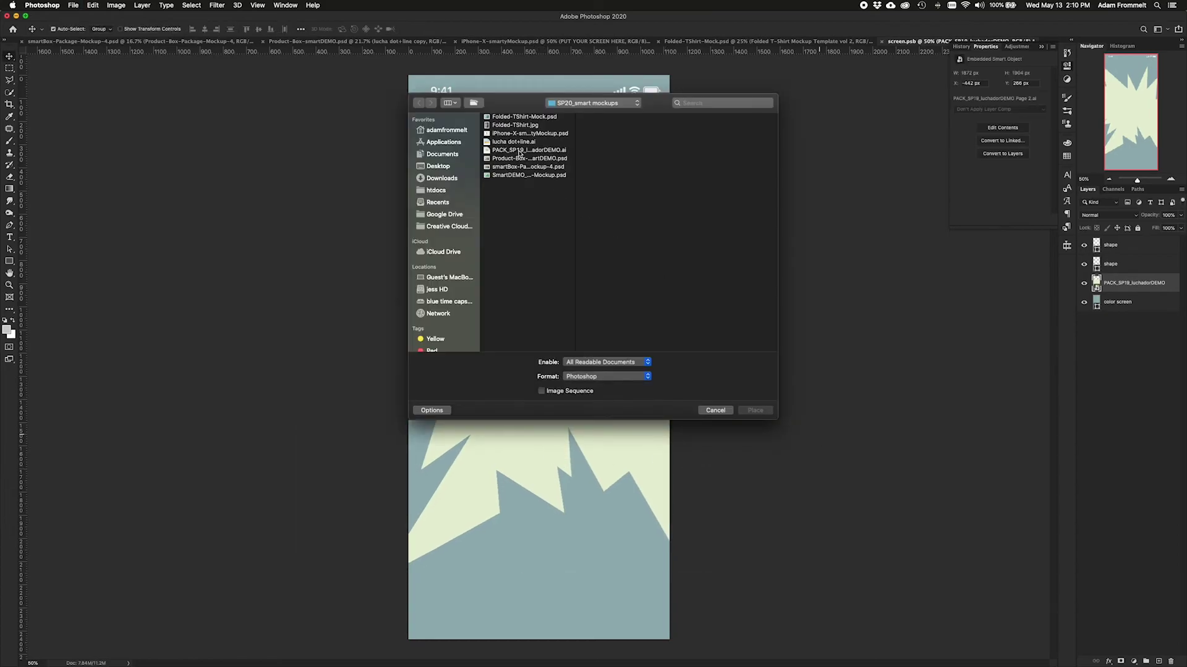
Place page 1 of PACK_SP19_luchadorDEMO.ai, the luchador wrestler, enlarged and centred over the starburst
left_click(519, 153)
key("Return")
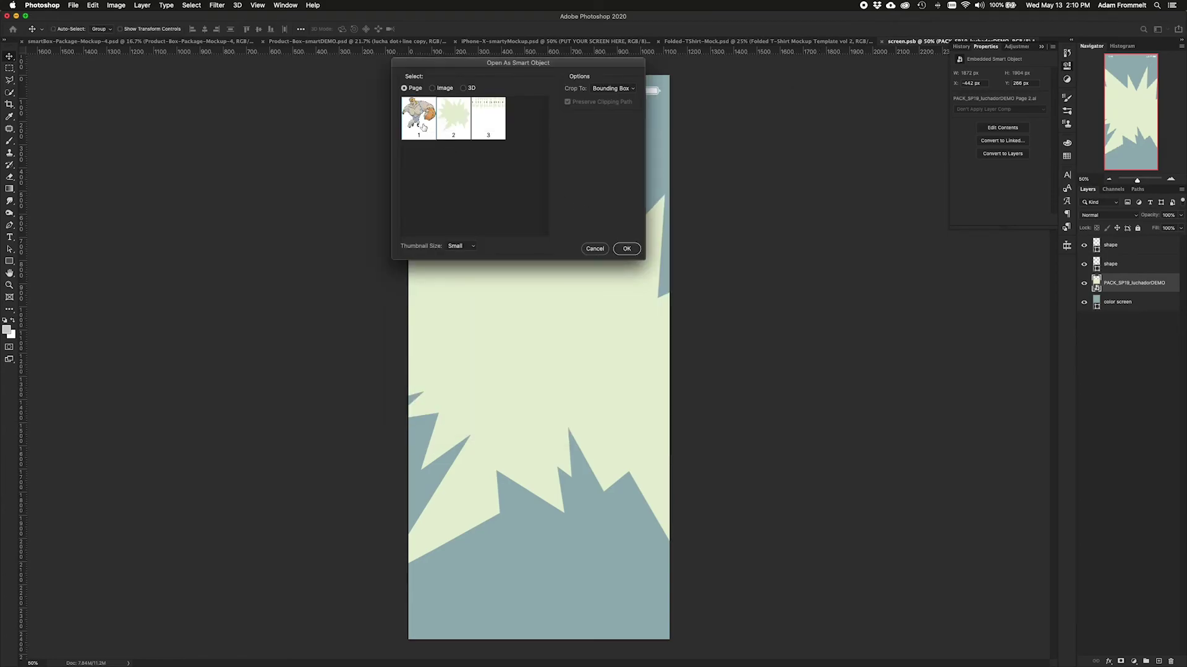
left_click(626, 249)
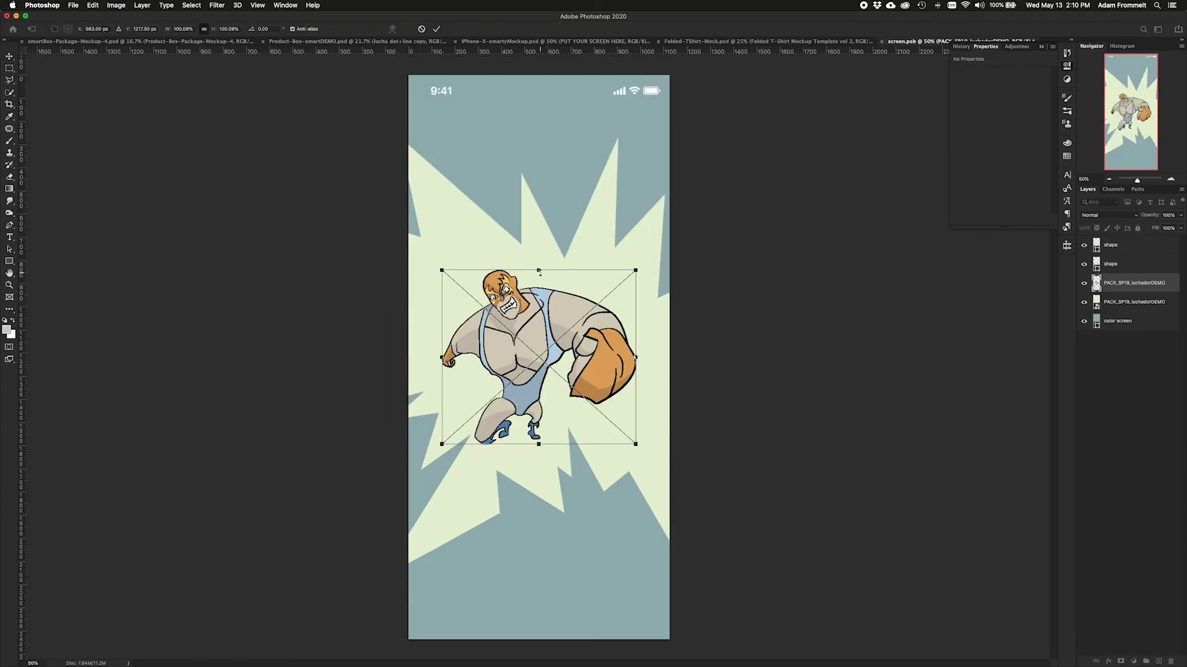
left_click_drag(539, 271, 535, 135)
left_click_drag(565, 214, 573, 246)
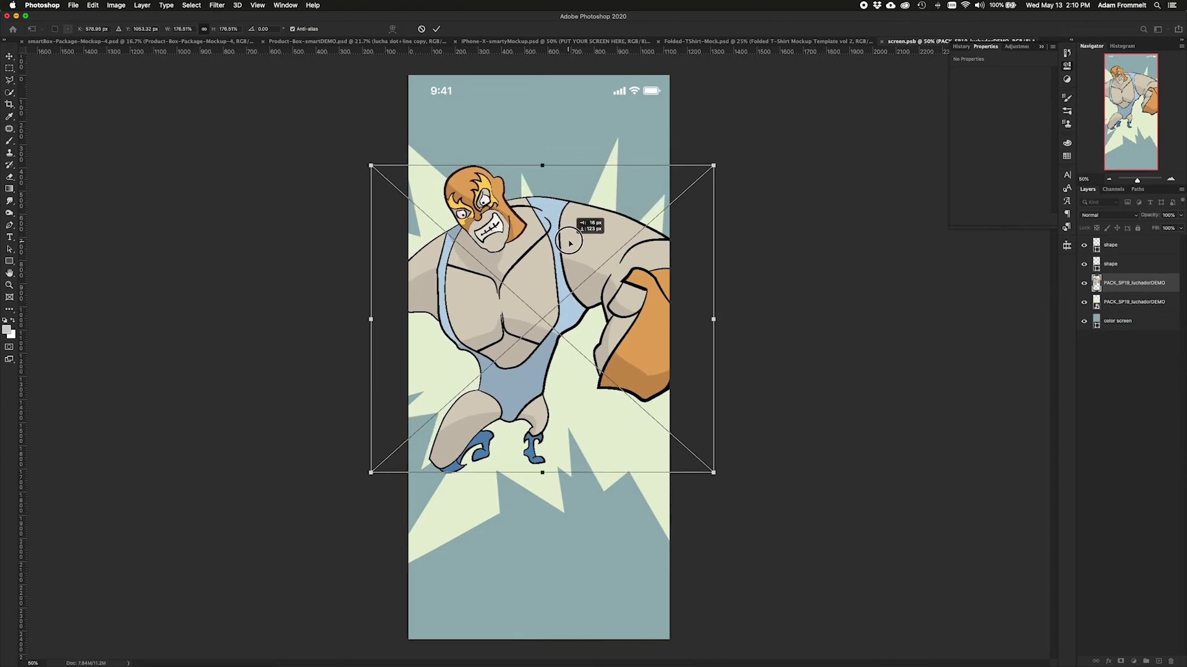
key("Return")
key("super+shift+p")
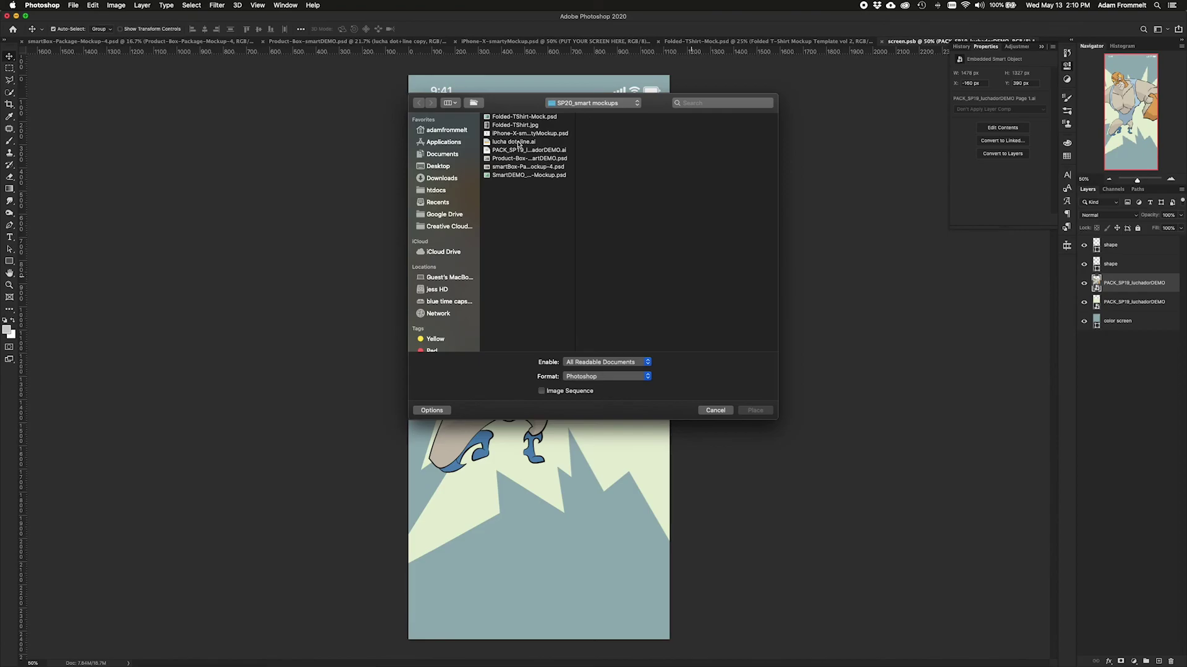
Place page 3, the LUCHADOR title, along the screen bottom, then save and close screen.psb
left_click(534, 150)
double_click(539, 152)
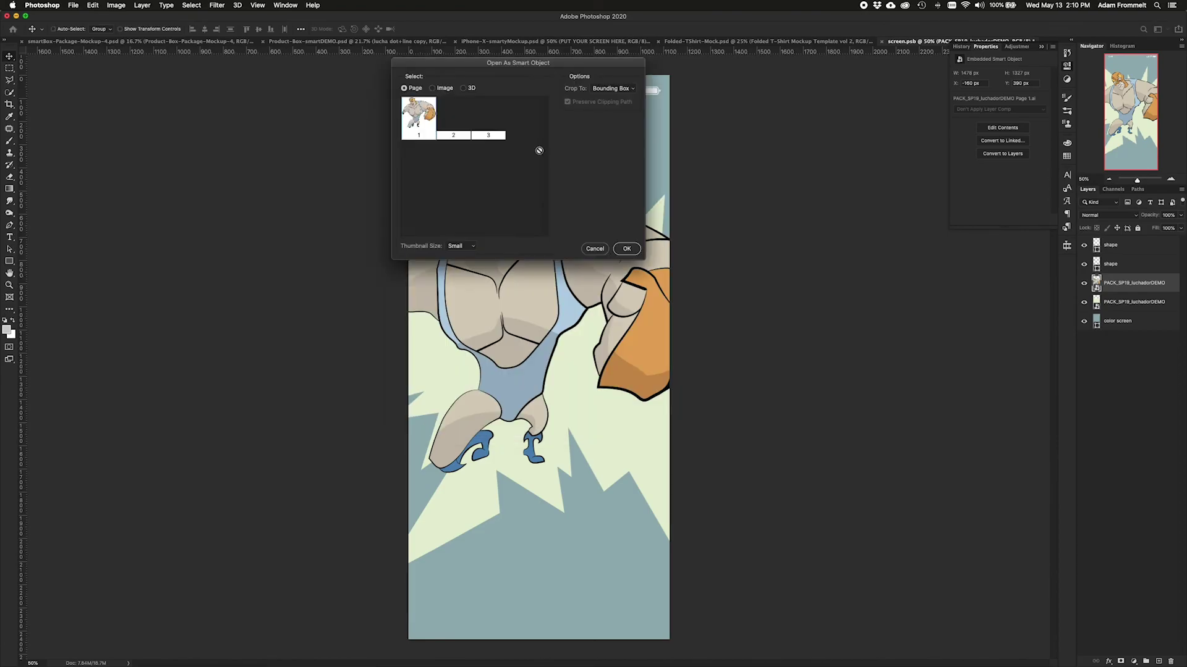
left_click(625, 249)
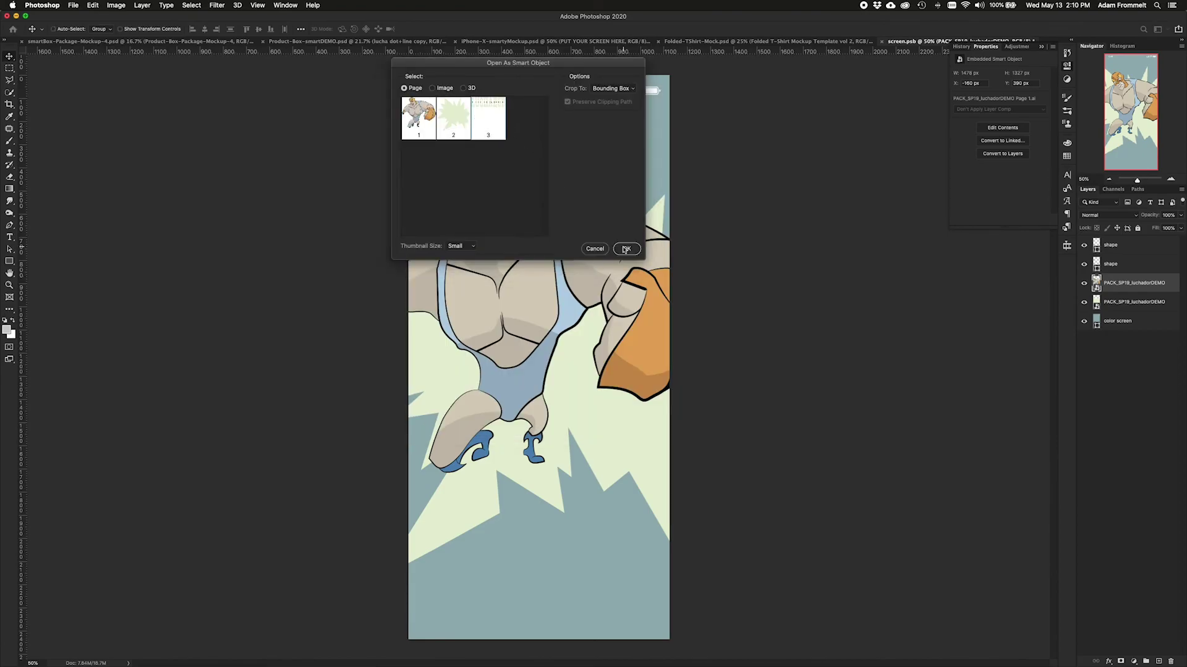
left_click_drag(542, 370, 550, 581)
key("Return")
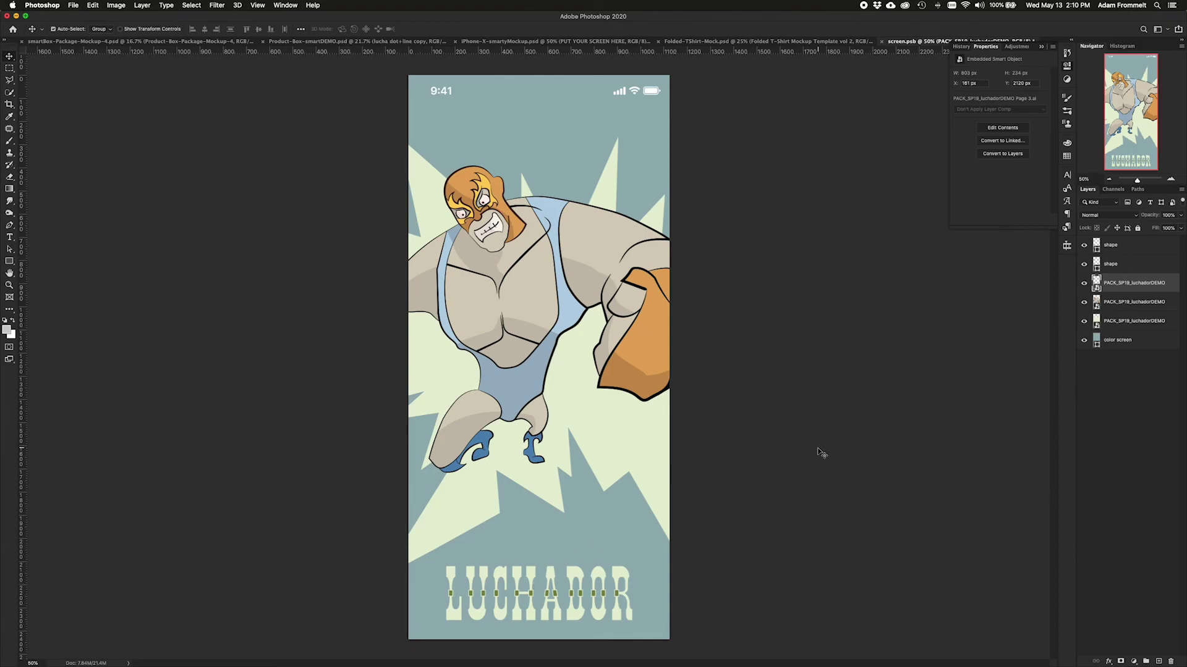
key("super+s")
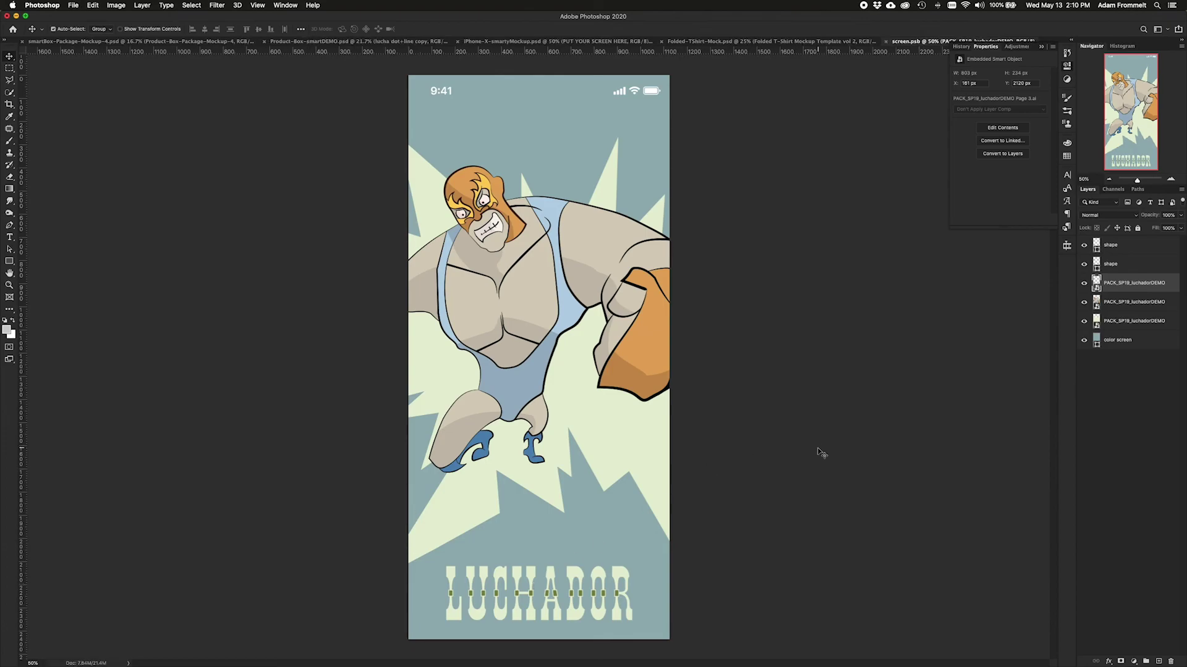
key("super+w")
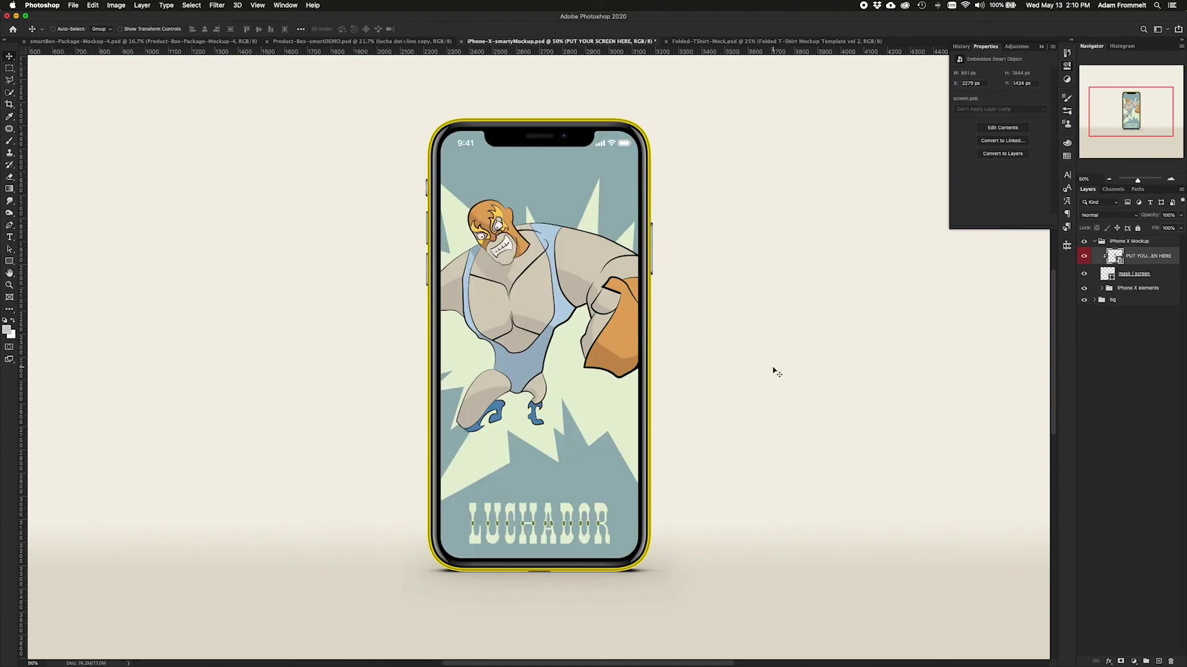
key("super+minus")
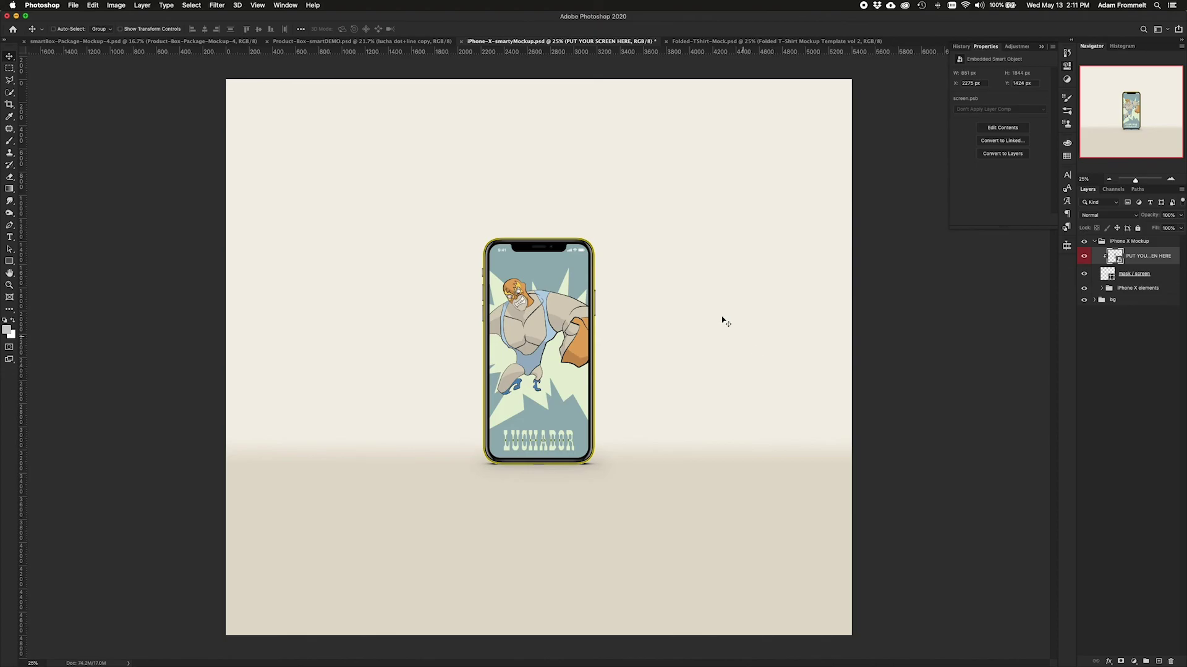
Bring the Product-Box-smartDEMO.psd luchador box mockup back into view
left_click(378, 42)
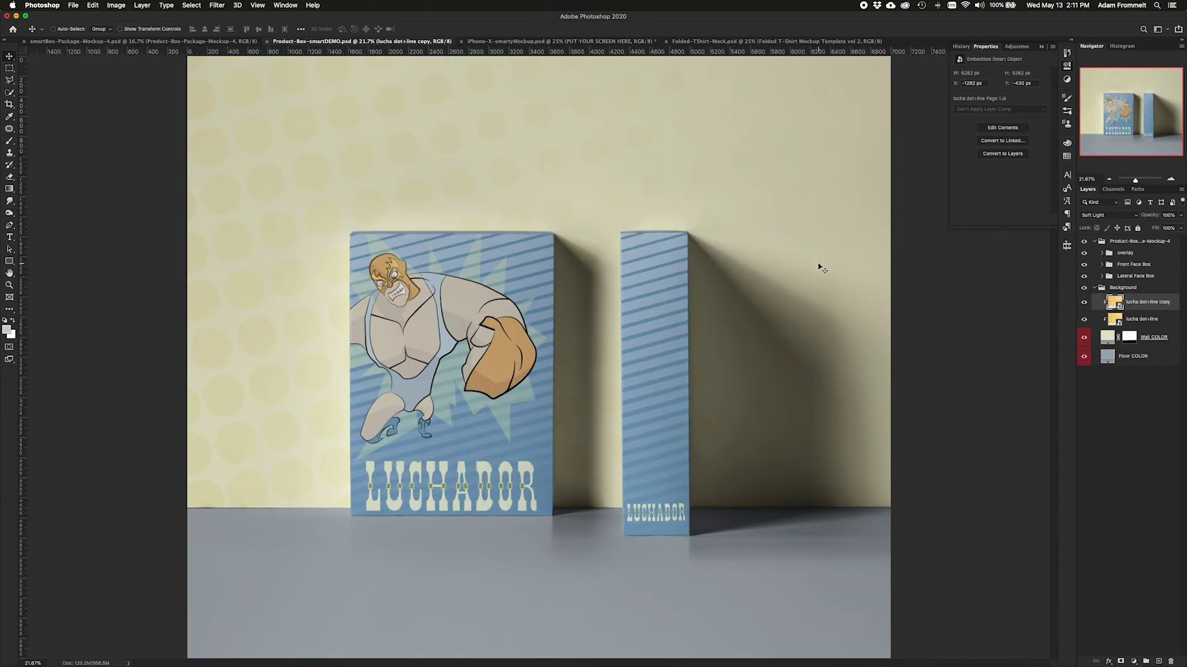